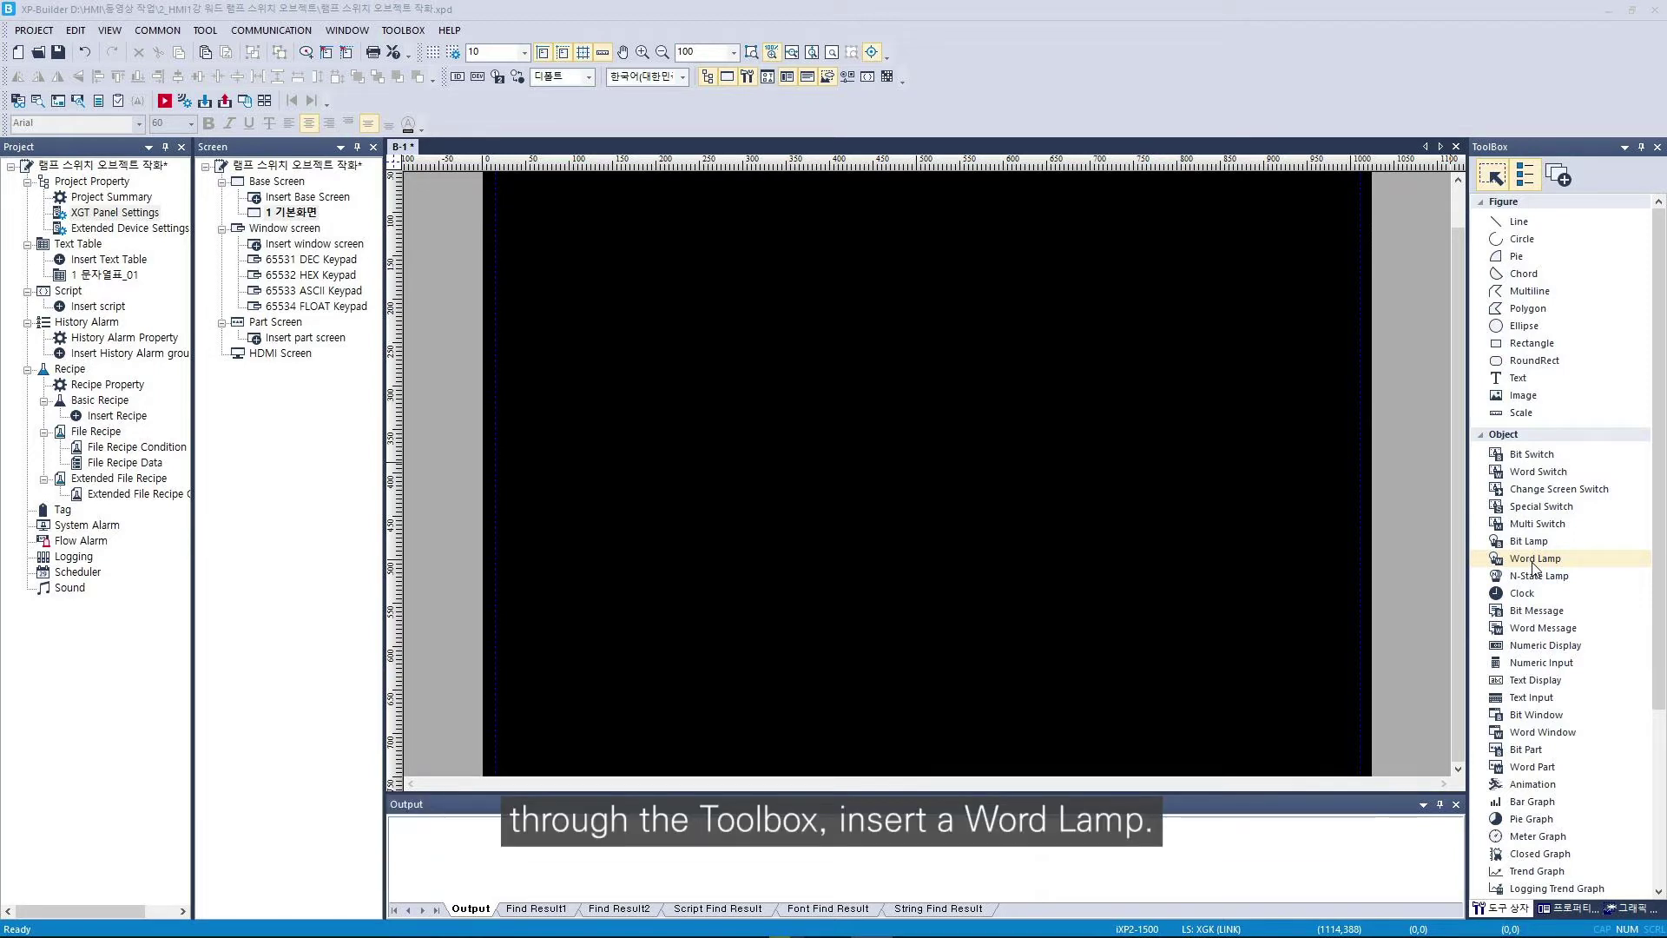
# Insert a Word Lamp on the base screen and set its device to HW00000.
pyautogui.click(1533, 558)
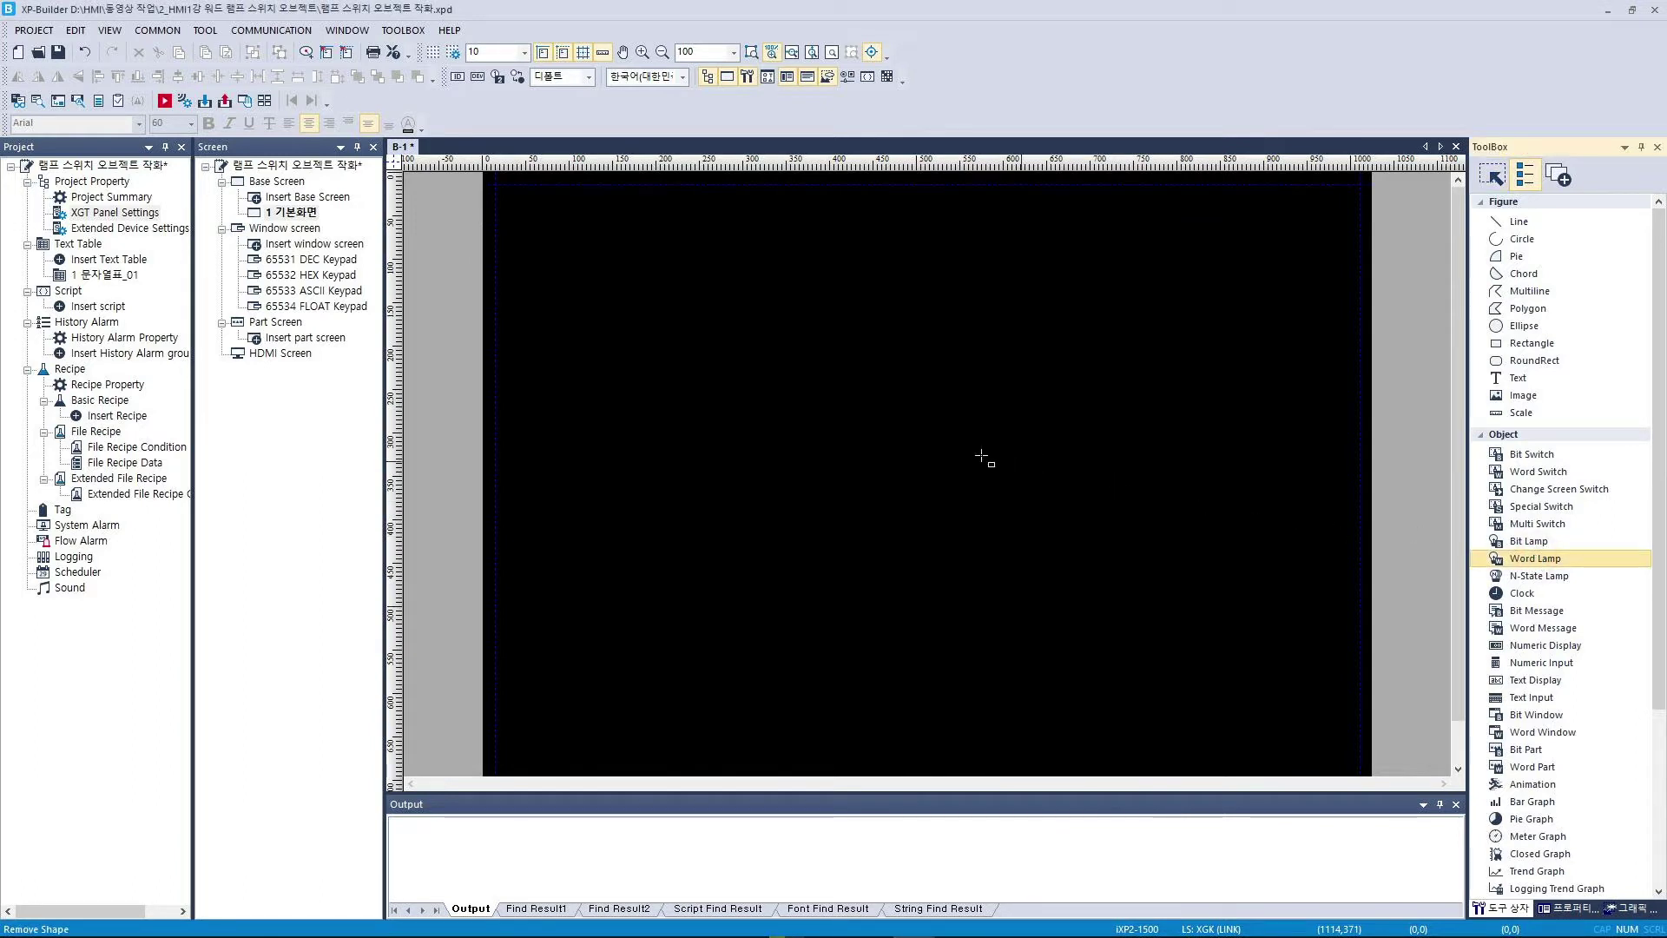
pyautogui.click(919, 444)
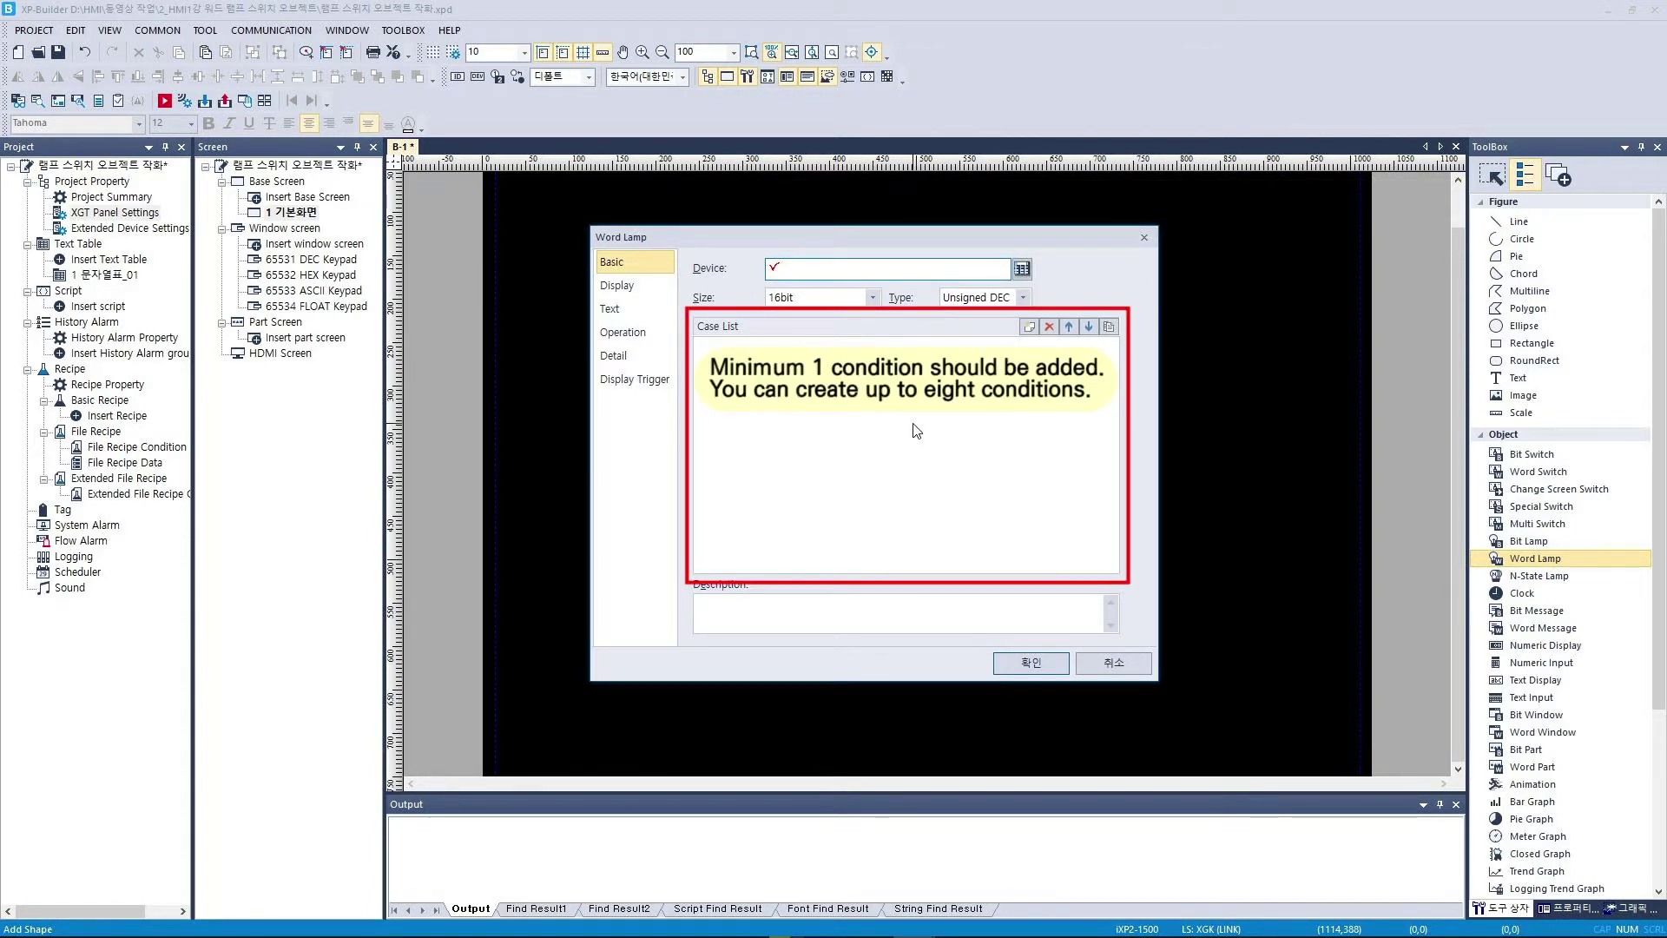
pyautogui.write('hw00000')
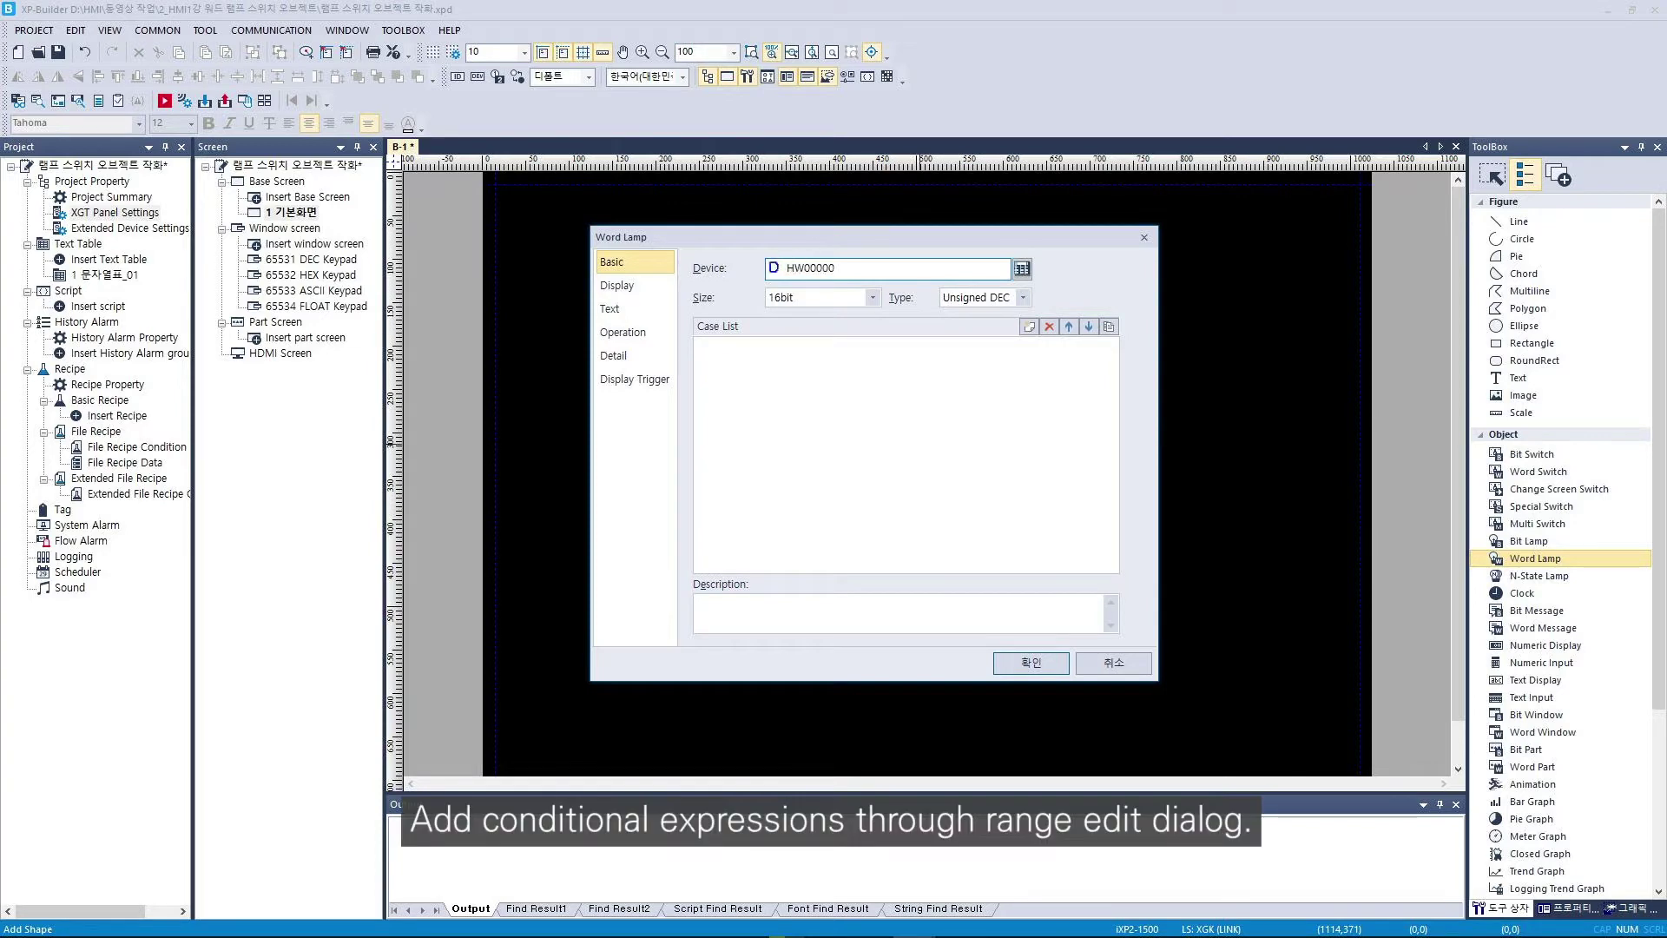
# Add a condition to the lamp's case list comparing the pivot device with constant 1 ($V == 1).
pyautogui.click(1029, 326)
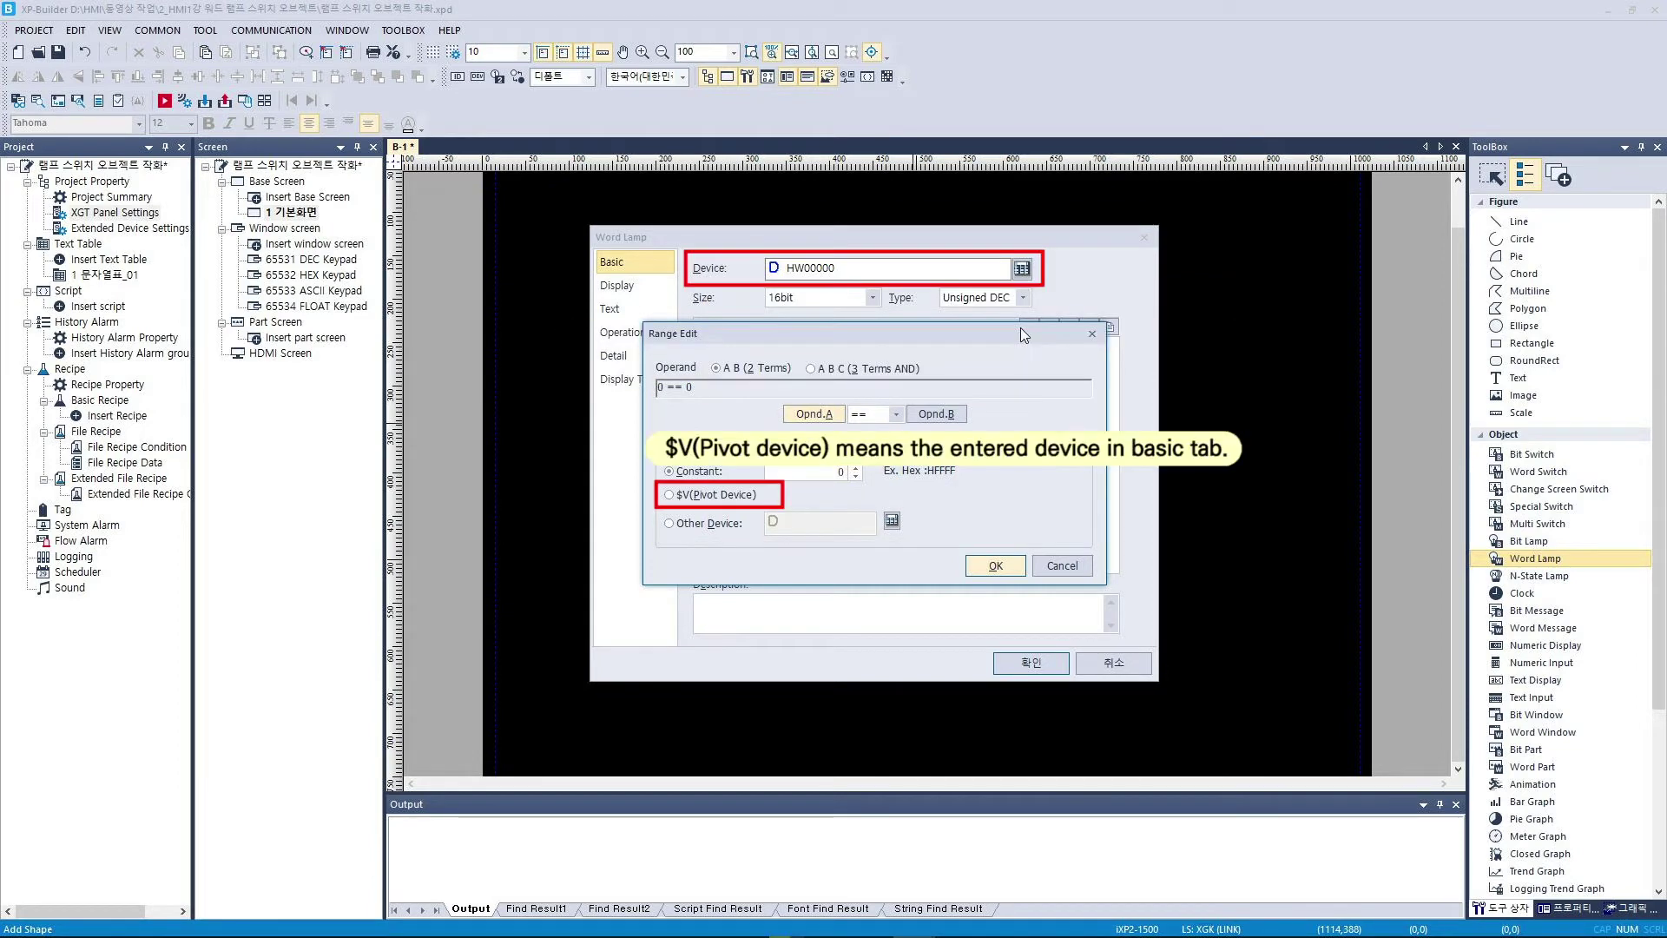
pyautogui.click(717, 494)
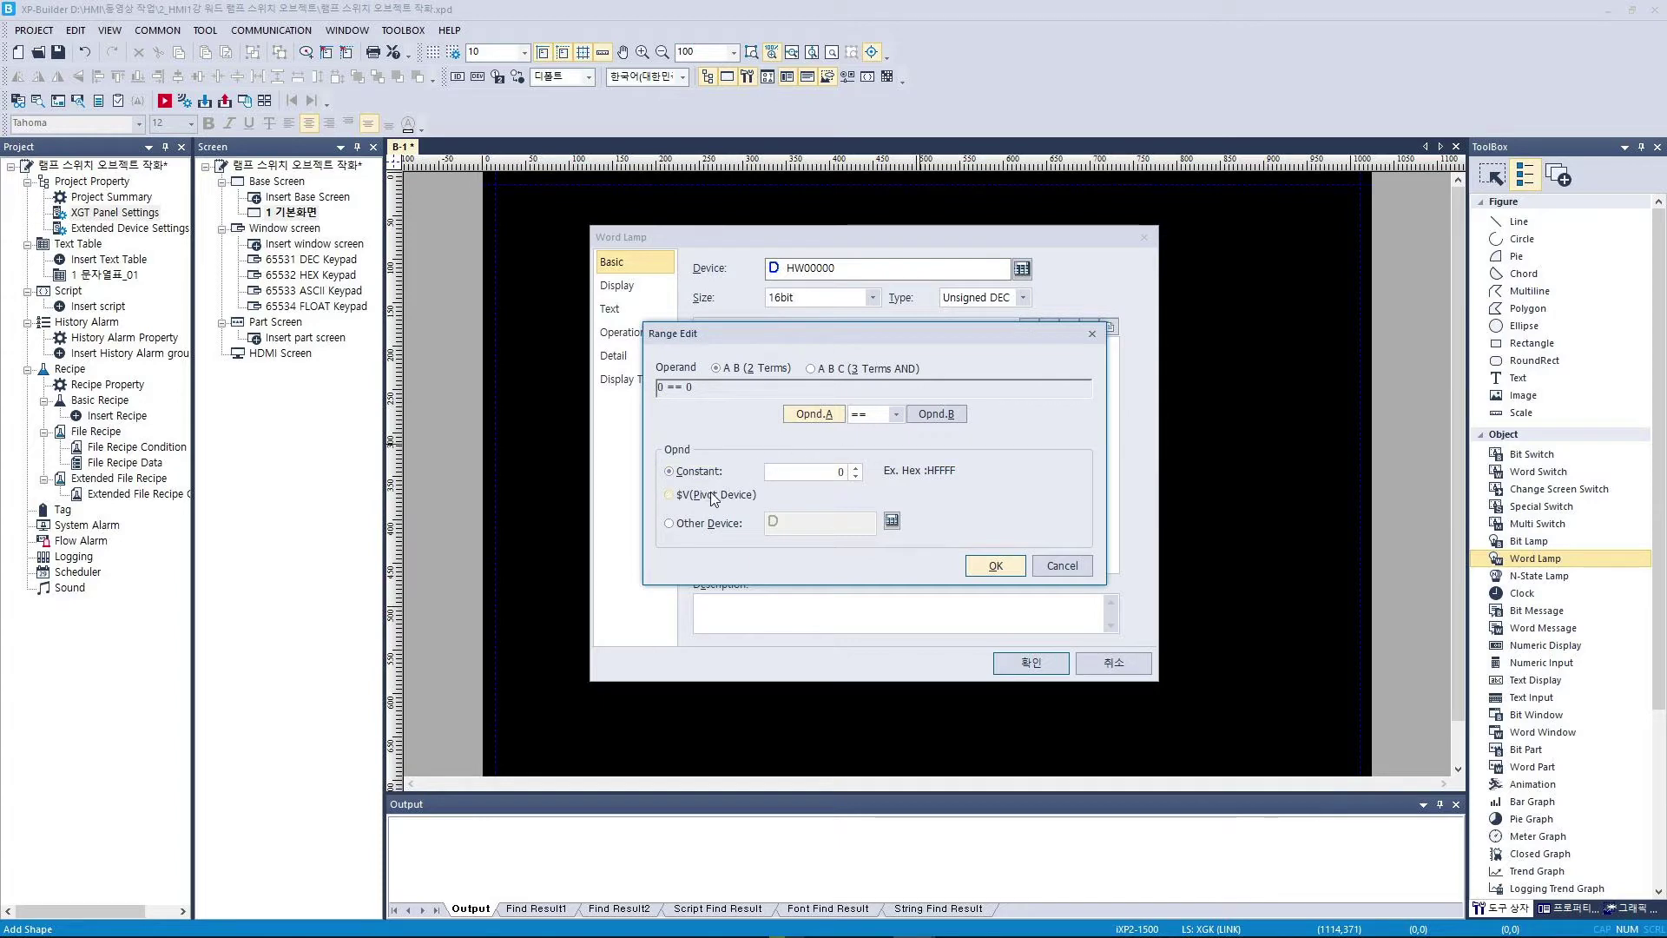
pyautogui.click(936, 415)
pyautogui.click(856, 468)
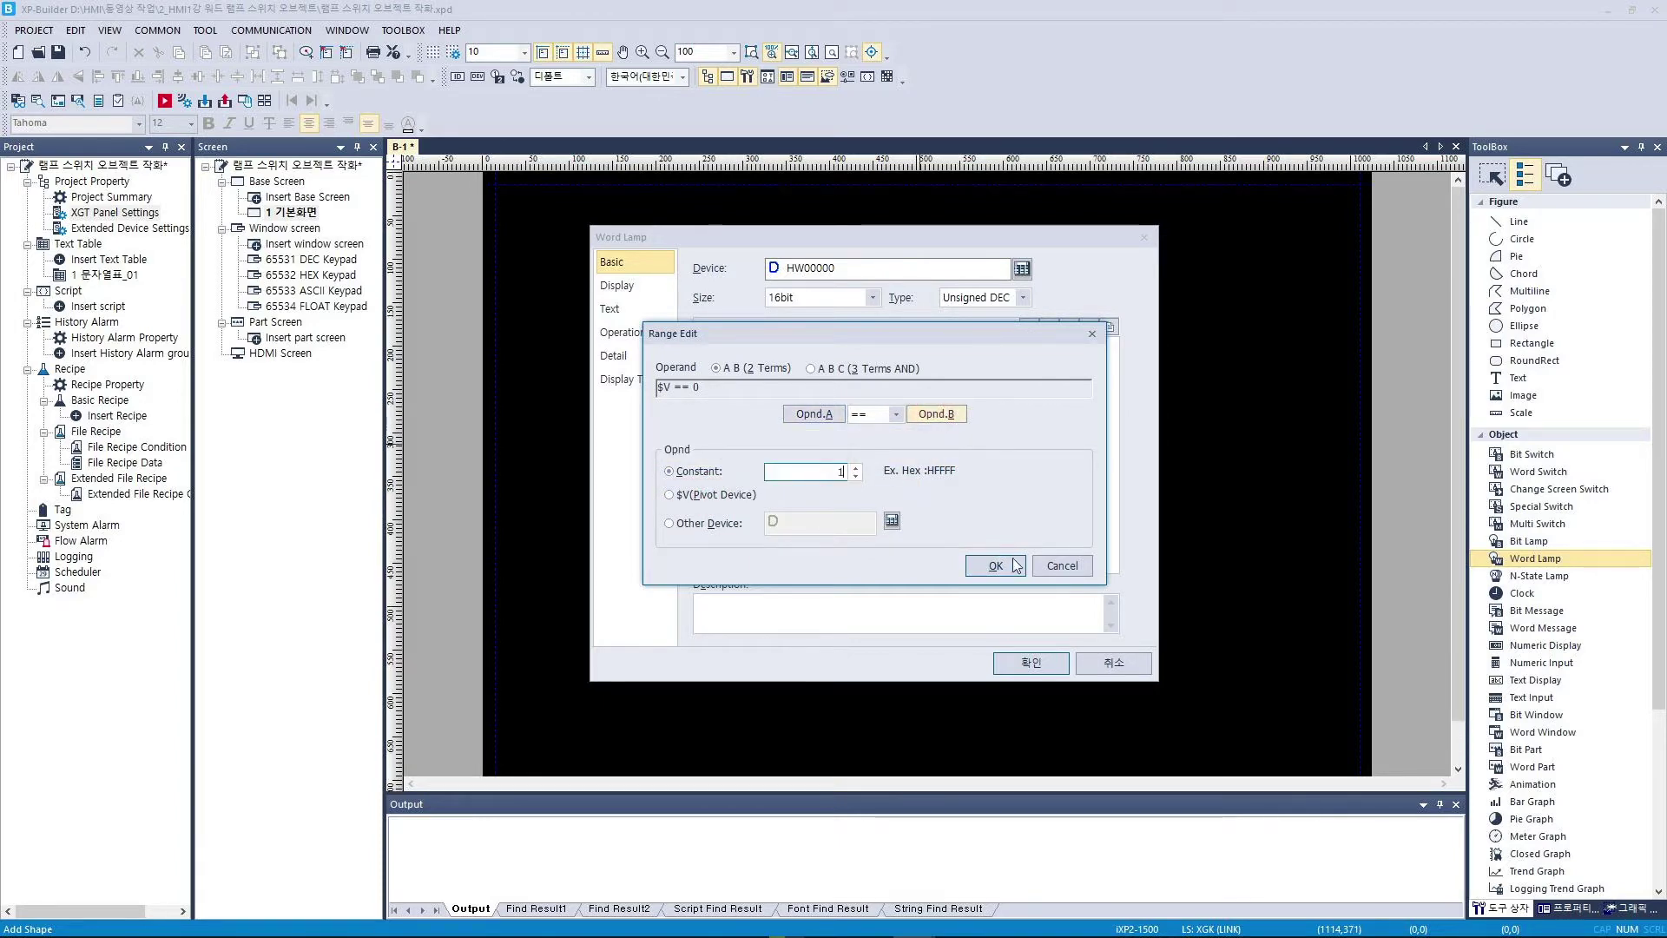
pyautogui.click(995, 565)
# Add a second case to the lamp with the condition $V == 2.
pyautogui.click(1031, 326)
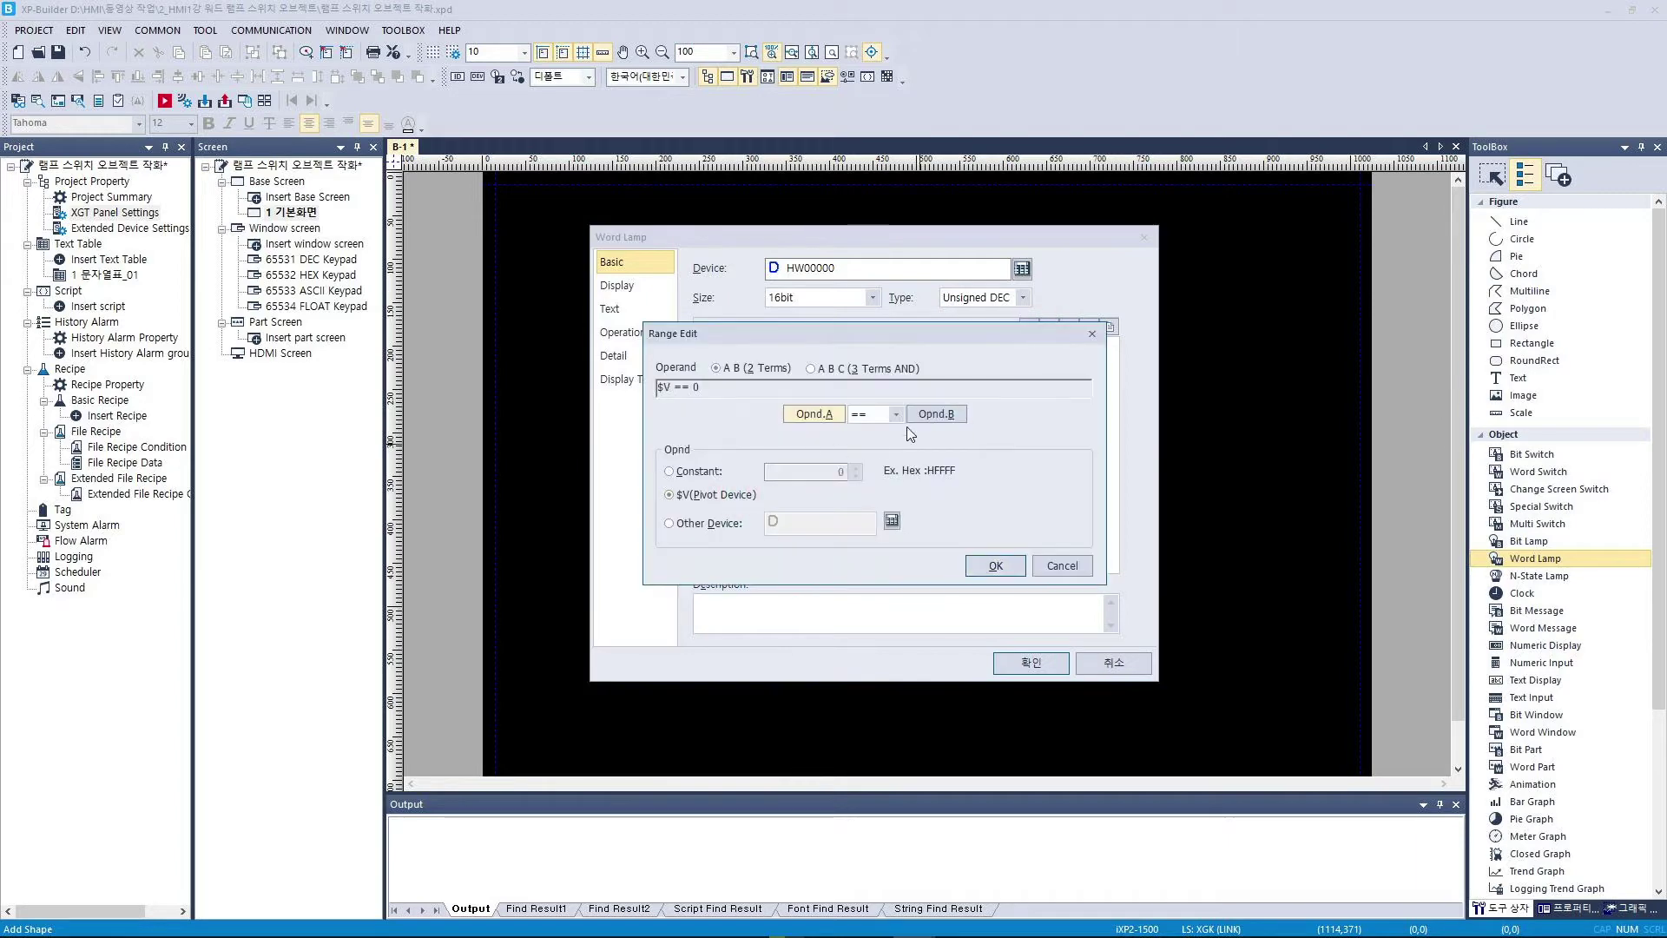
pyautogui.click(813, 471)
pyautogui.write('2')
pyautogui.press('Delete')
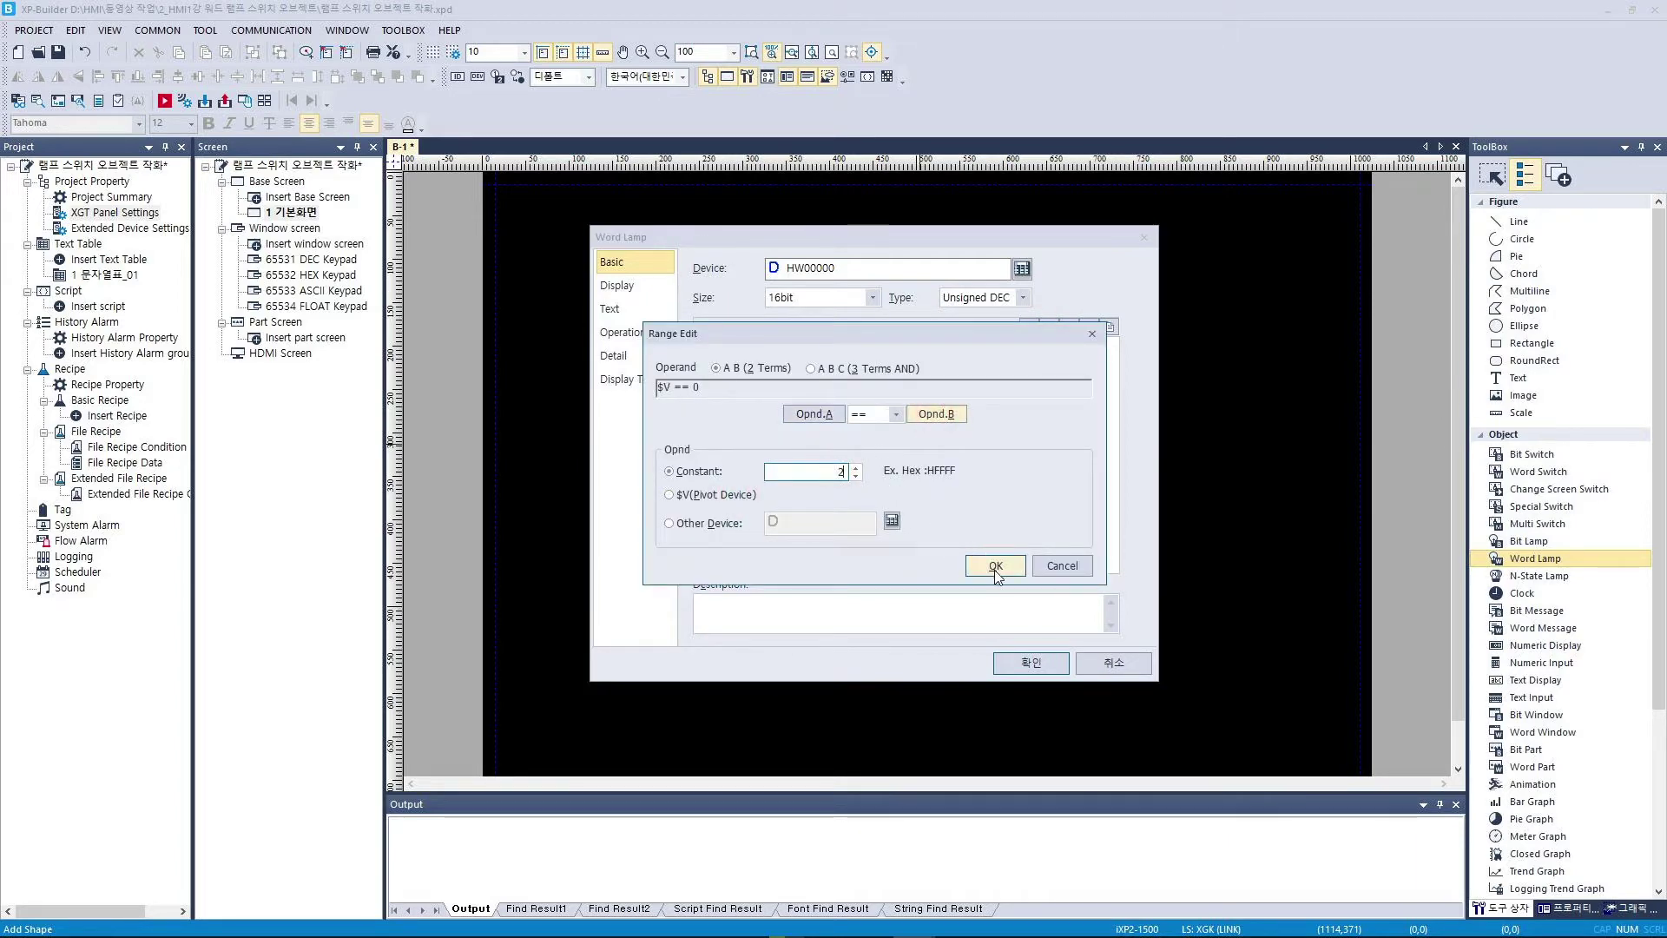
pyautogui.click(995, 565)
# Add a third case to the lamp with the condition $V == 3.
pyautogui.click(1030, 326)
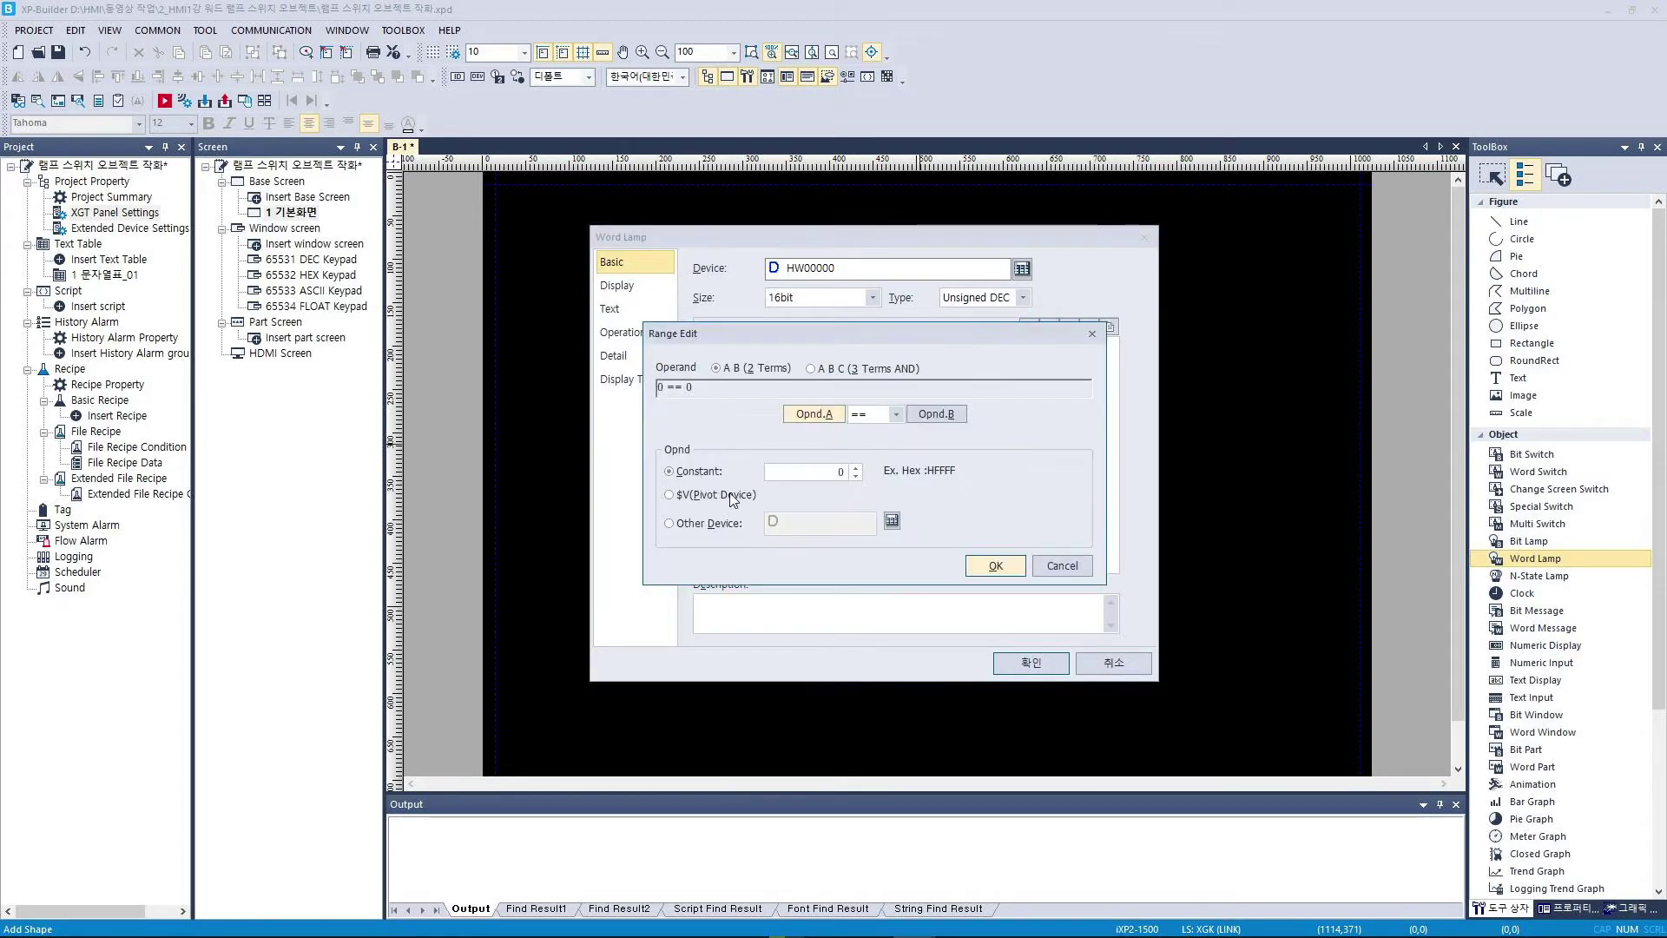
pyautogui.click(929, 415)
pyautogui.click(812, 471)
pyautogui.write('3')
pyautogui.press('Delete')
pyautogui.click(995, 565)
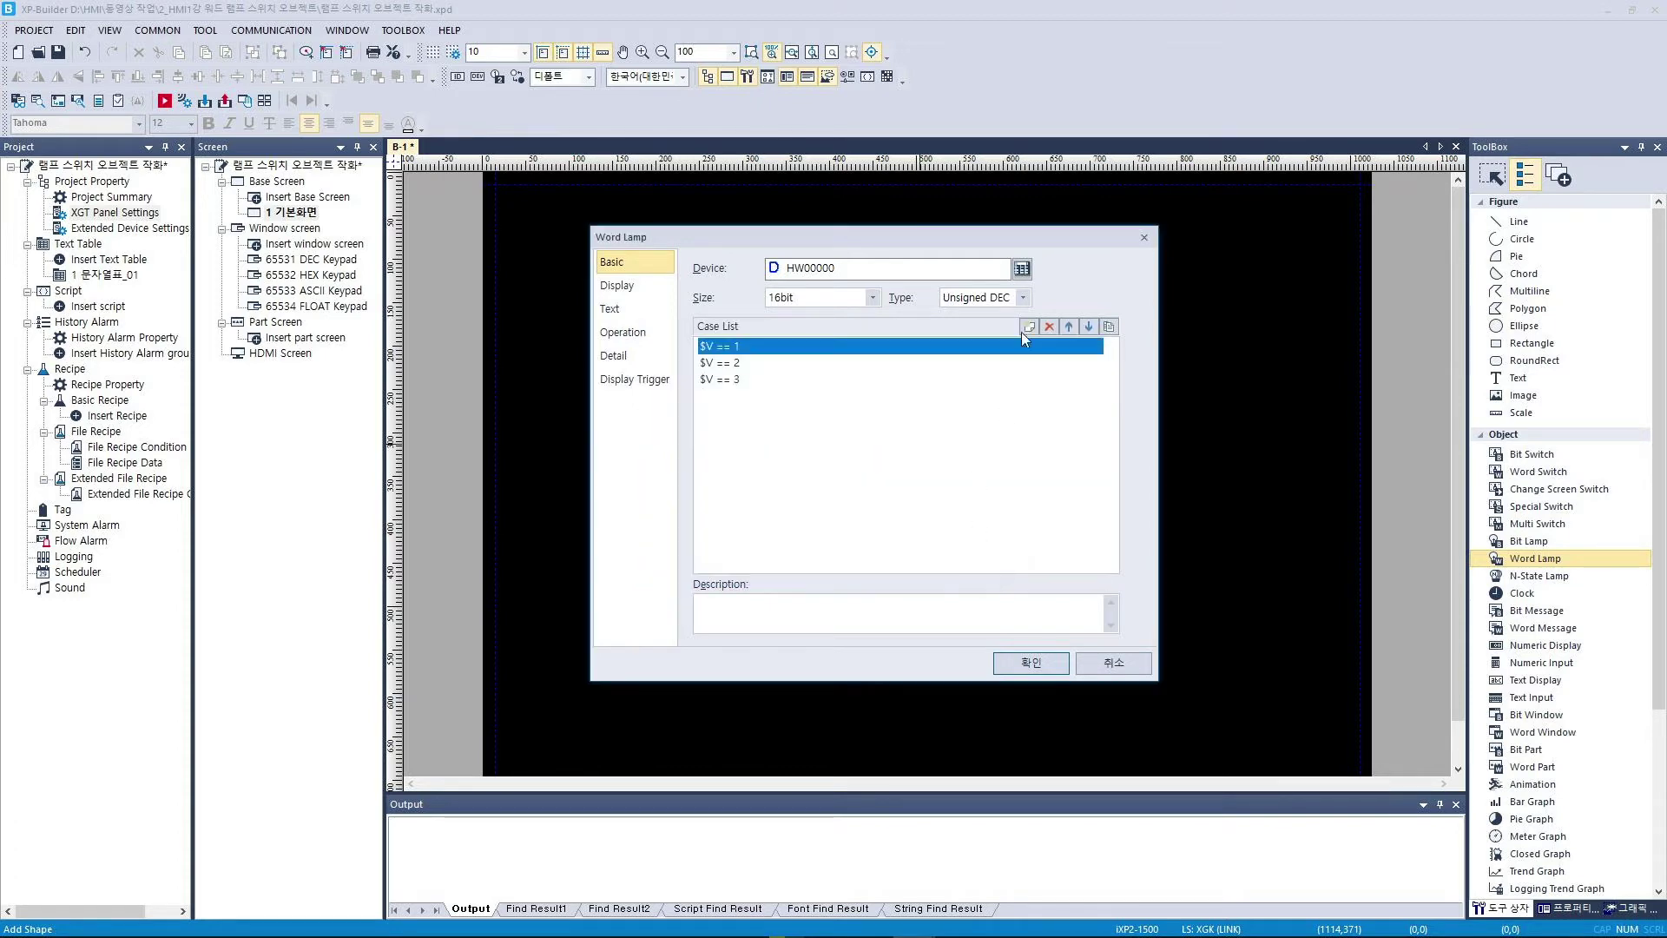
# Add a fourth case to the lamp with the condition $V == 4.
pyautogui.click(1030, 326)
pyautogui.click(936, 414)
pyautogui.click(813, 471)
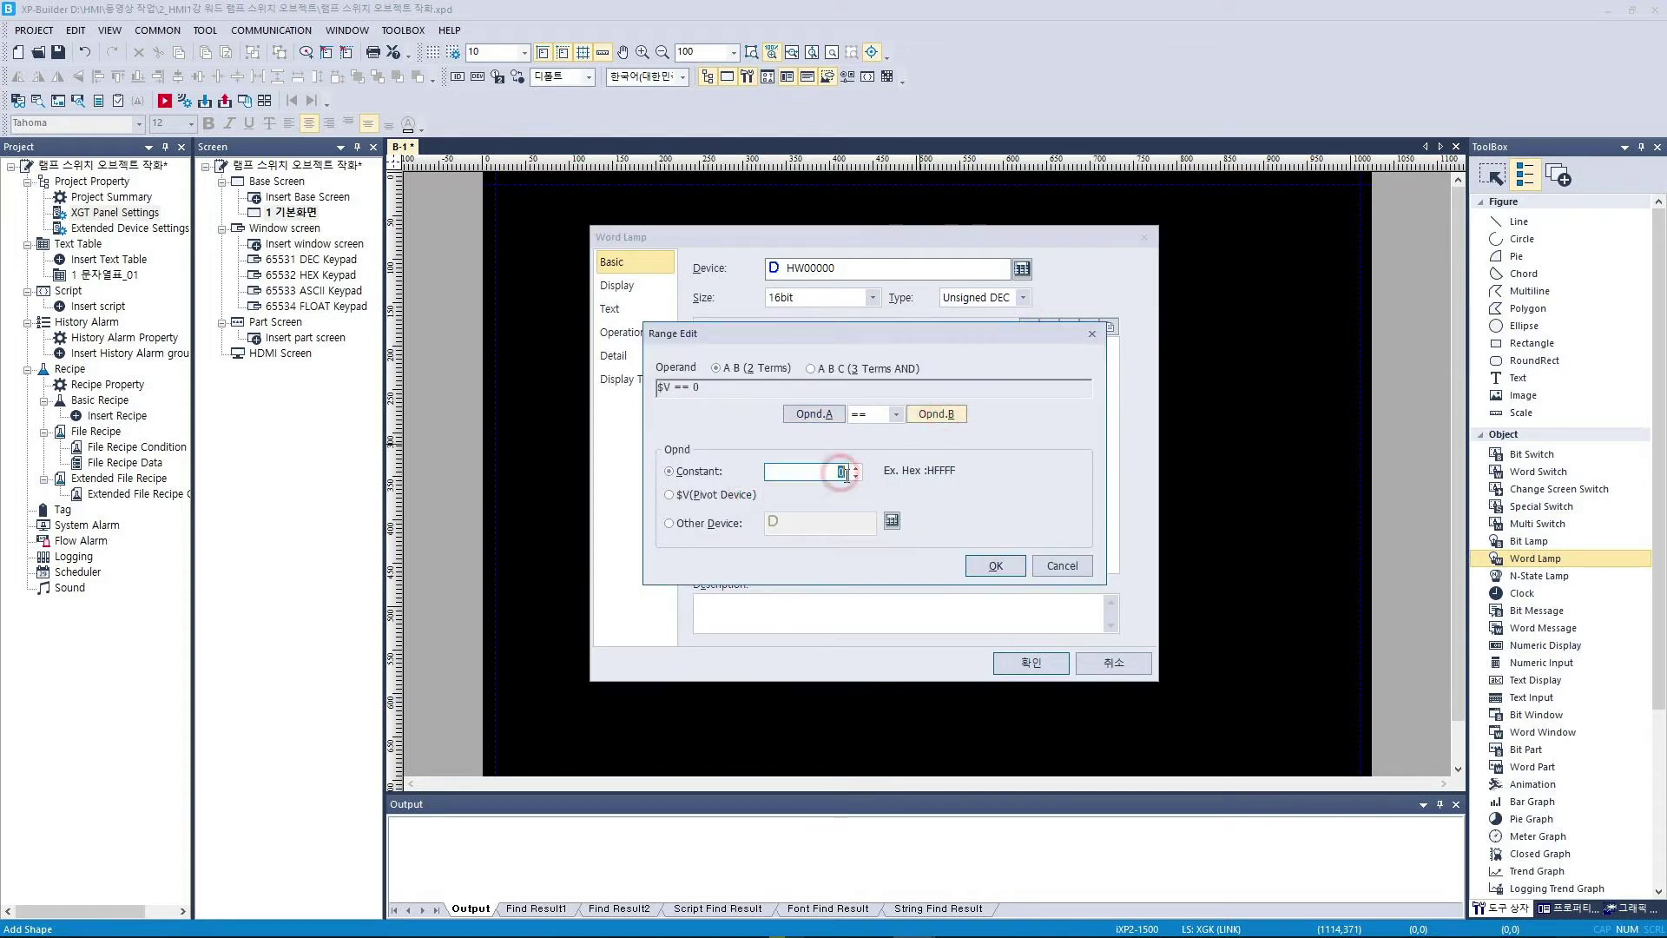
pyautogui.write('4')
pyautogui.click(995, 565)
# Add a fifth case to the lamp with the condition $V == 5.
pyautogui.click(1032, 326)
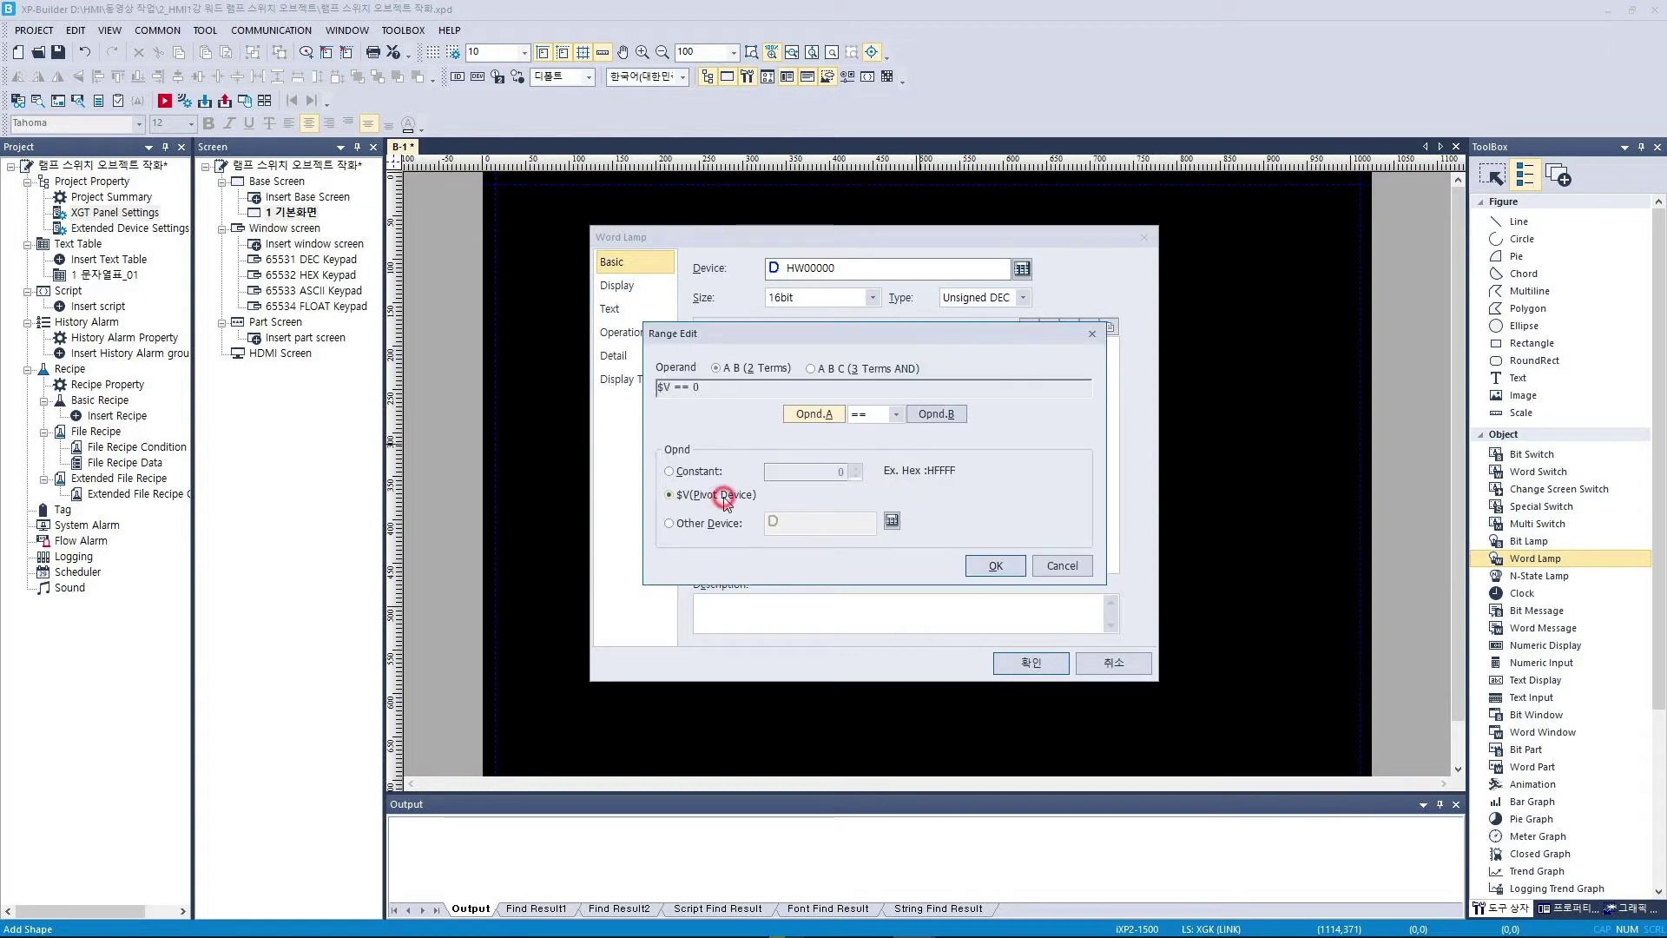
pyautogui.click(929, 416)
pyautogui.click(813, 471)
pyautogui.write('5')
pyautogui.click(995, 565)
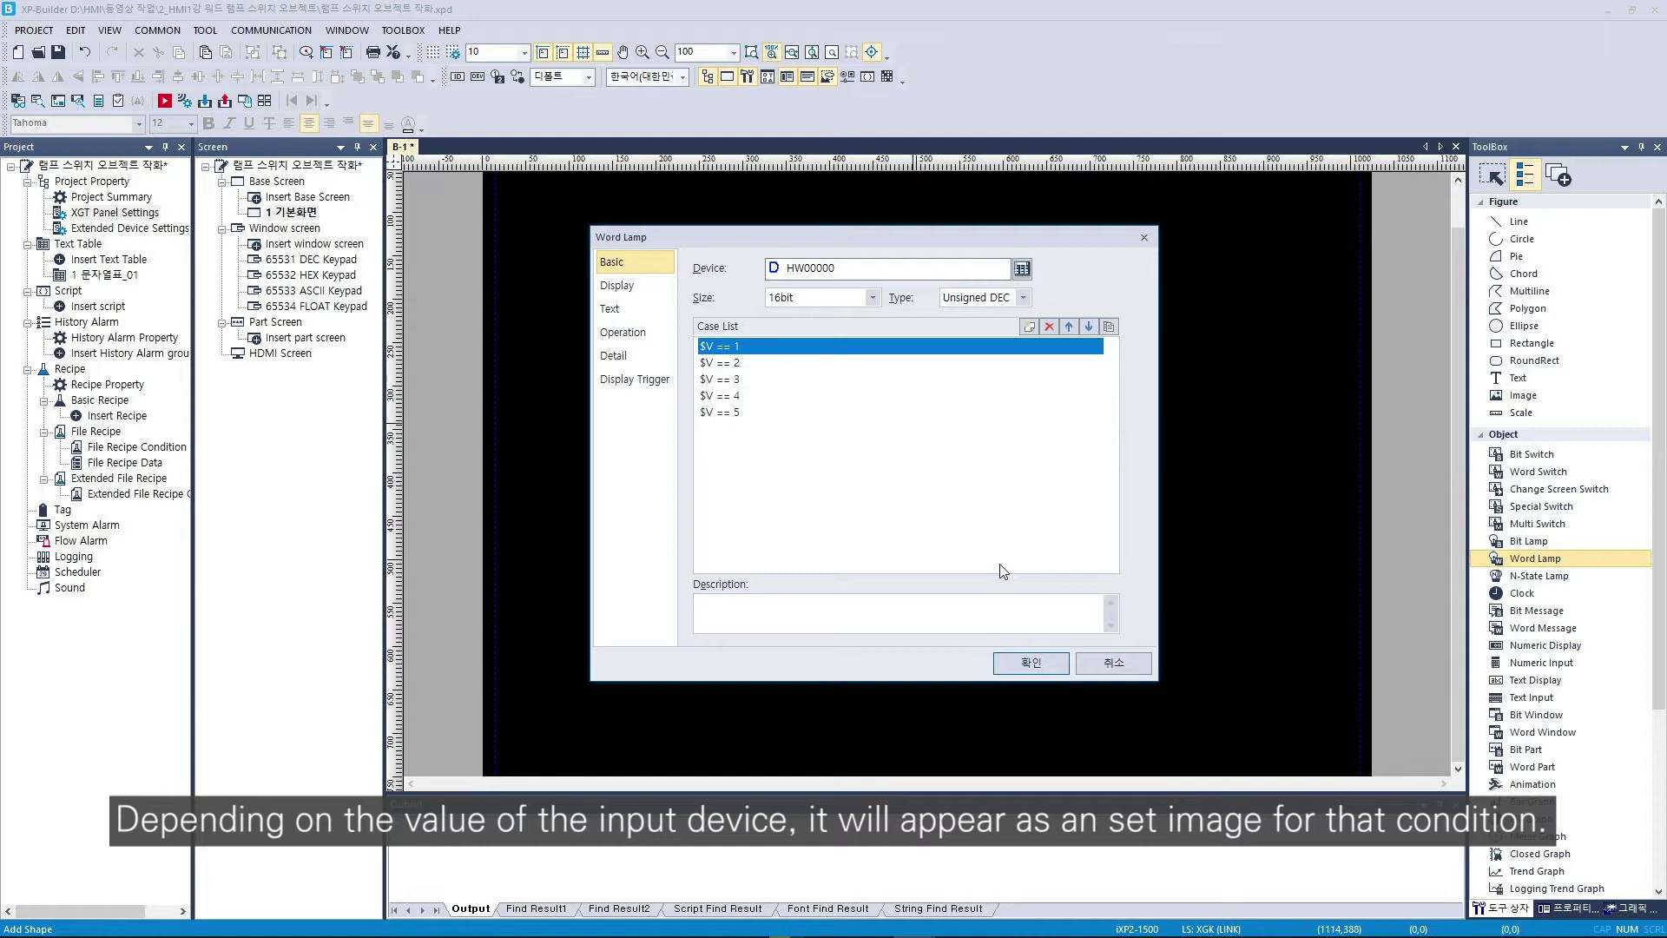
# Set the Default state's image to the unlit bulb from the user library's 1.LAMP category and copy it to all states.
pyautogui.click(663, 298)
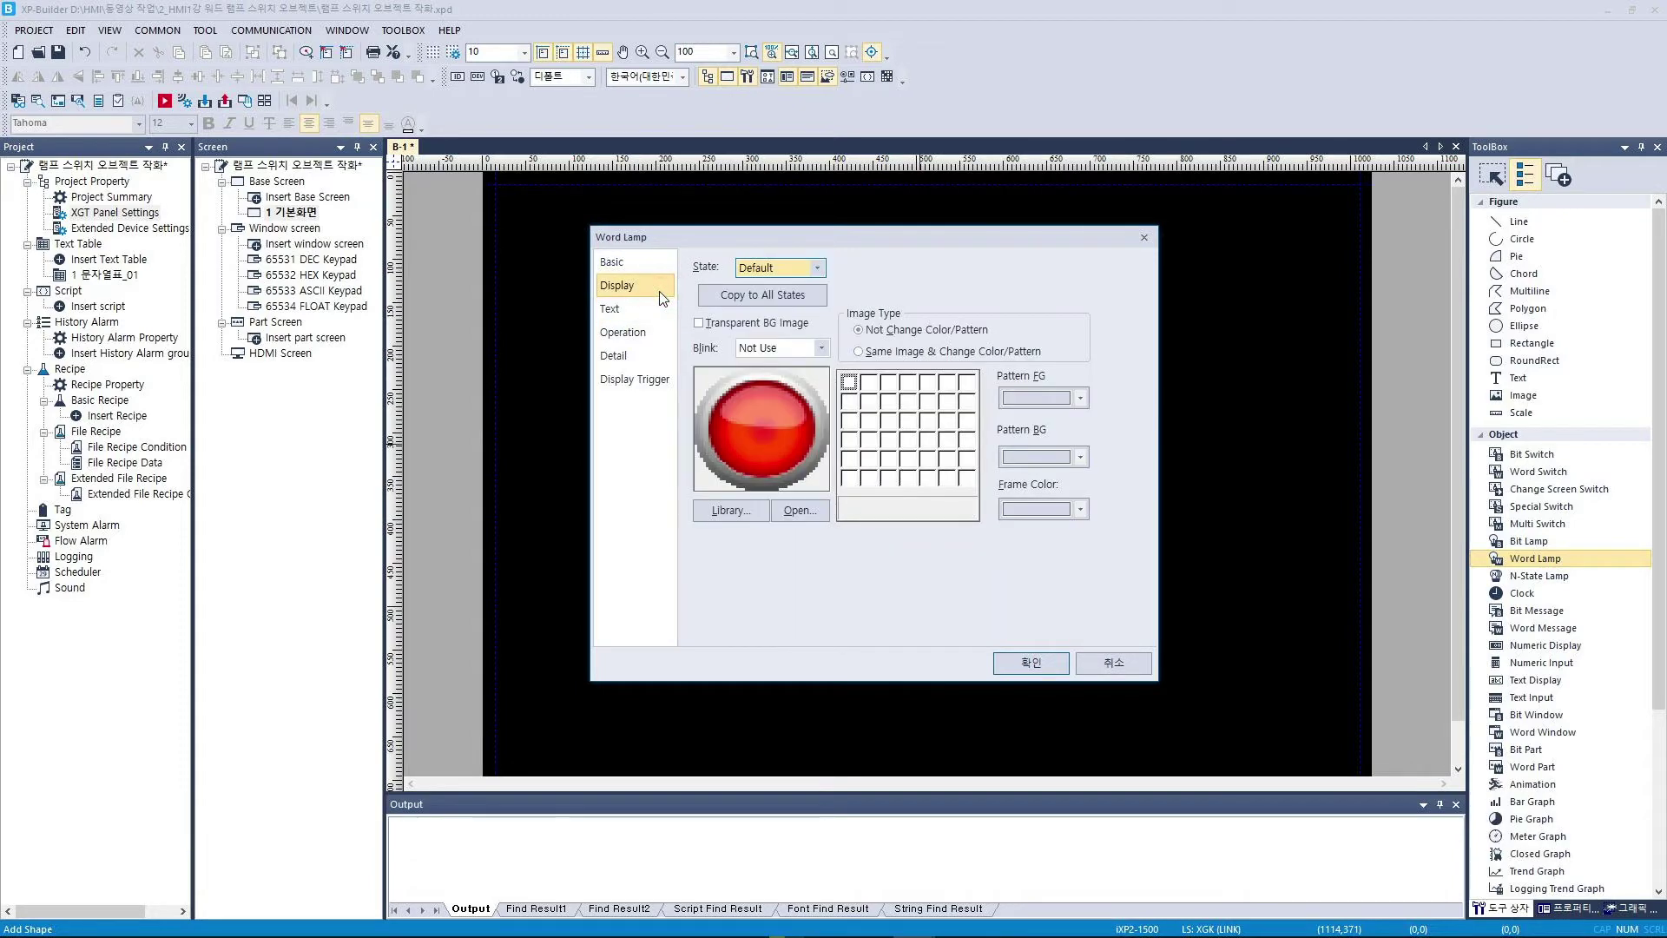
pyautogui.click(807, 268)
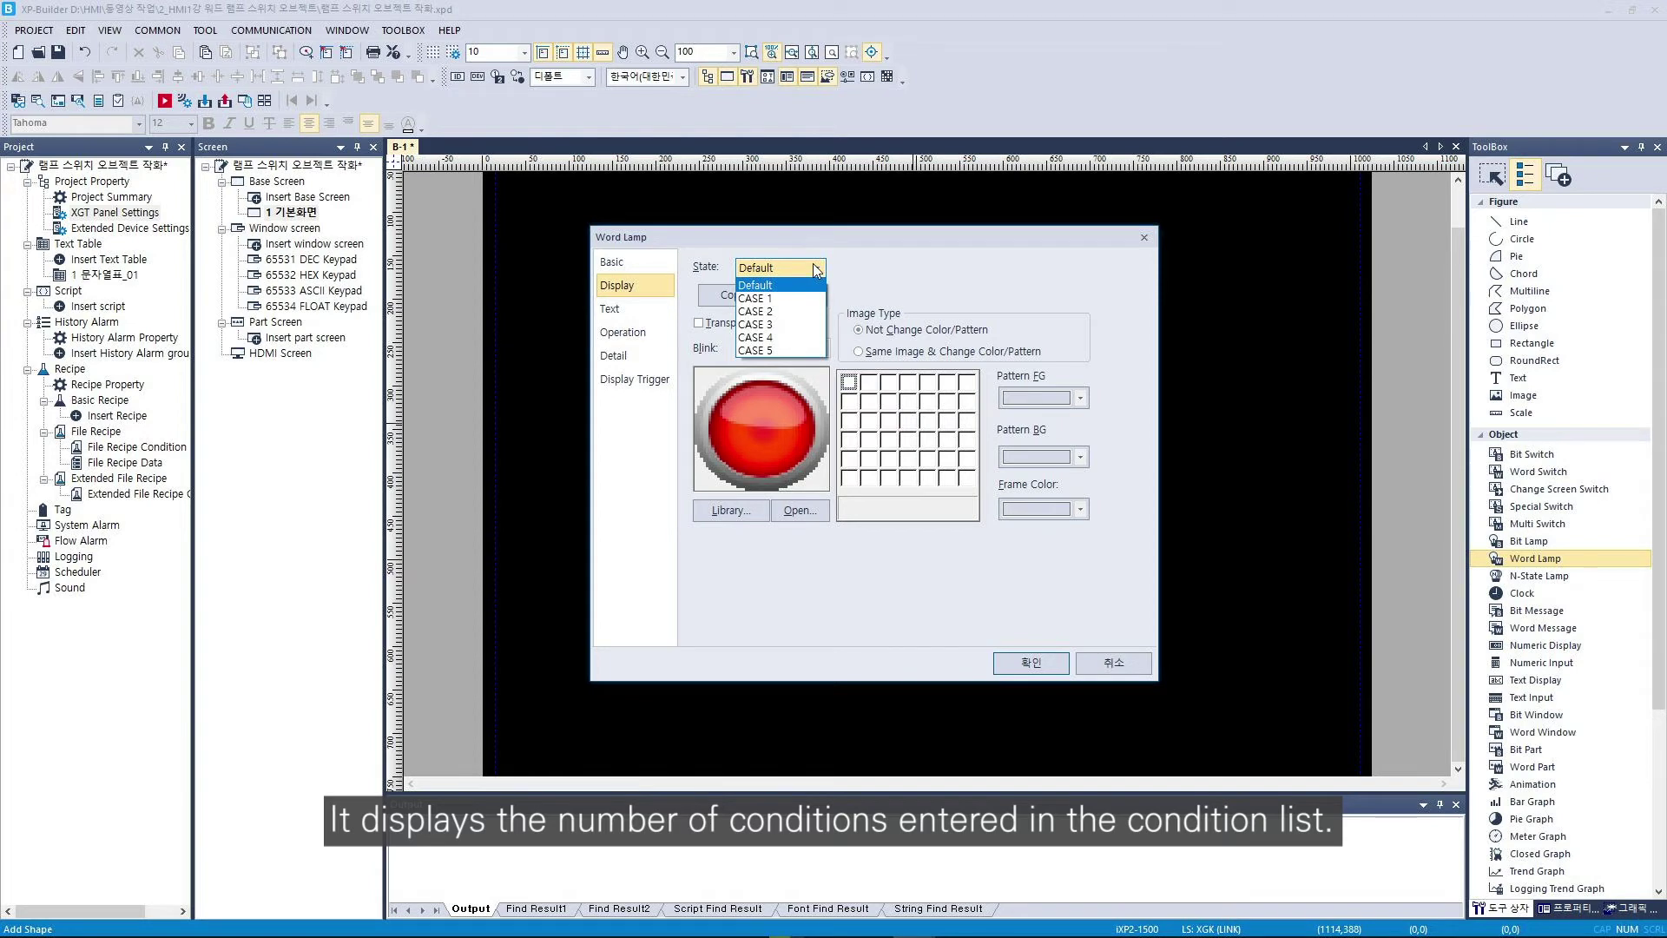
pyautogui.click(816, 269)
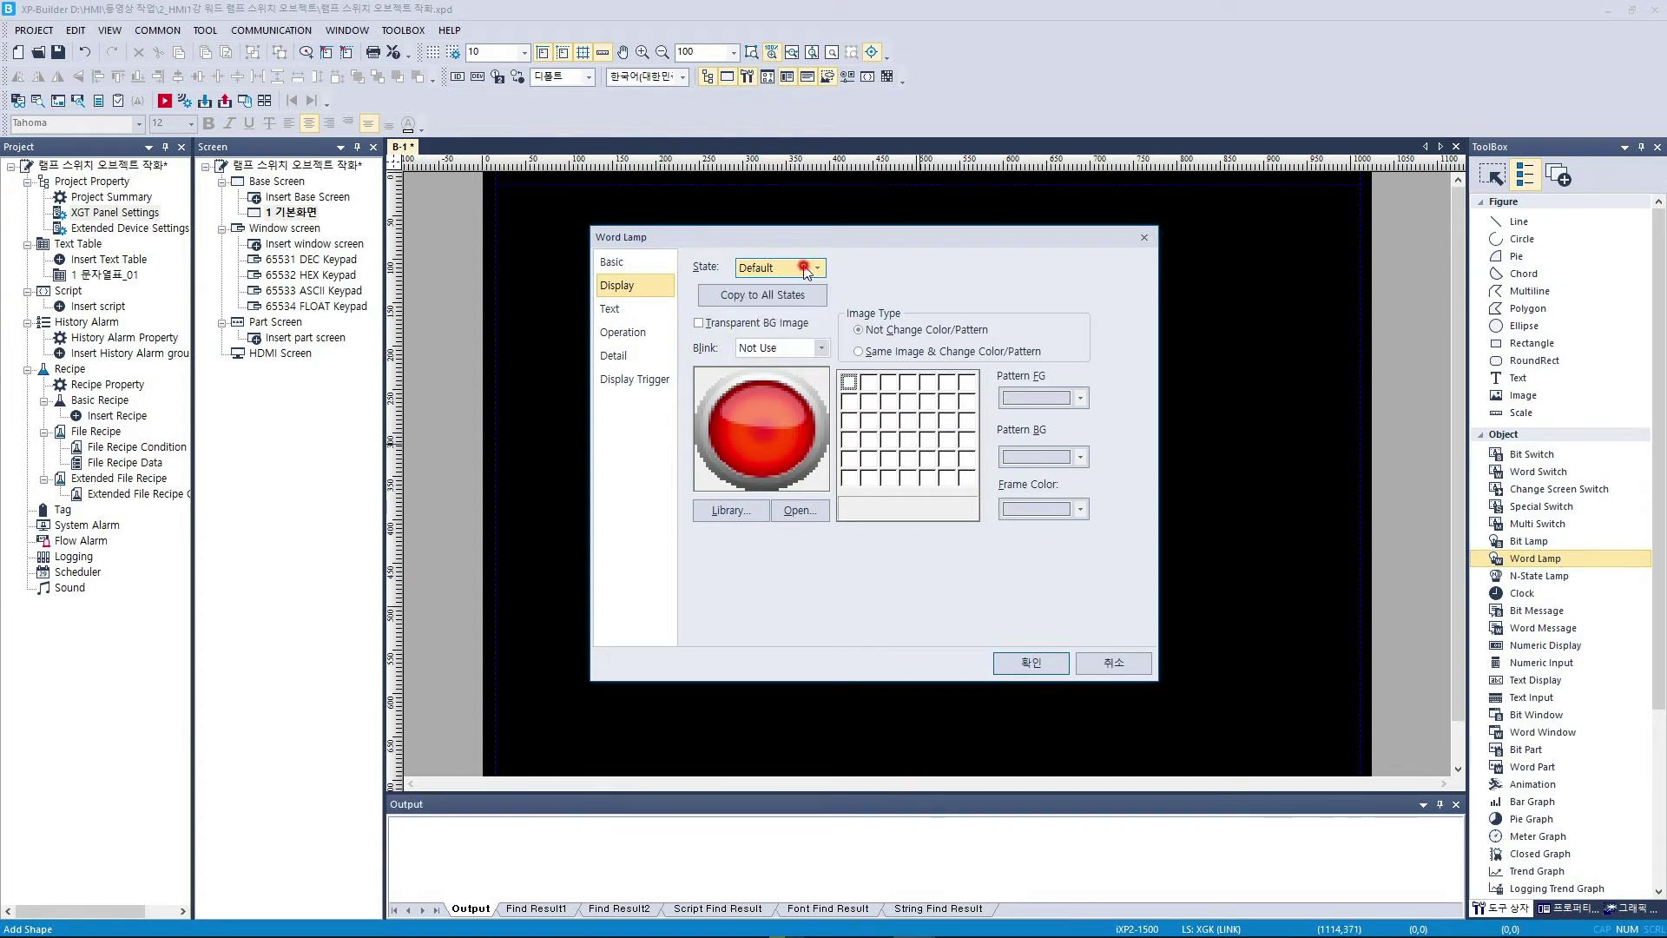
pyautogui.click(733, 506)
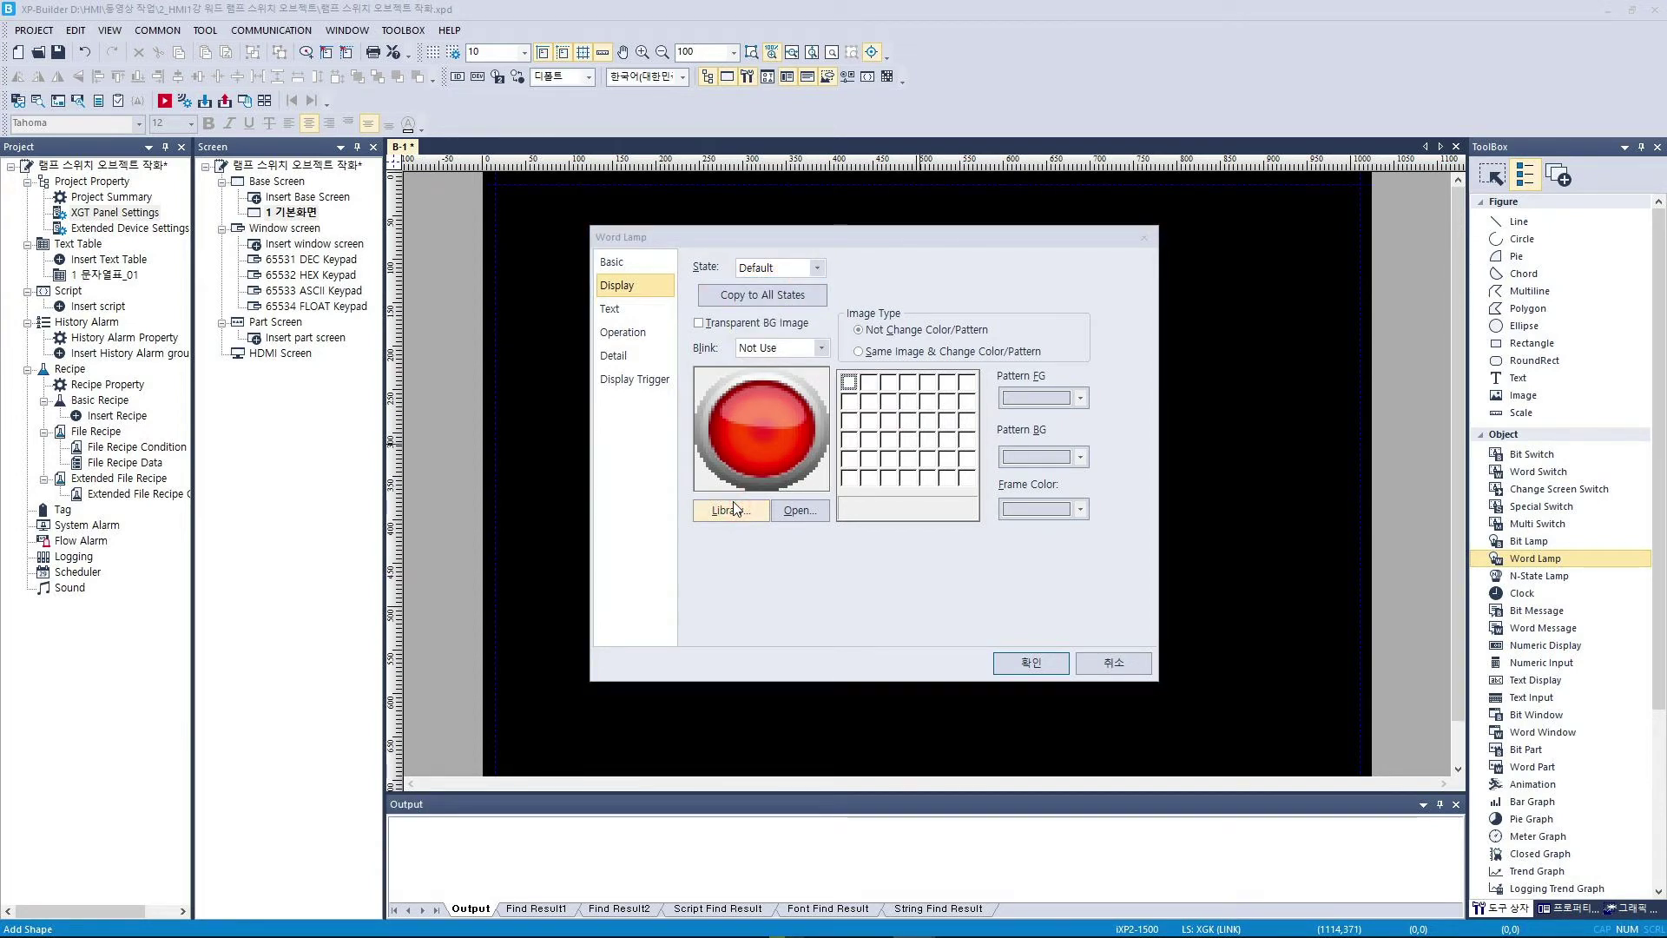
pyautogui.click(682, 292)
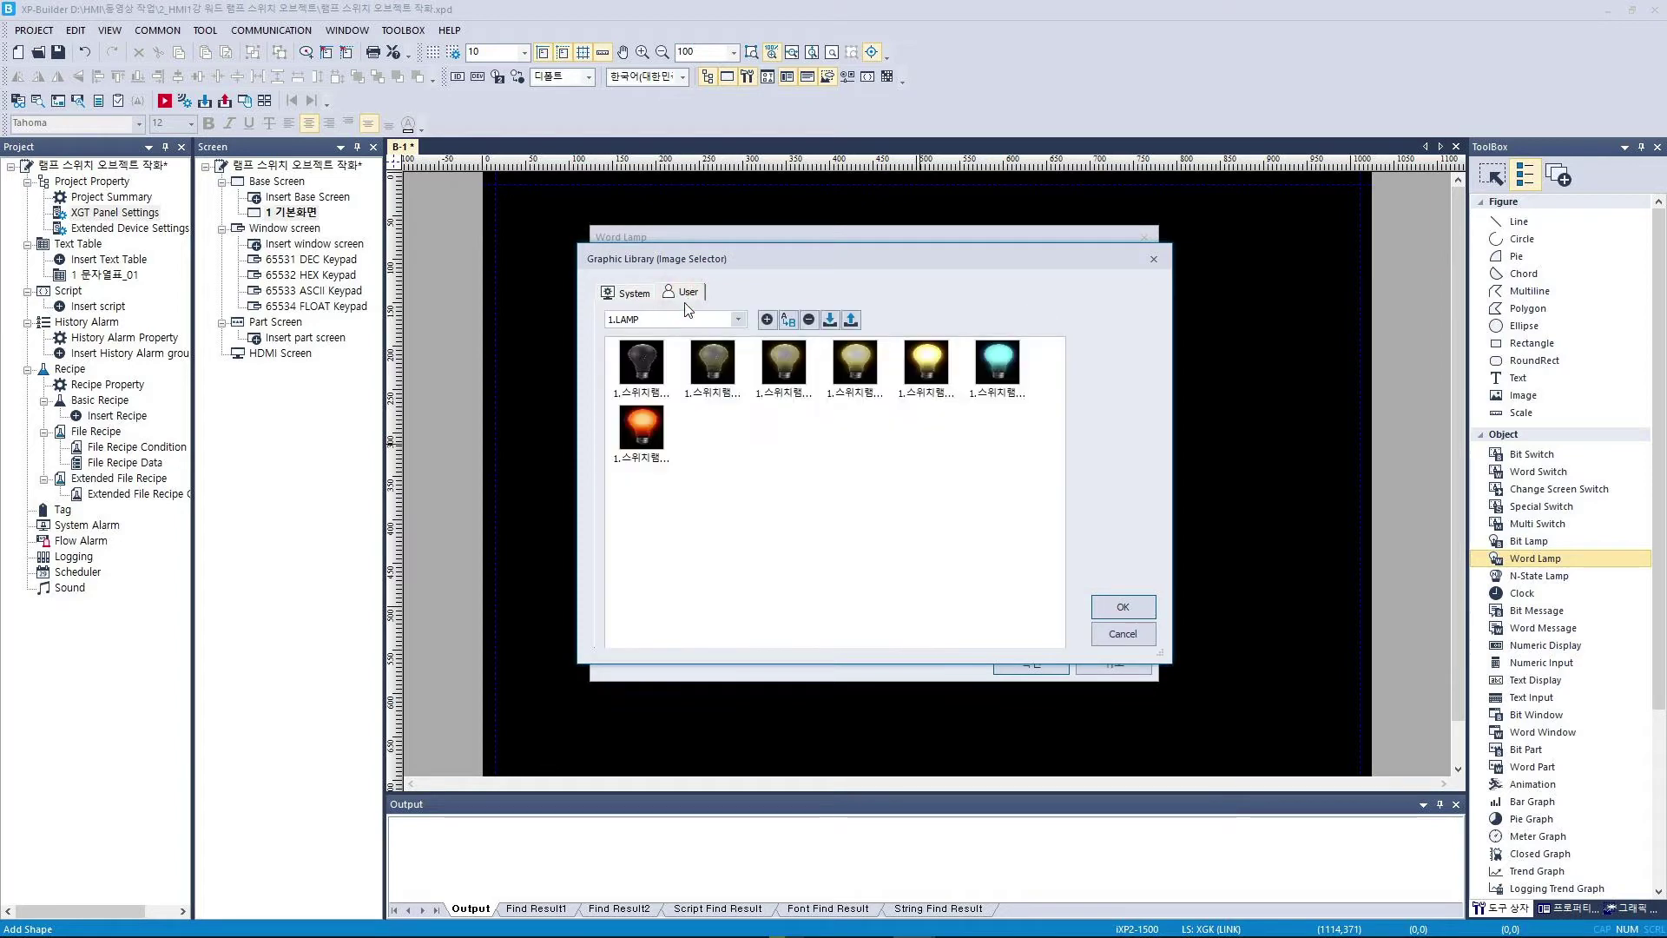
pyautogui.click(662, 369)
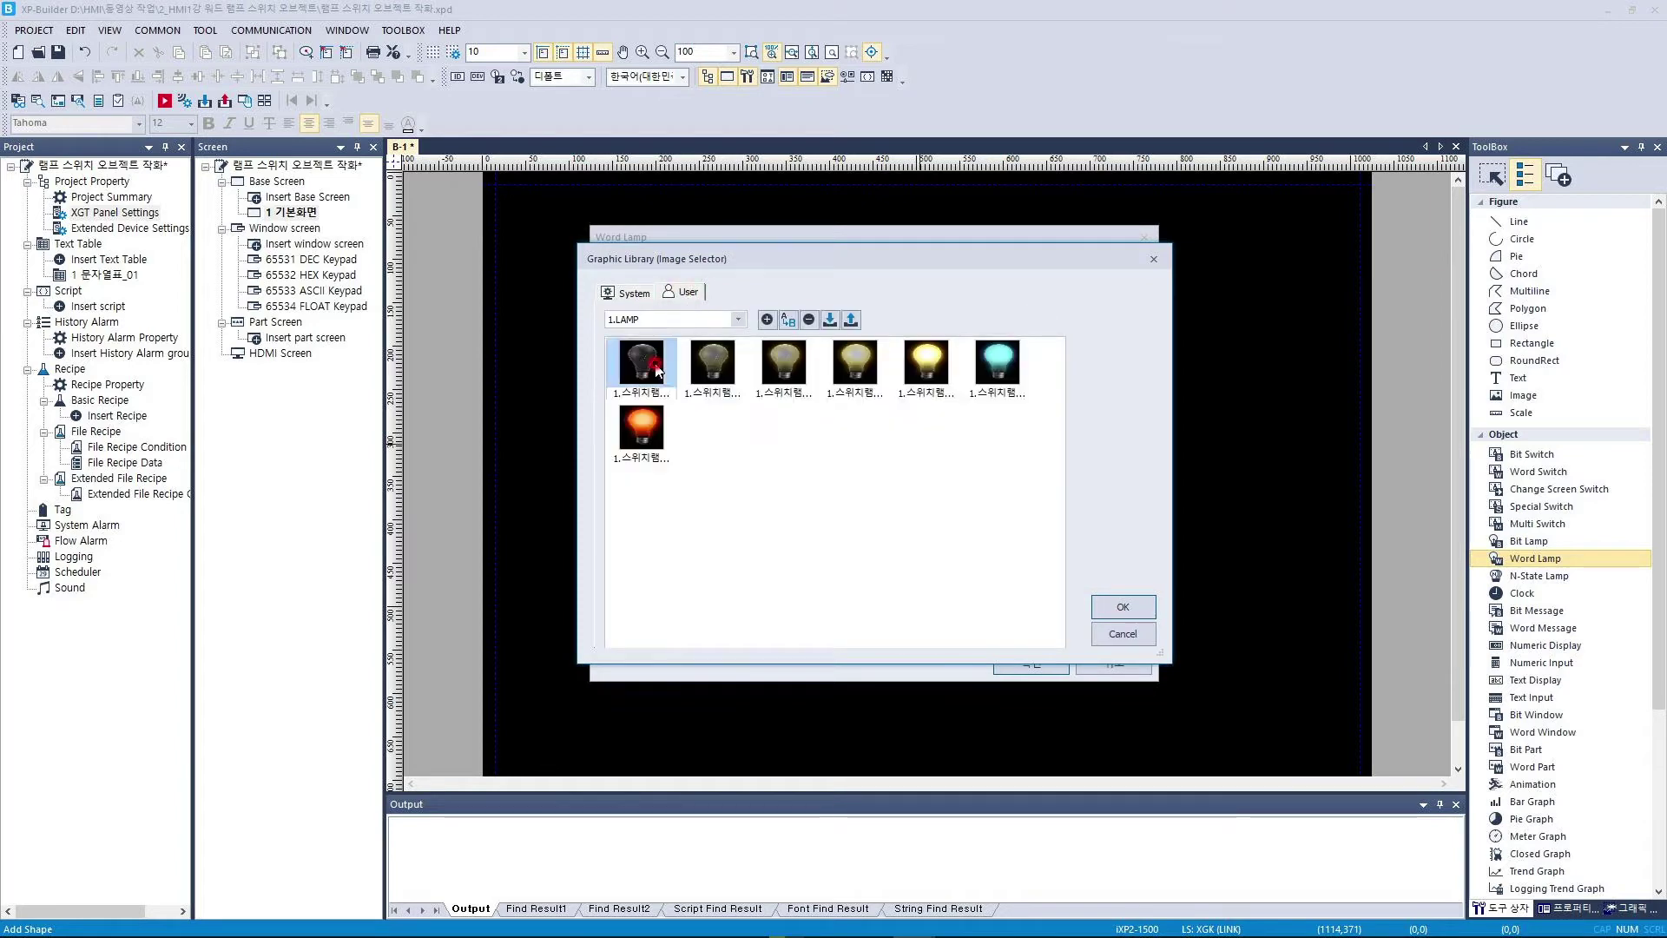
pyautogui.click(1108, 608)
pyautogui.click(790, 296)
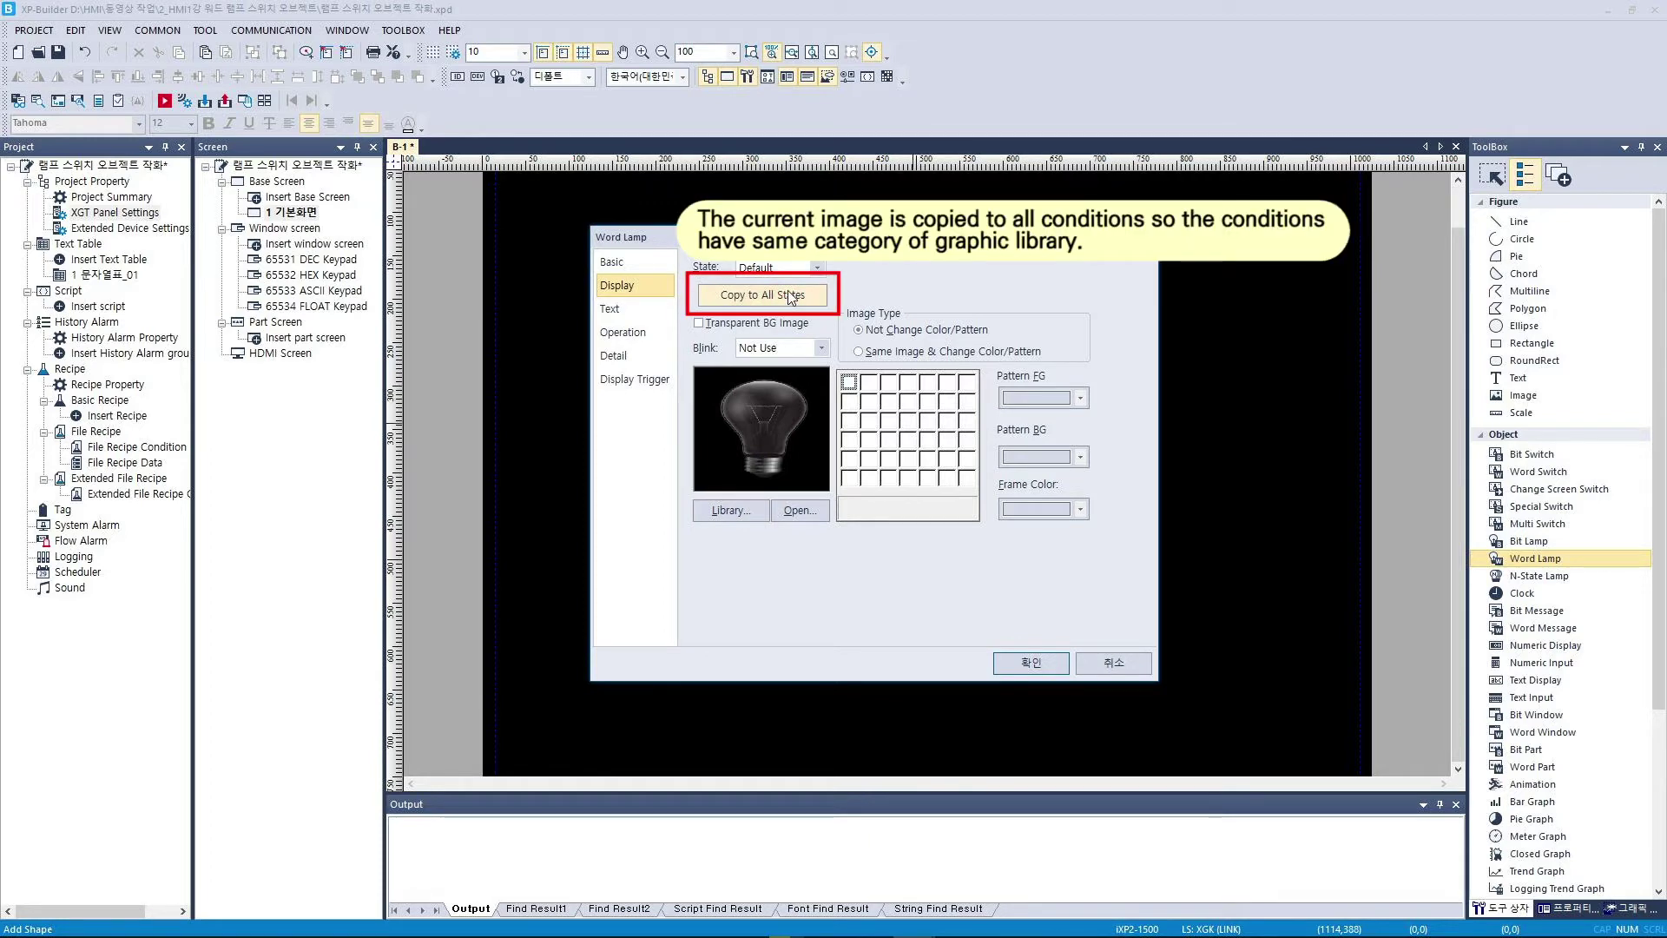
# Assign the faintly lit second bulb image from the 1.LAMP library to state CASE 1.
pyautogui.click(816, 268)
pyautogui.click(764, 280)
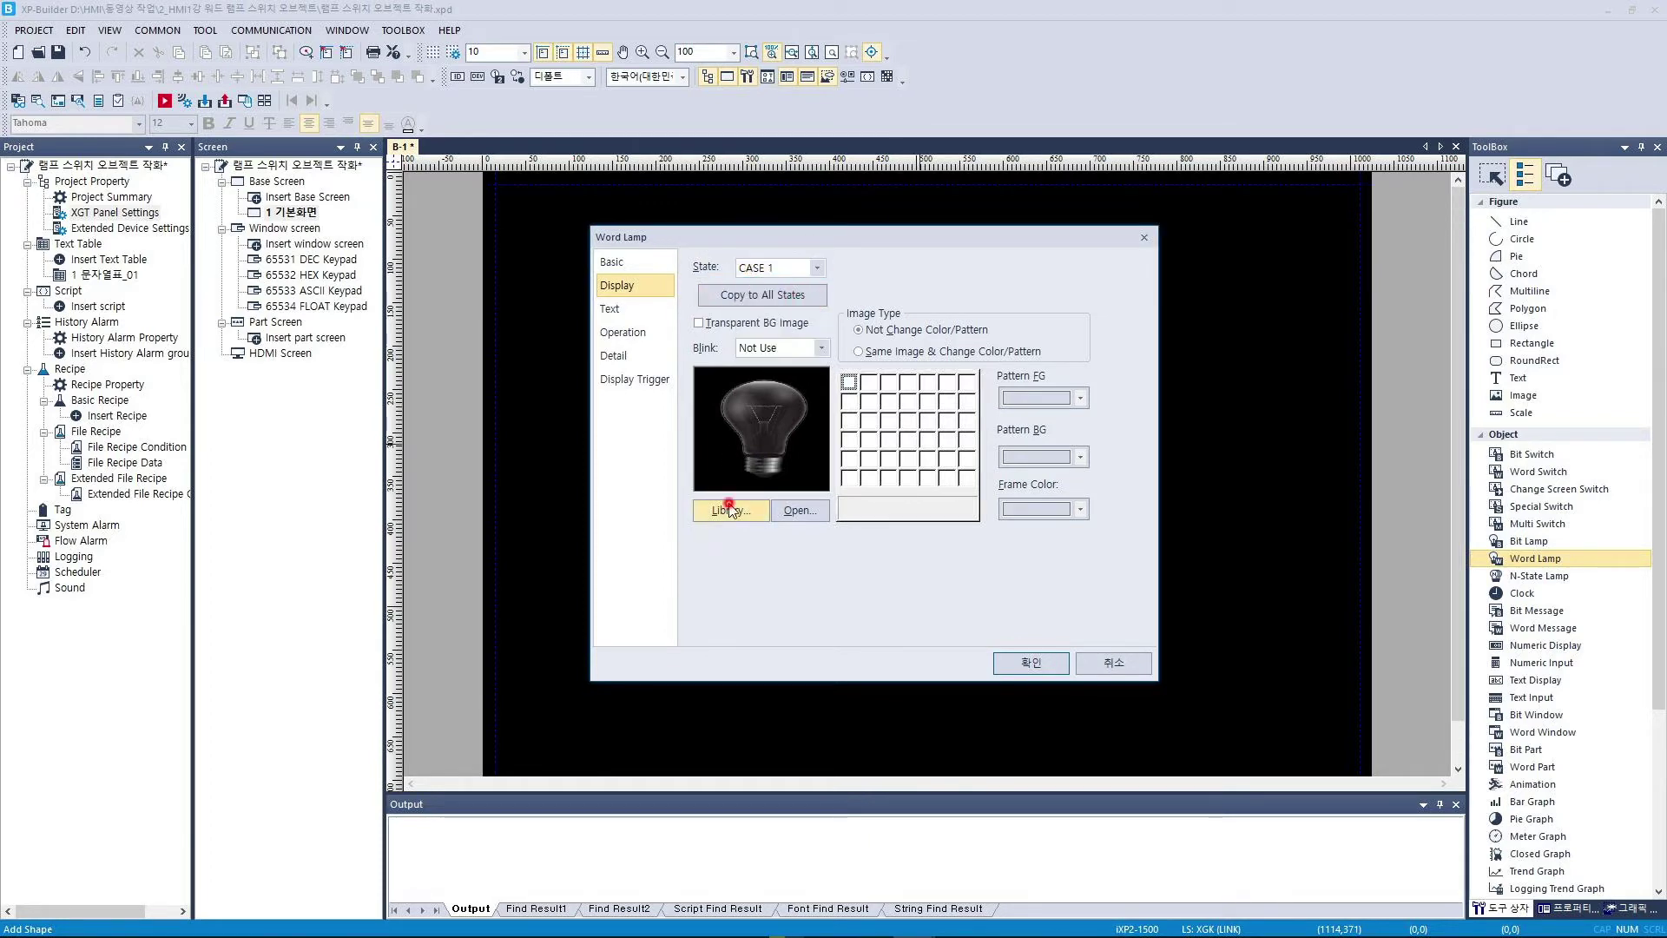
pyautogui.click(730, 509)
pyautogui.click(699, 365)
pyautogui.click(1120, 610)
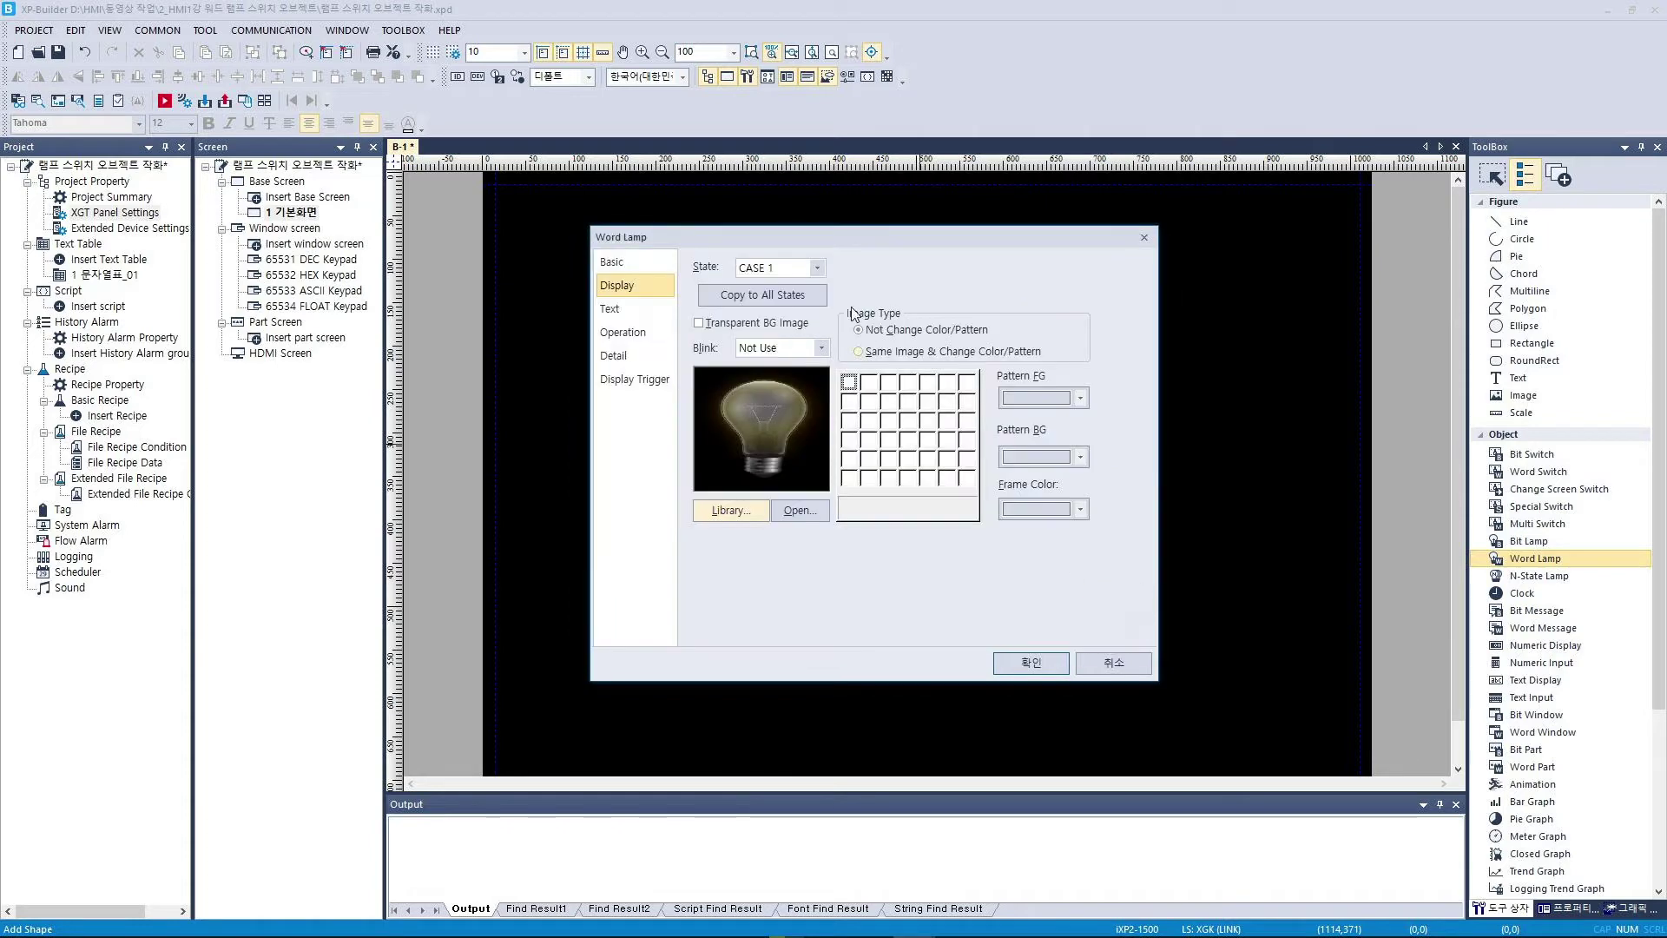
# Assign the third bulb image, LAMP3, from the 1.LAMP library to state CASE 2.
pyautogui.click(816, 267)
pyautogui.click(810, 310)
pyautogui.click(731, 510)
pyautogui.click(784, 364)
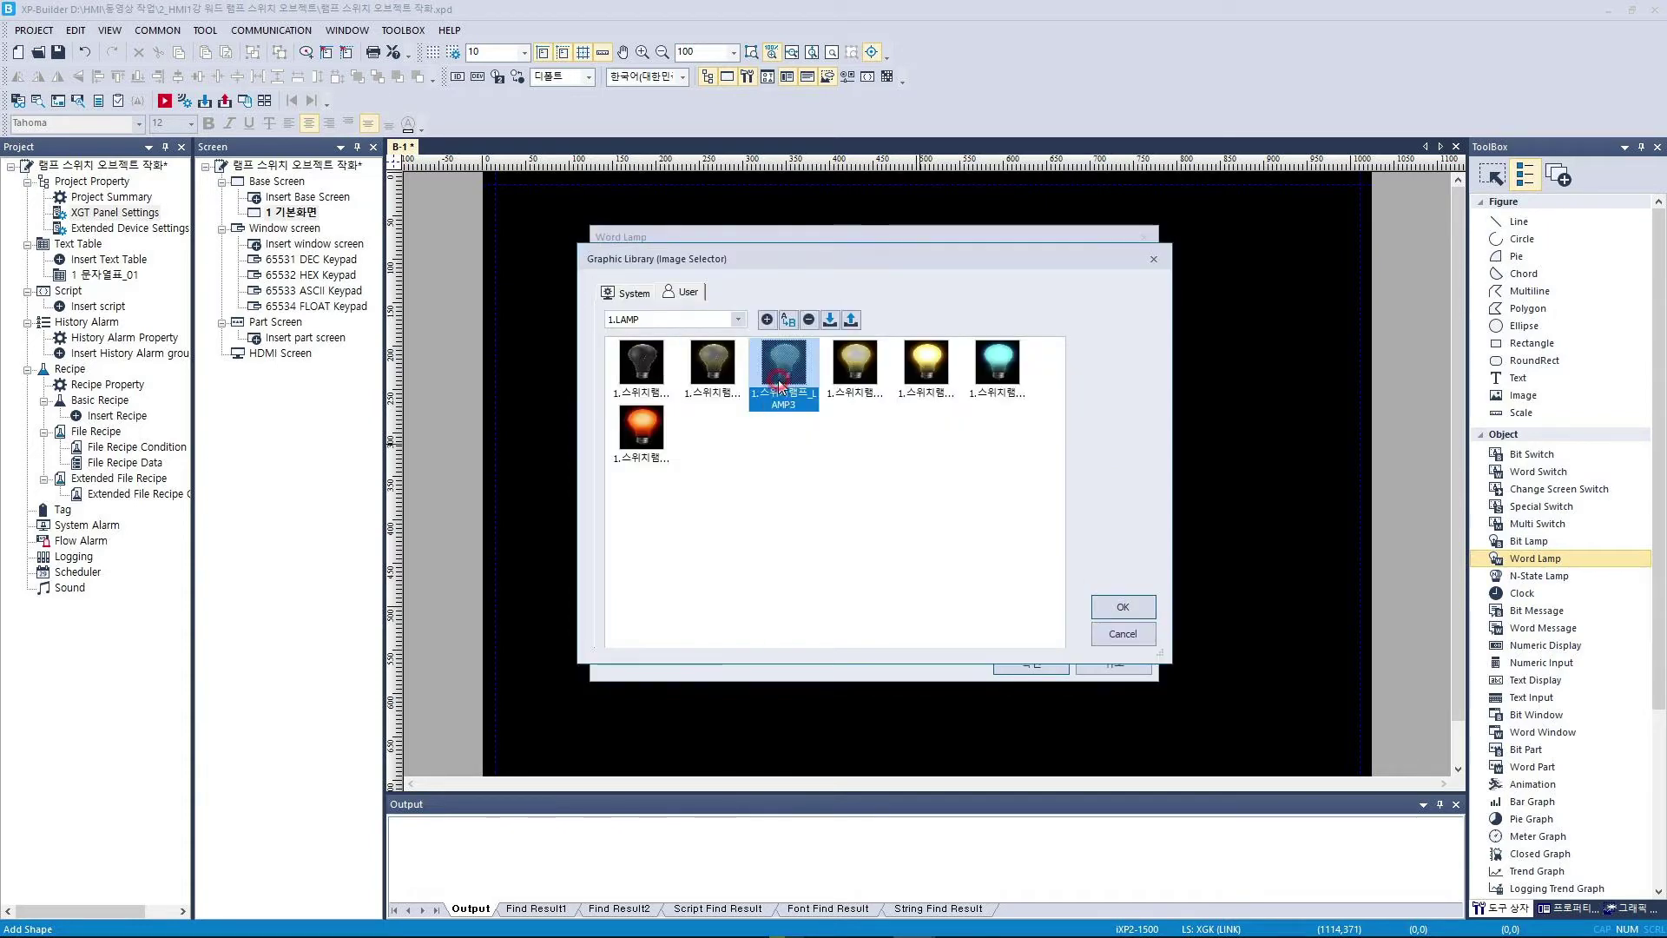
pyautogui.click(1124, 607)
# Assign the fourth, brighter yellow bulb image from the 1.LAMP library to state CASE 3.
pyautogui.click(816, 267)
pyautogui.click(781, 324)
pyautogui.click(747, 511)
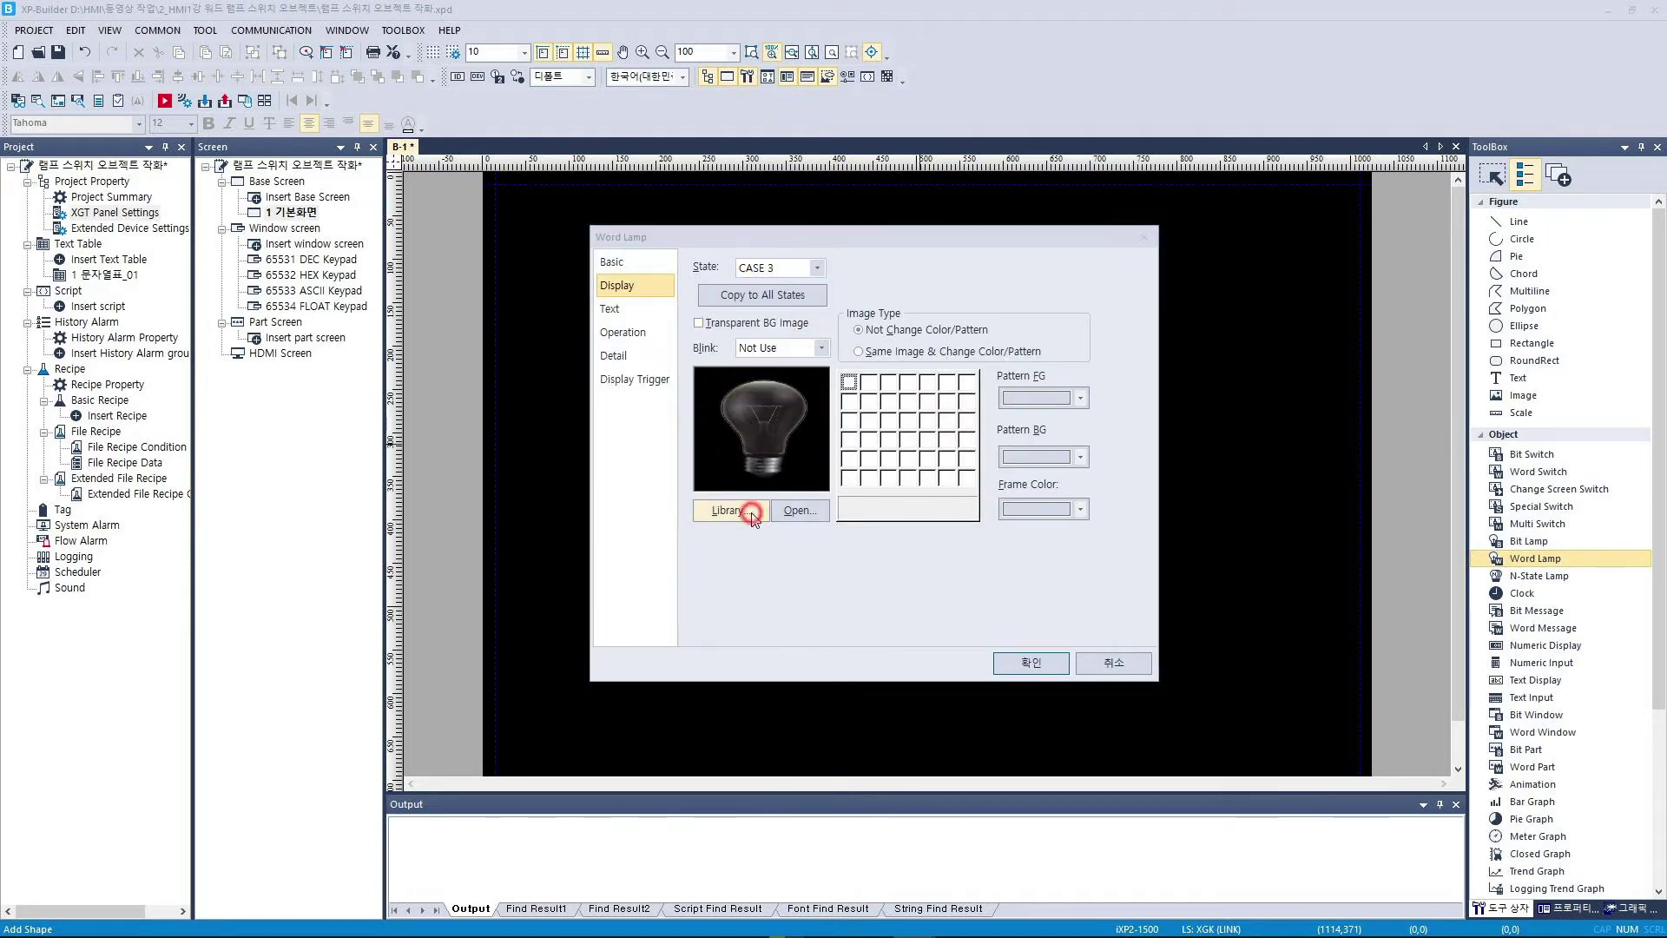
pyautogui.click(854, 372)
pyautogui.click(1120, 609)
# Assign the fully lit bulb image, LAMP5, from the 1.LAMP library to state CASE 4.
pyautogui.click(816, 268)
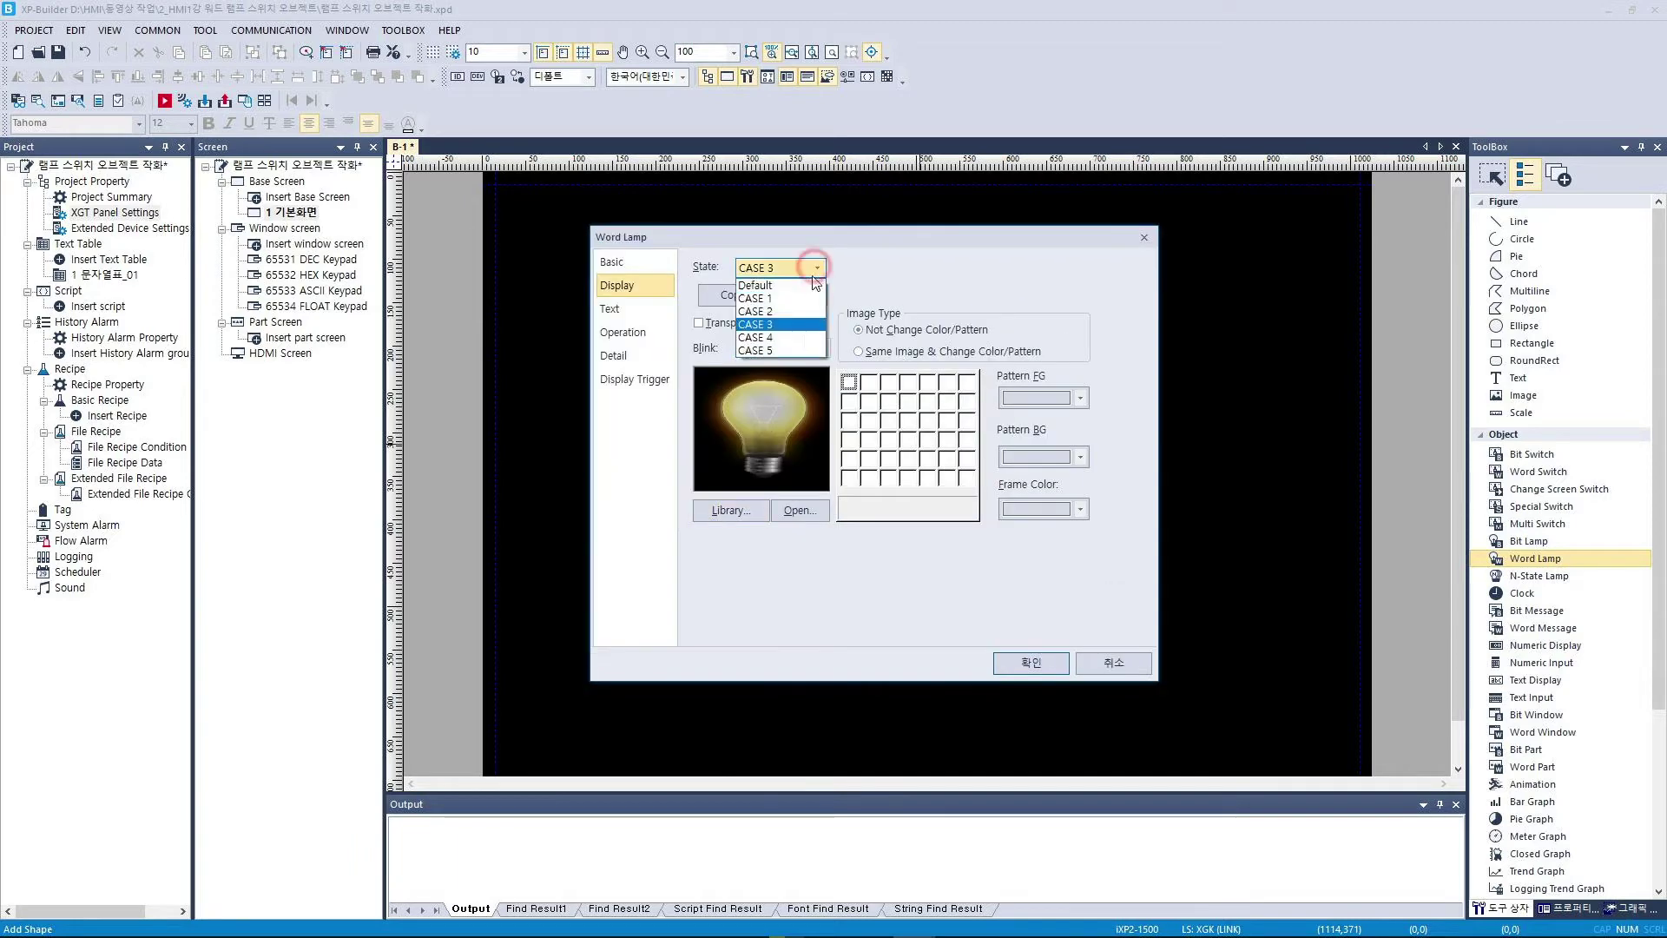
pyautogui.click(806, 337)
pyautogui.click(742, 510)
pyautogui.click(925, 365)
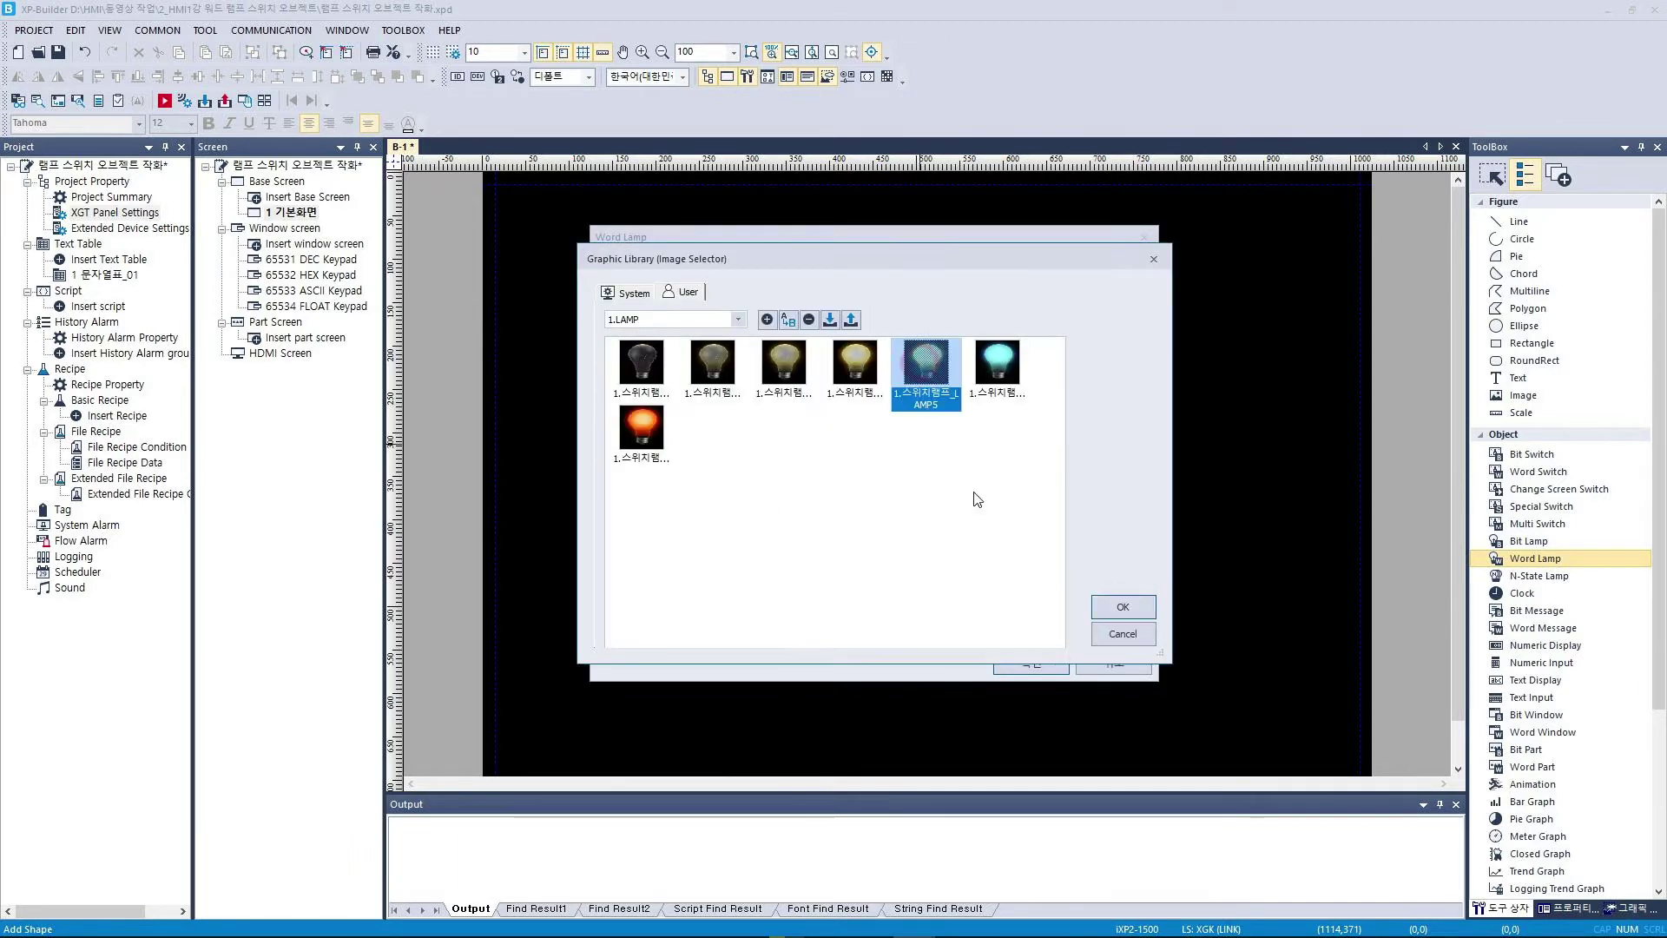
pyautogui.click(1120, 608)
# Assign the red bulb image, LAMP_RED, to state CASE 5 and apply the Word Lamp settings.
pyautogui.click(816, 268)
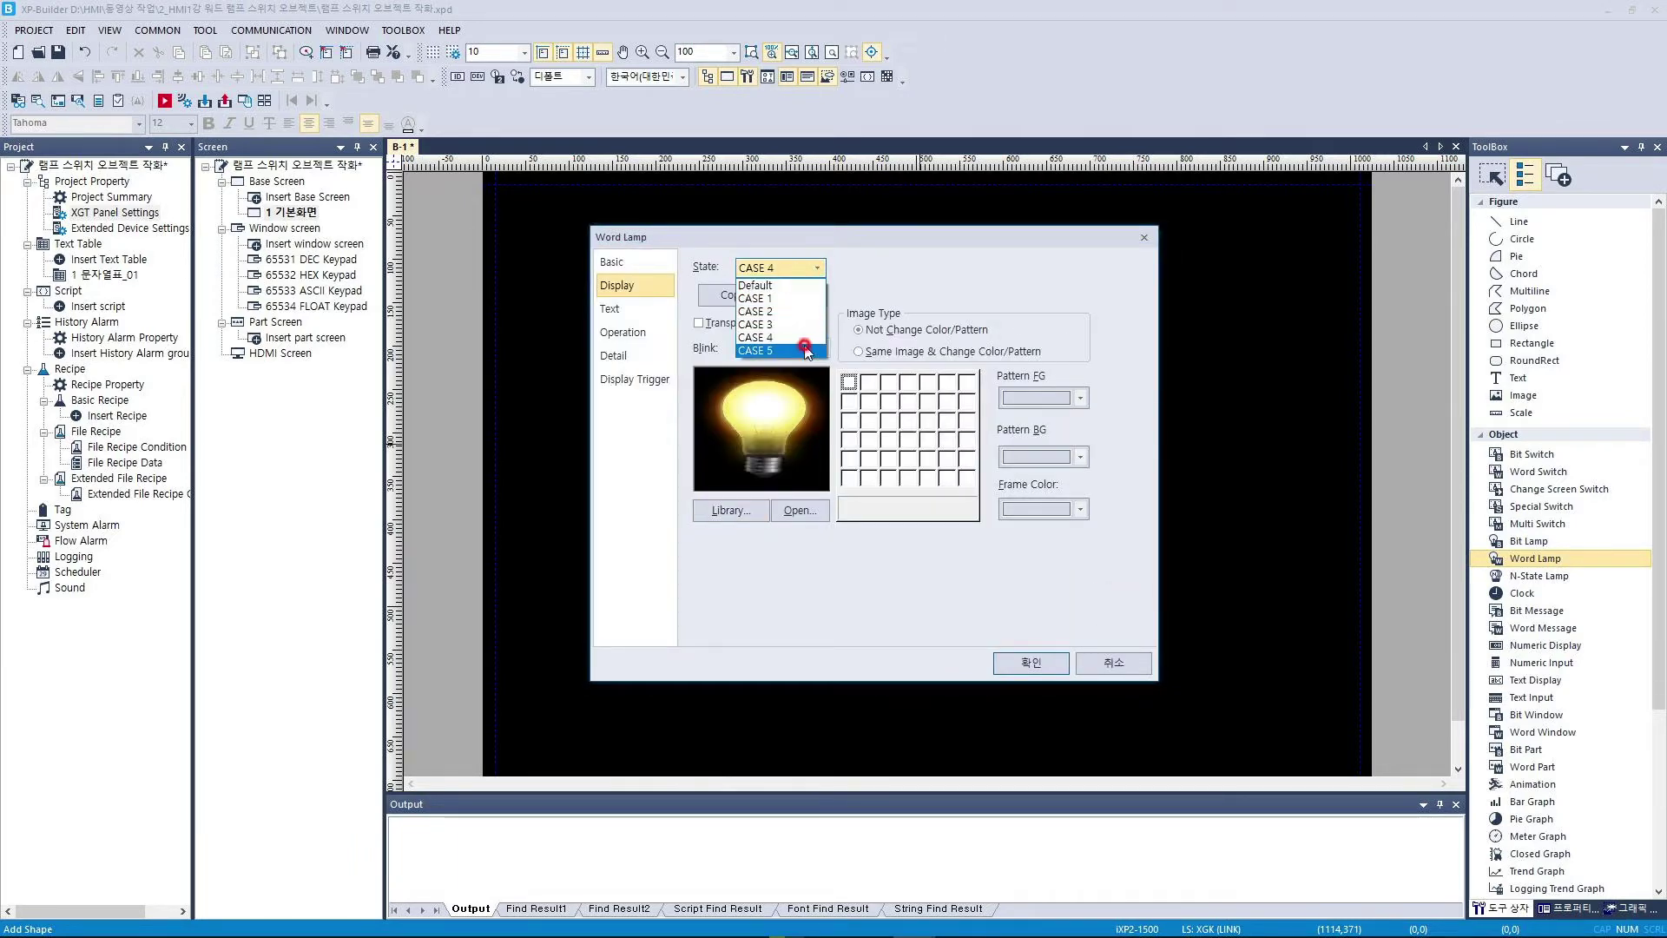
pyautogui.click(794, 348)
pyautogui.click(741, 510)
pyautogui.click(655, 439)
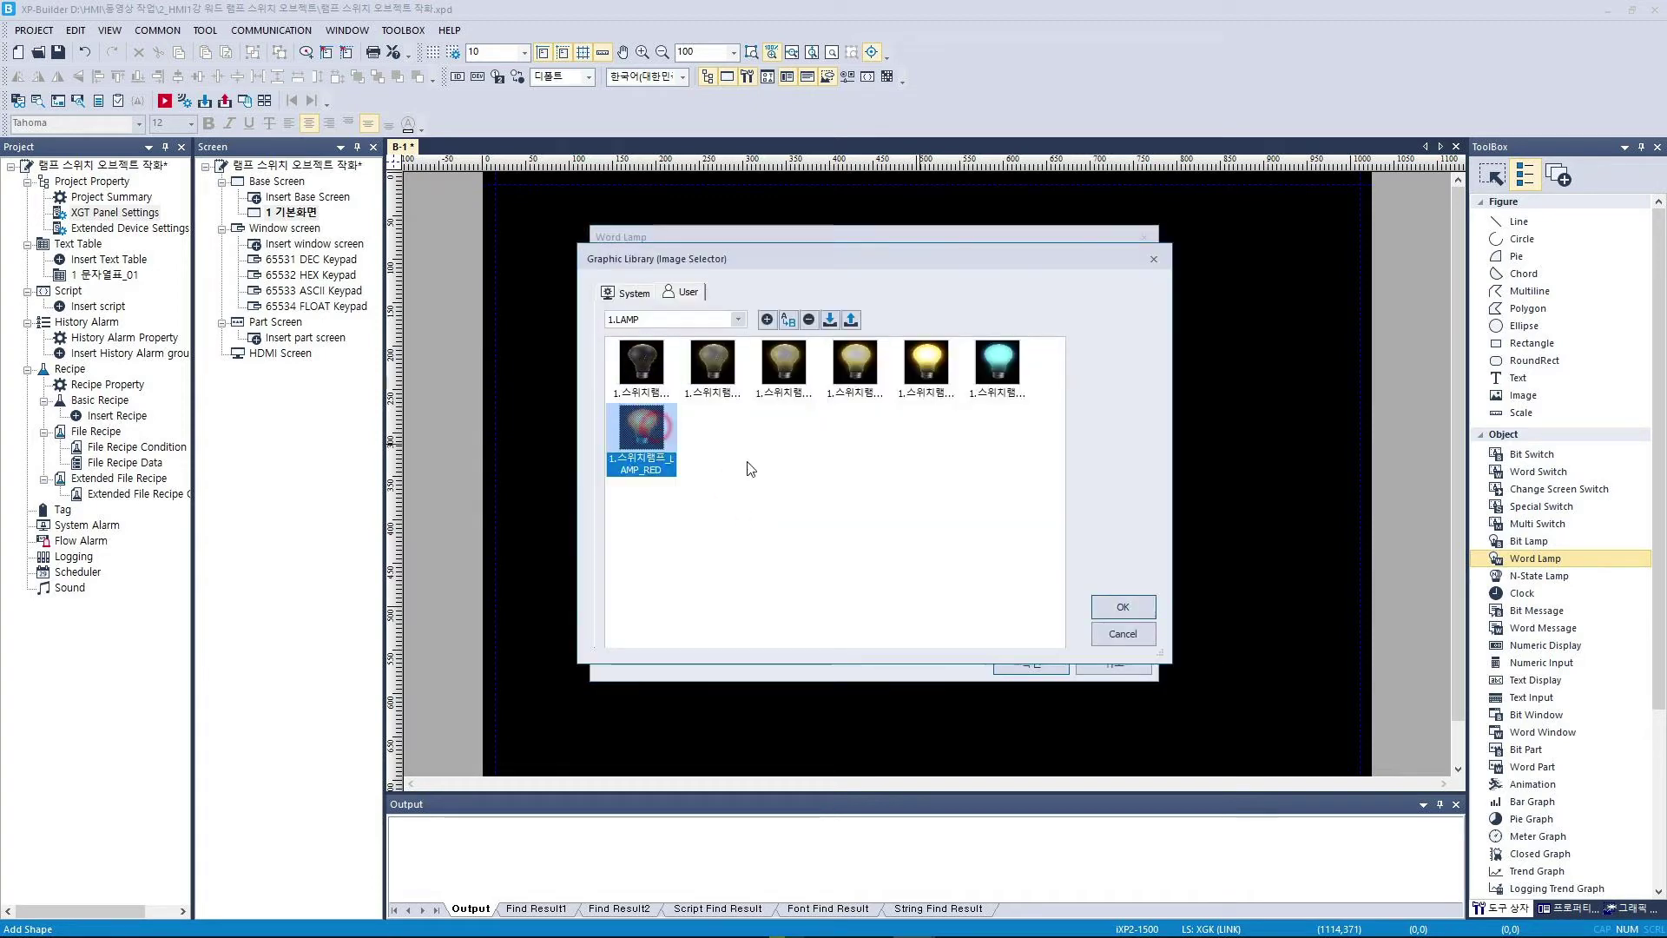
pyautogui.click(1120, 610)
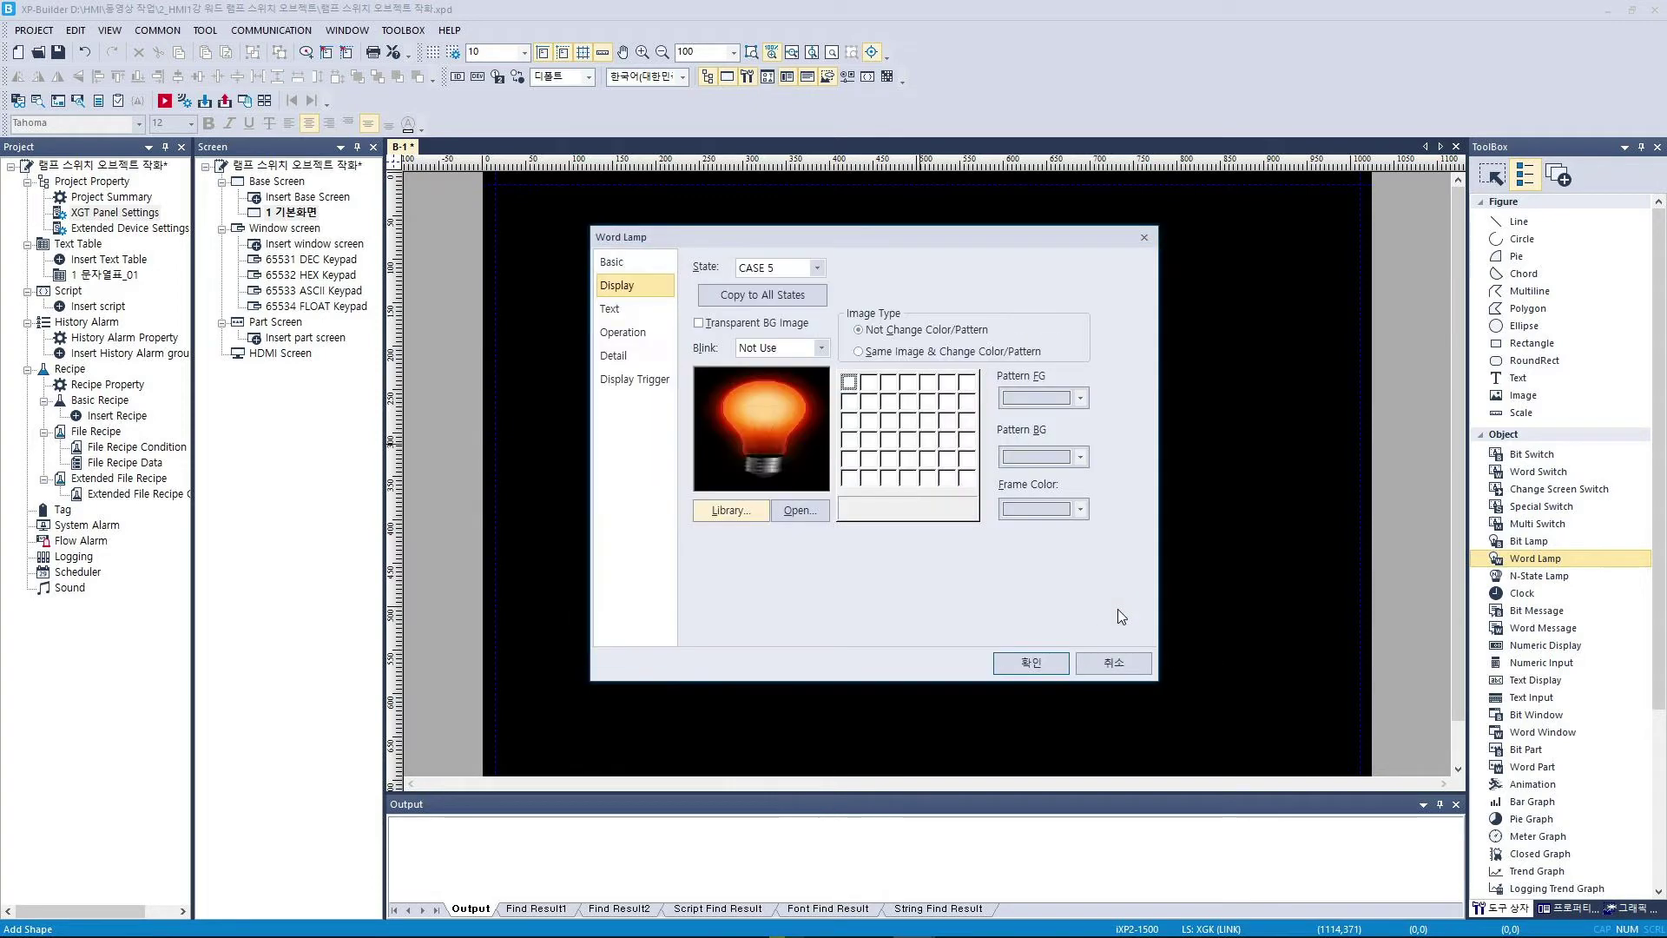
pyautogui.click(1033, 662)
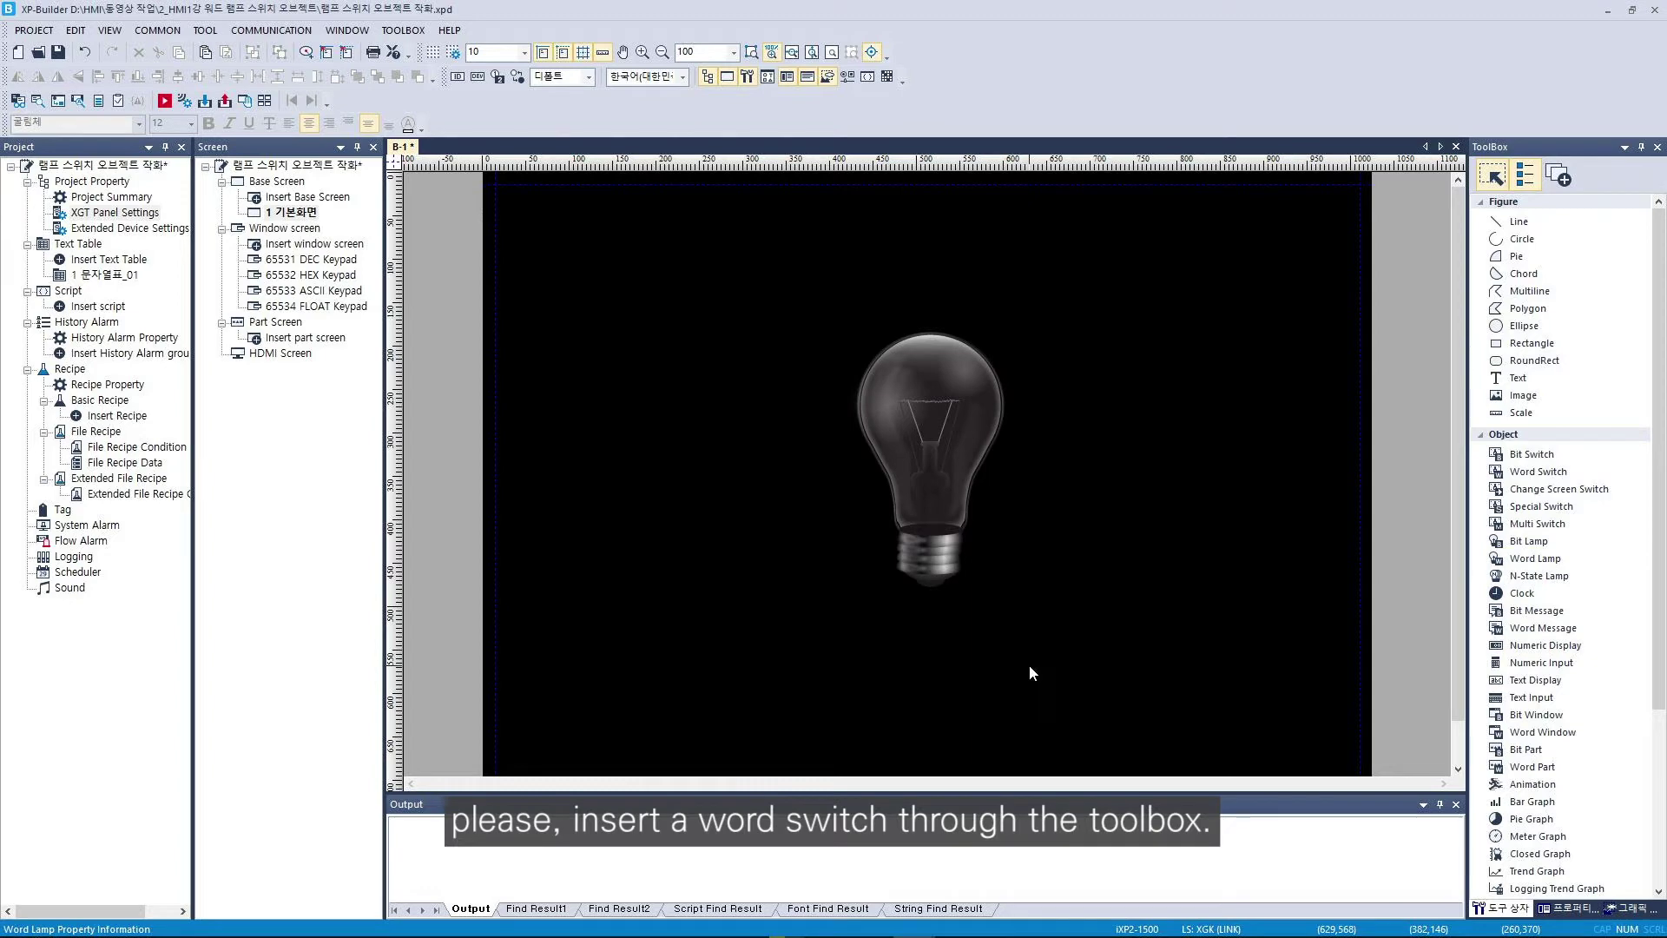
# Place a Word Switch below the bulb and set its device to HW00000.
pyautogui.click(1512, 478)
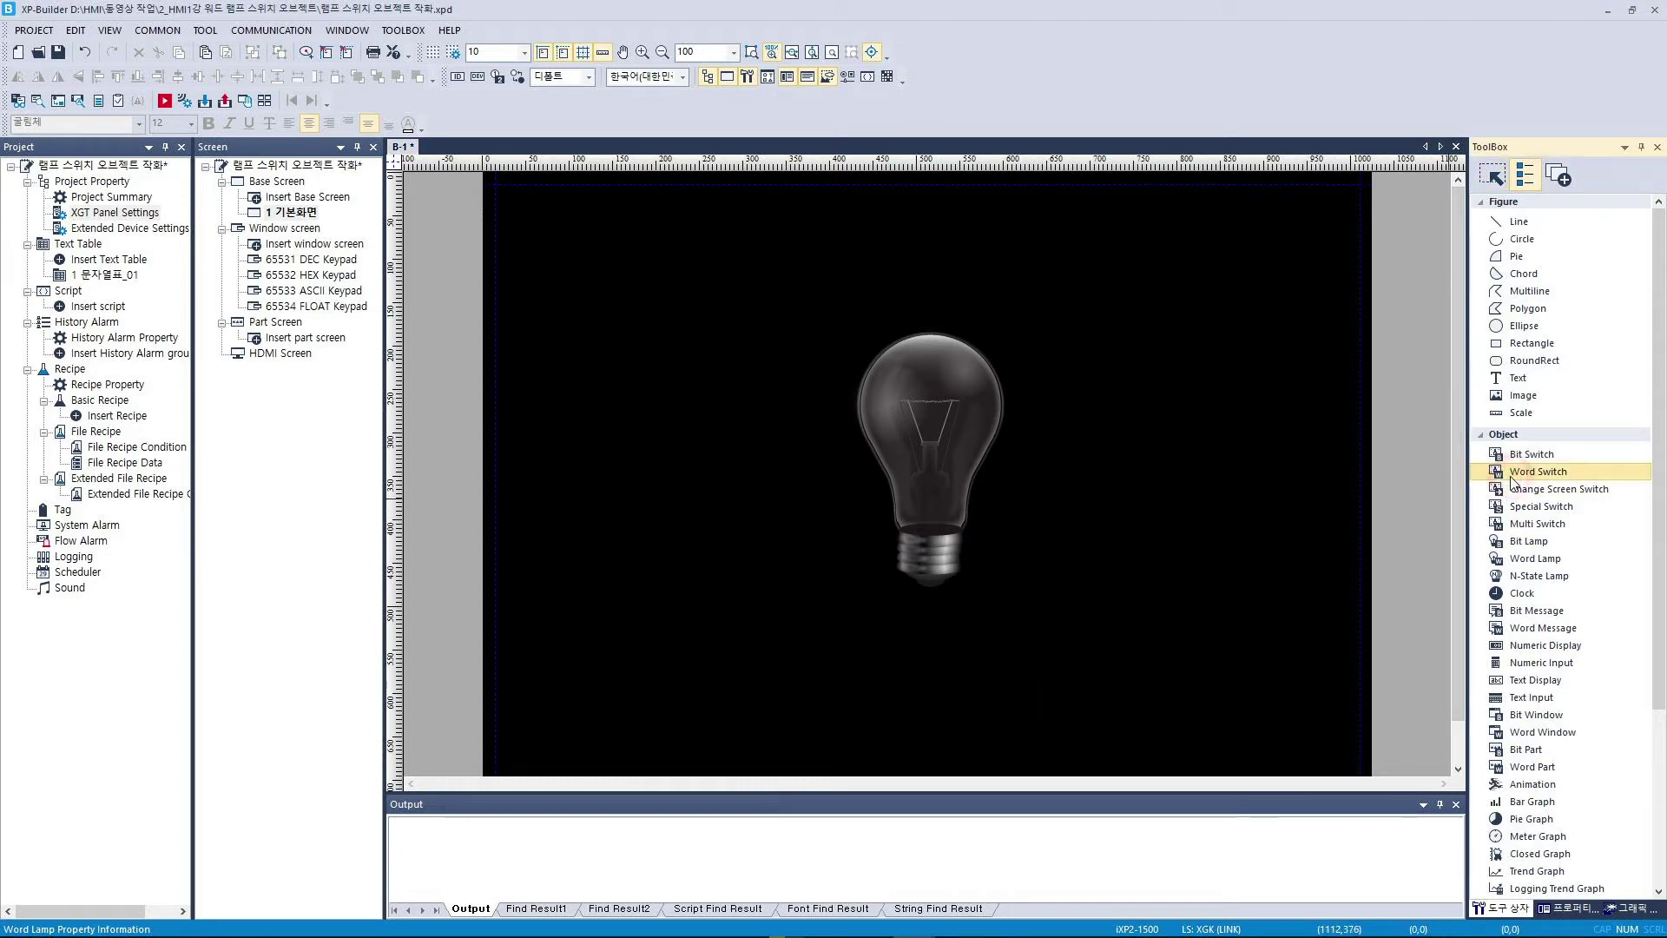
pyautogui.click(869, 644)
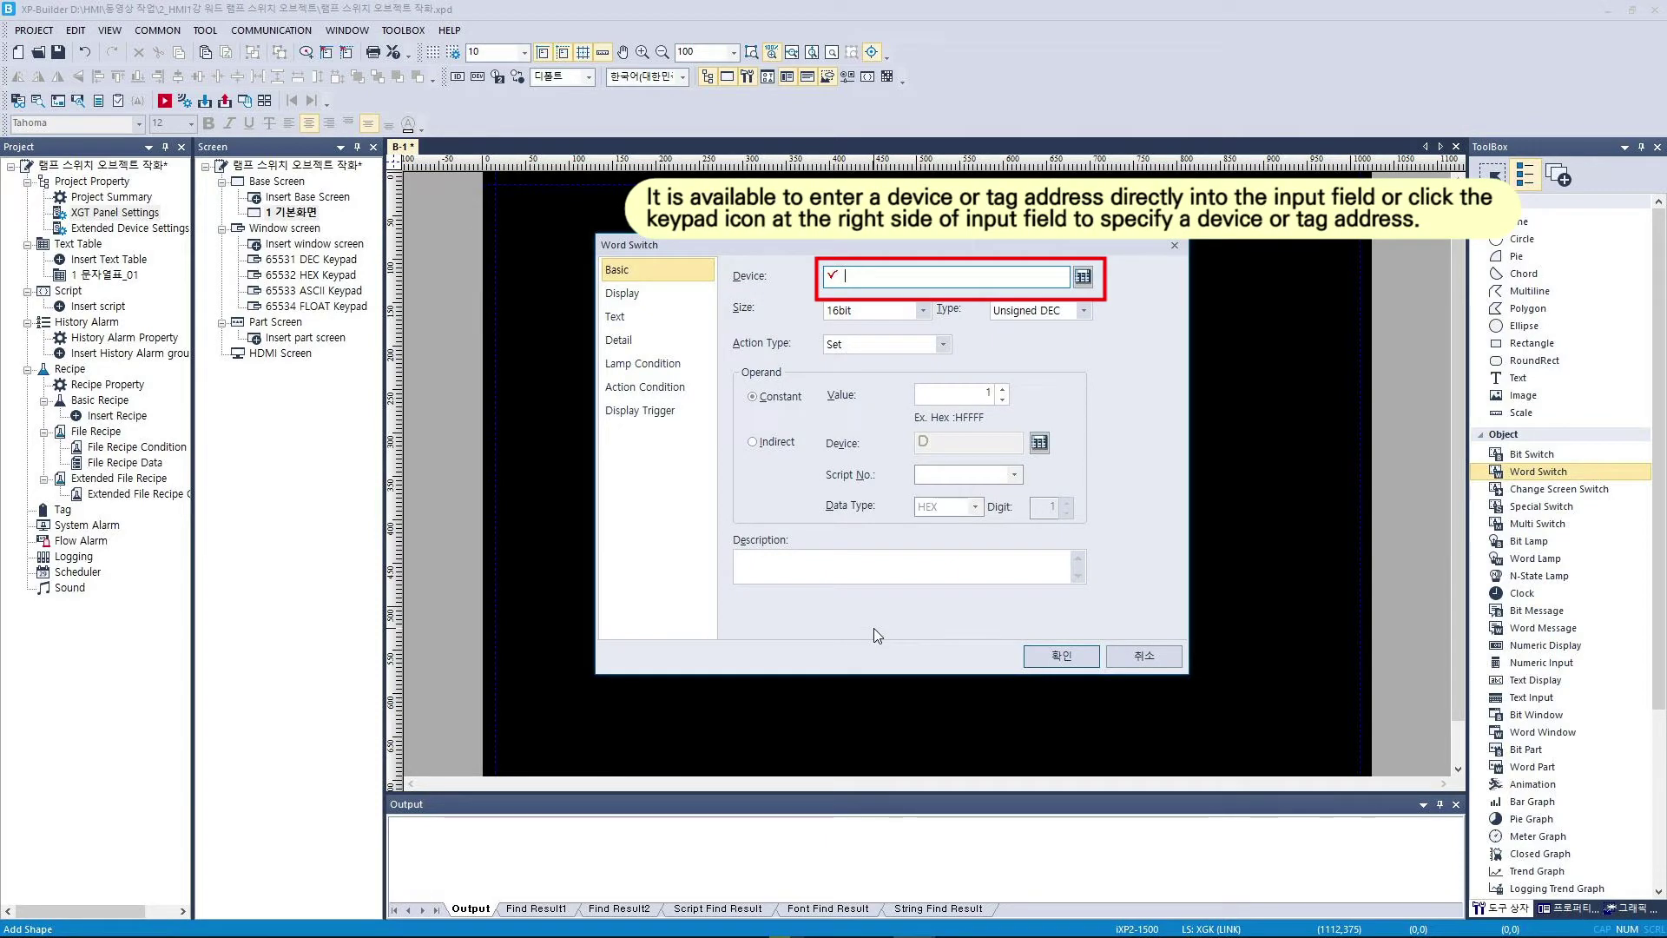
pyautogui.write('HW00000')
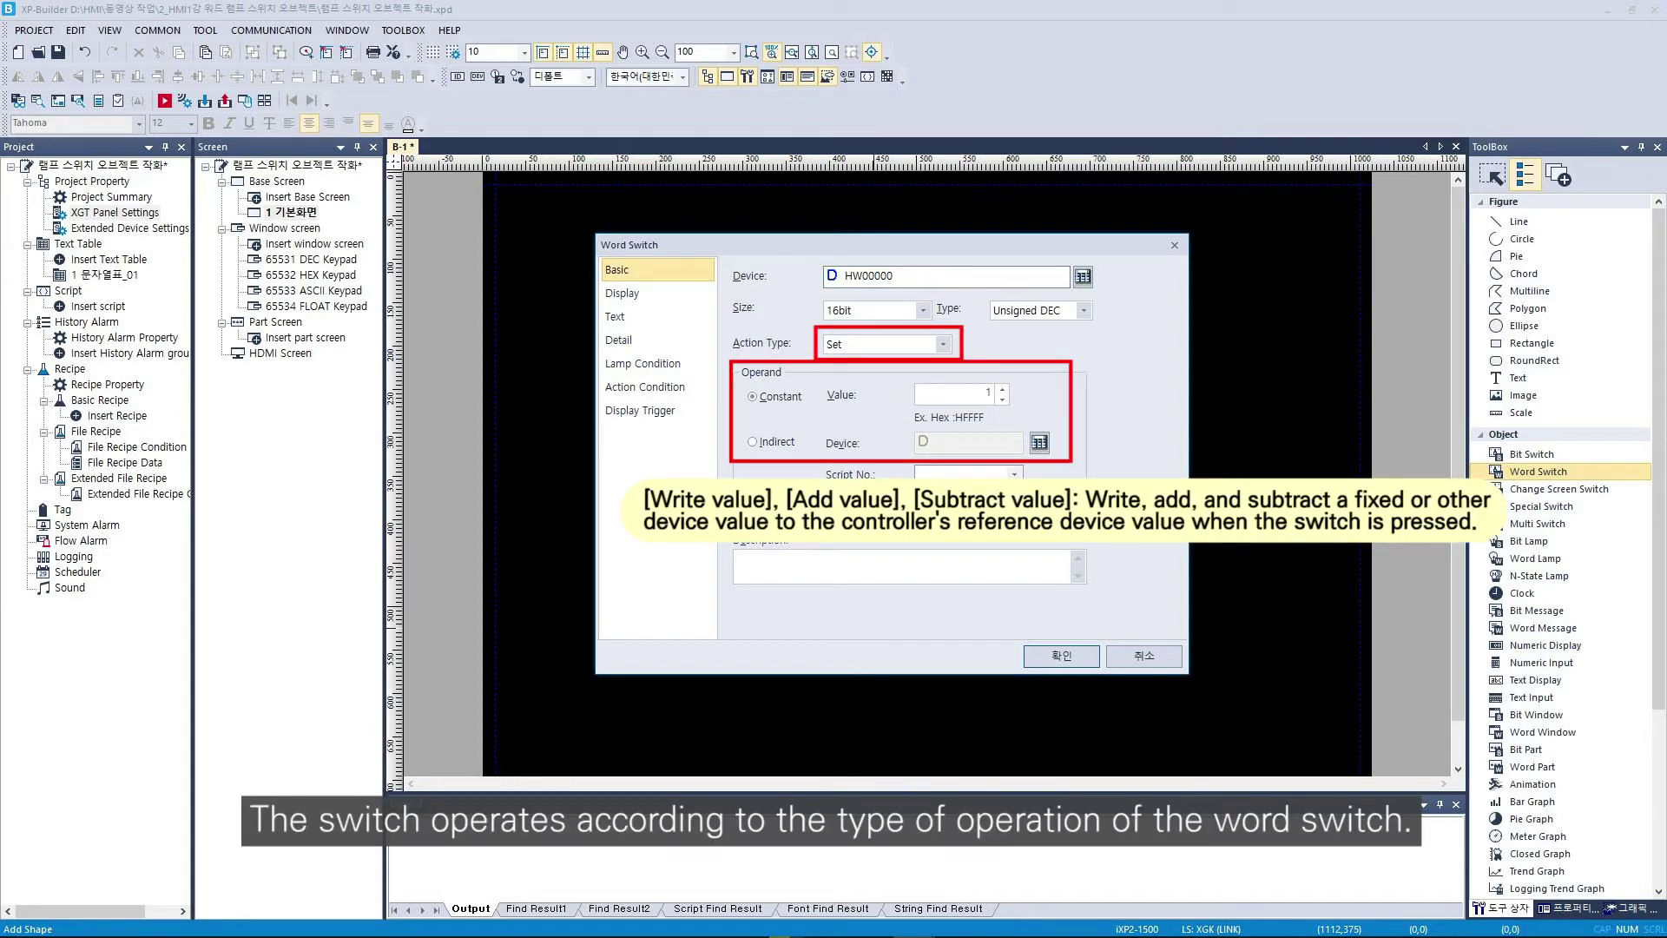
# Try the Add, Sub., Script, Digit Add and Digit Sub. action types for the Word Switch.
pyautogui.scroll(-1, 942, 348)
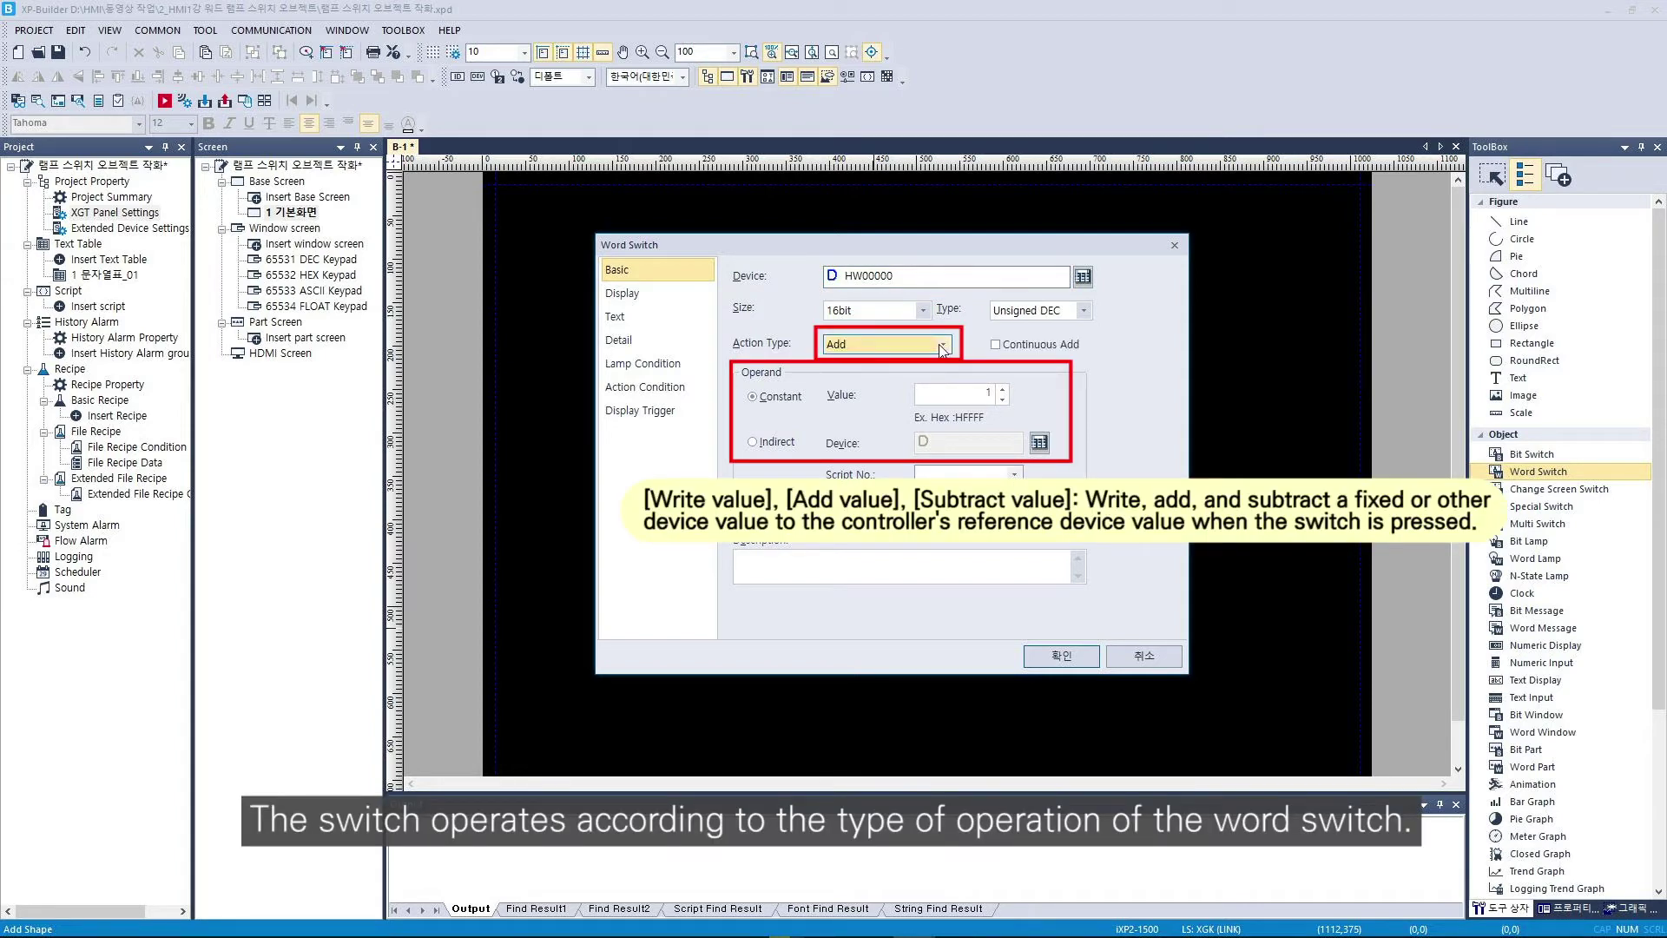
pyautogui.scroll(-1, 942, 349)
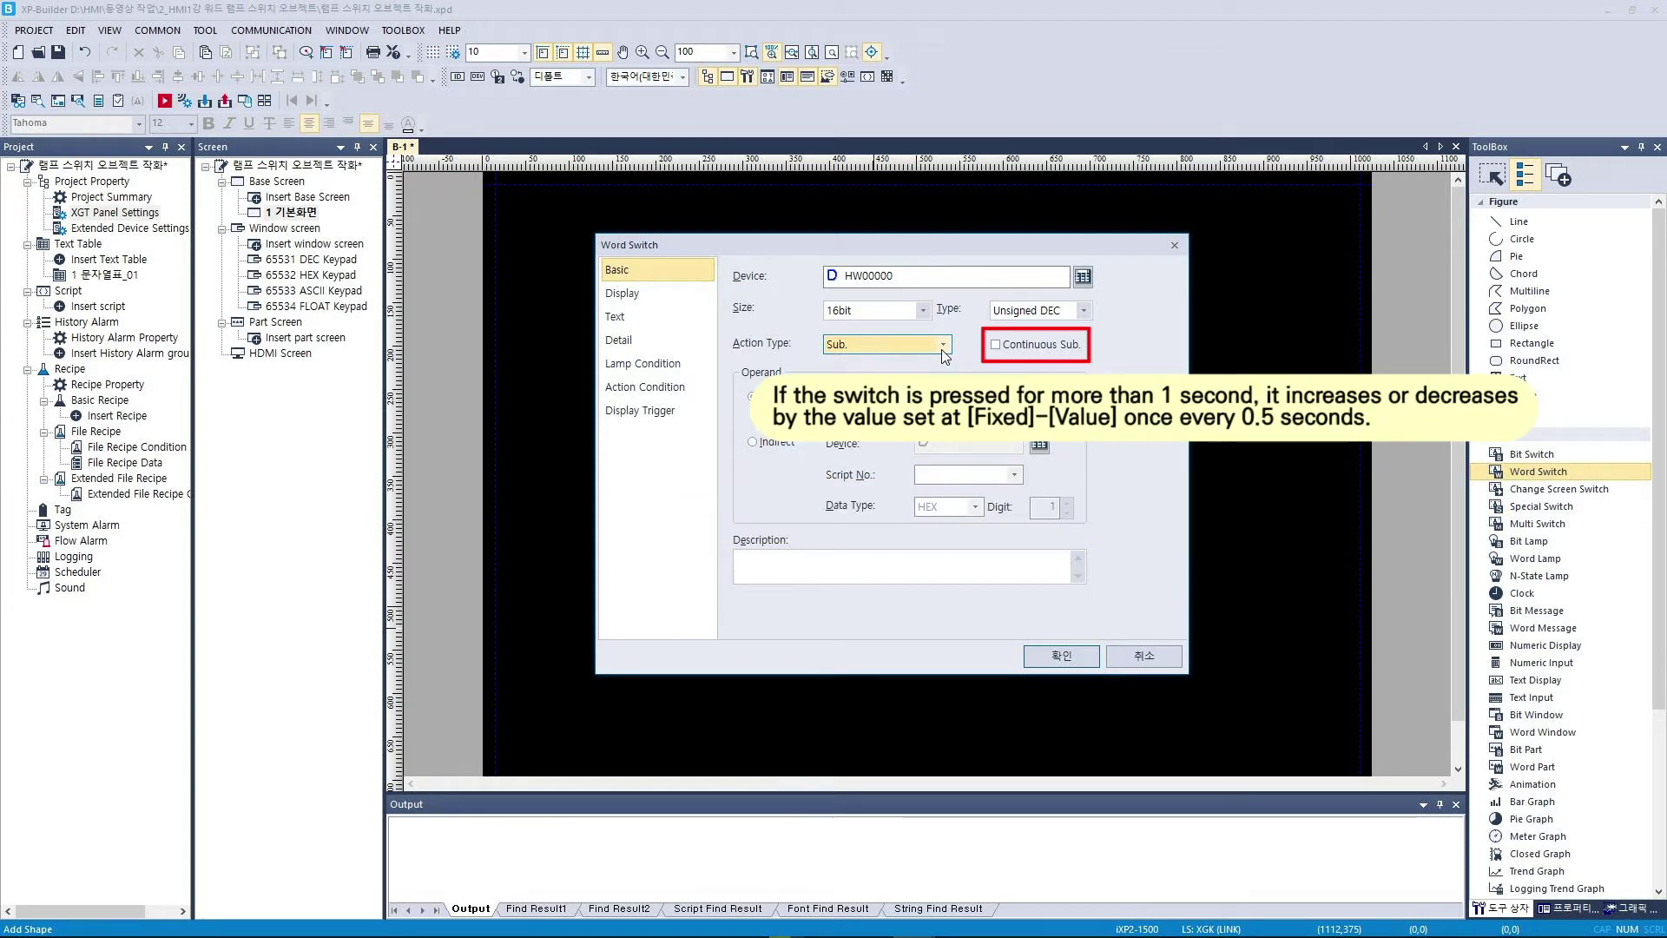
pyautogui.click(941, 345)
pyautogui.click(931, 401)
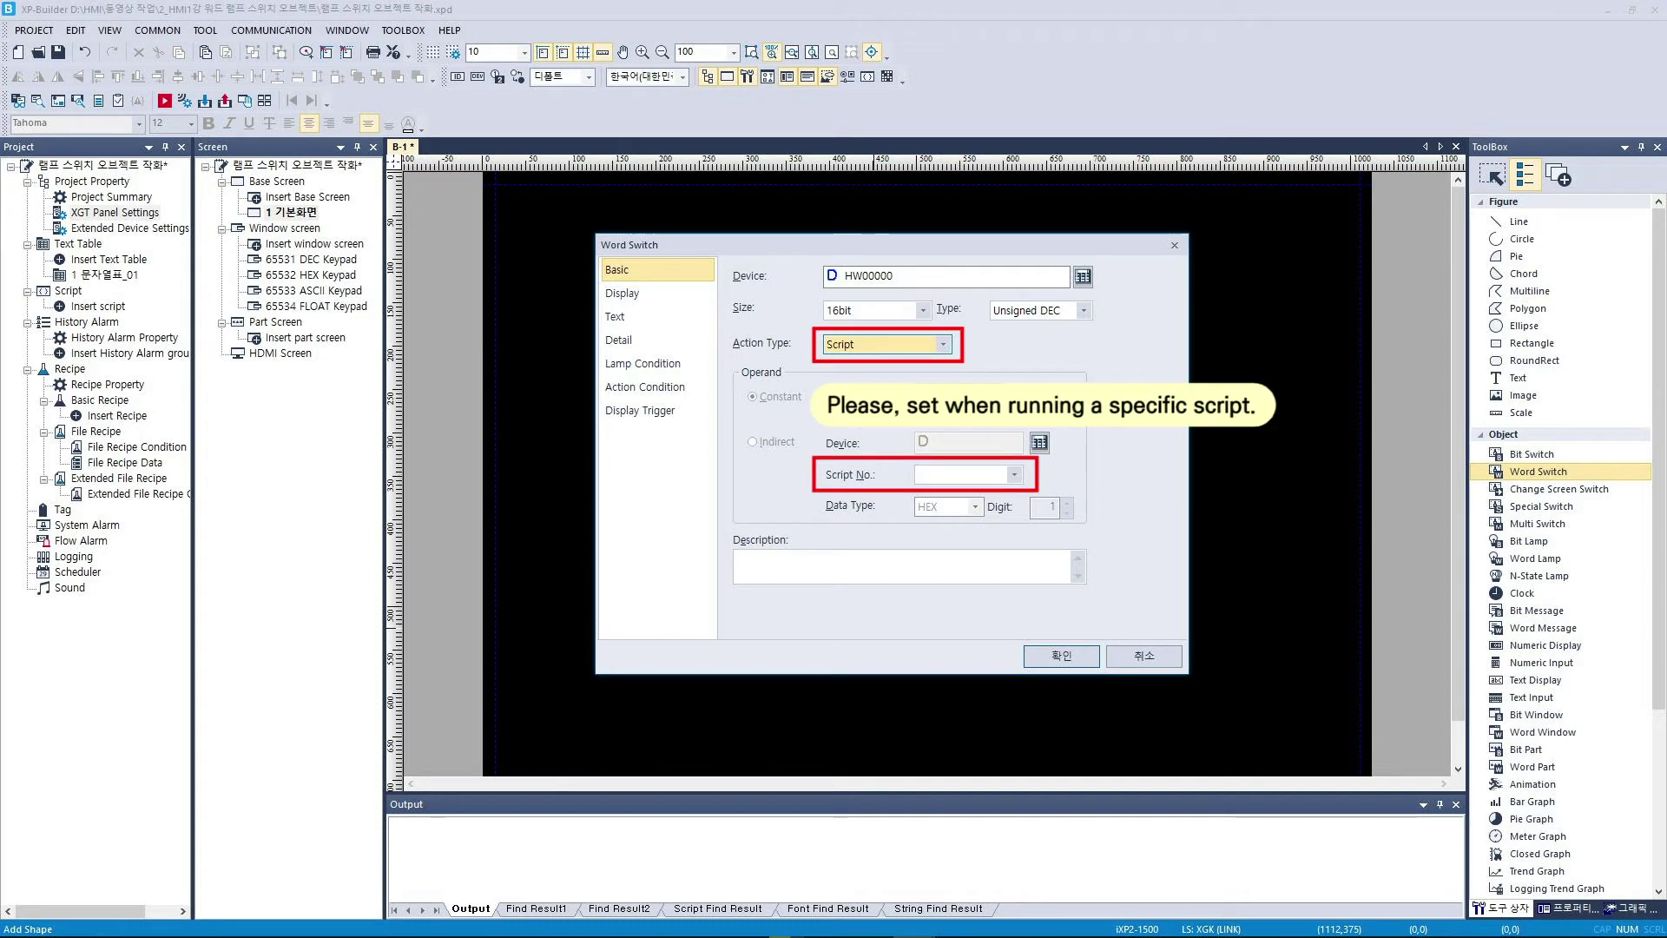
pyautogui.click(942, 345)
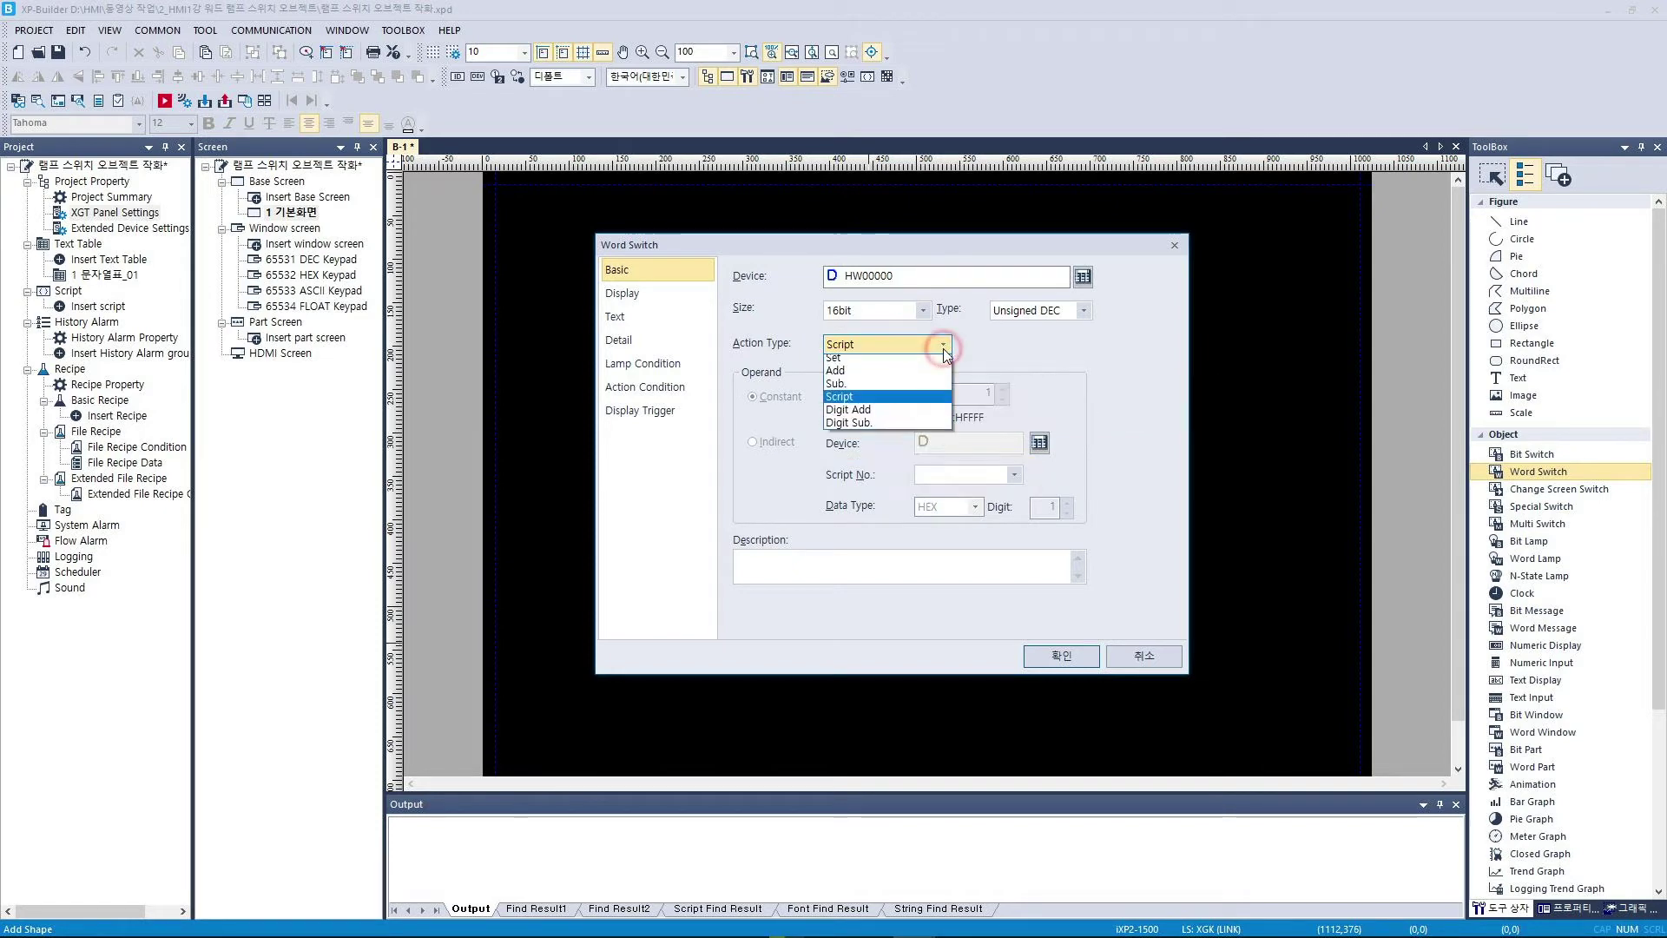
pyautogui.click(938, 414)
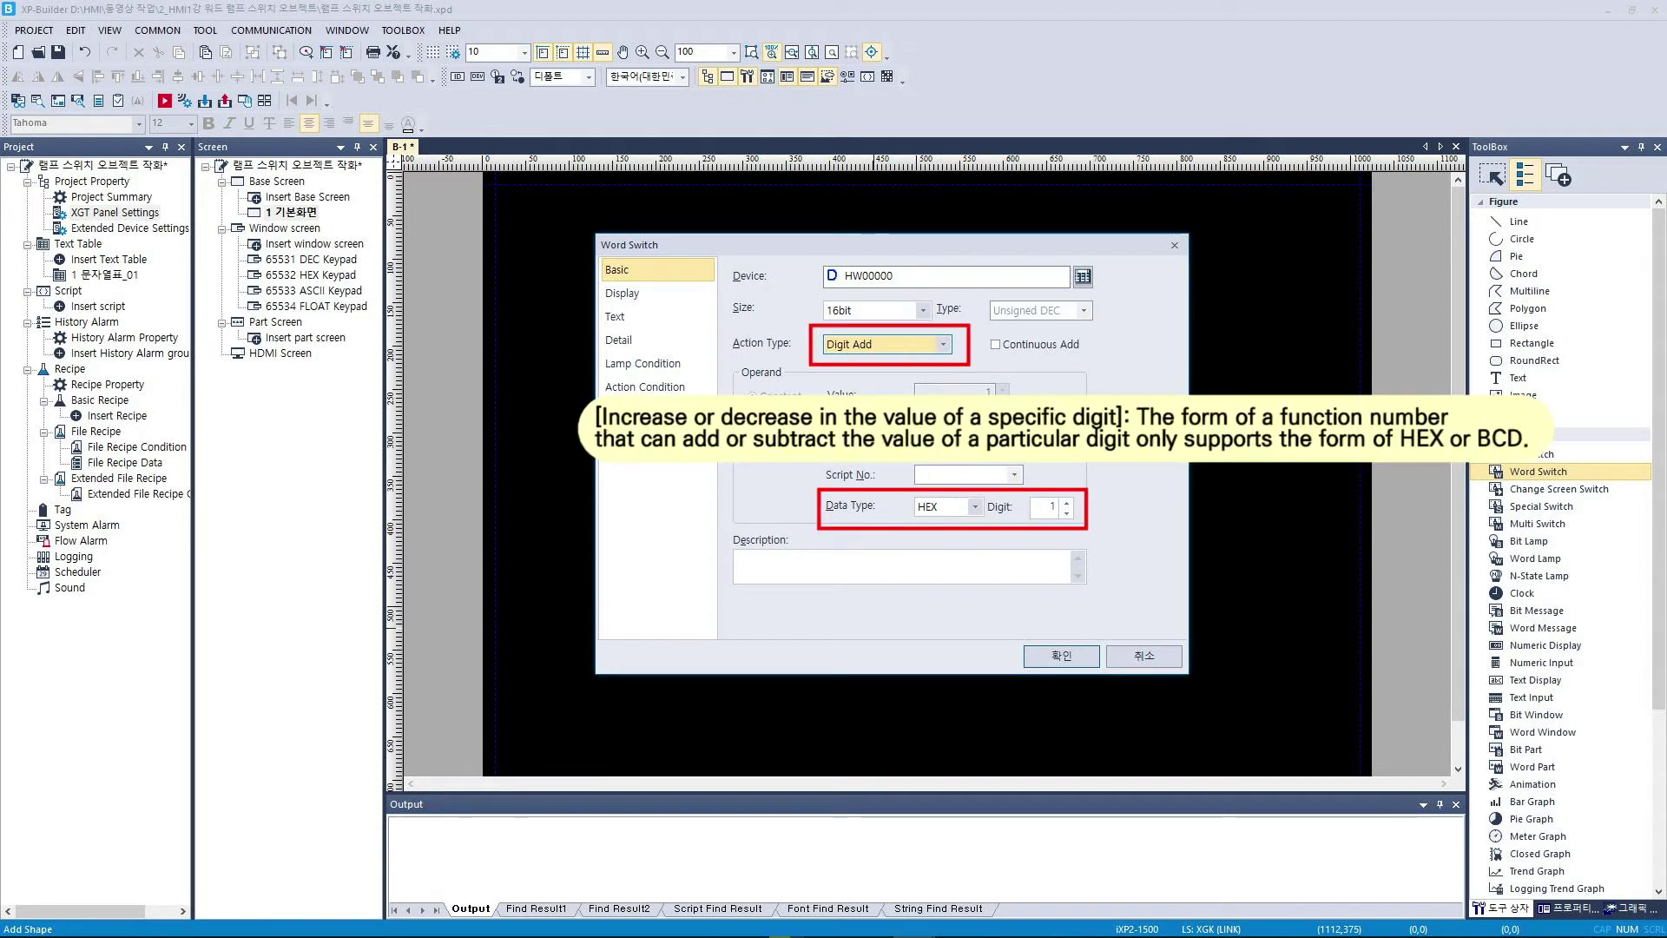
pyautogui.press('Down')
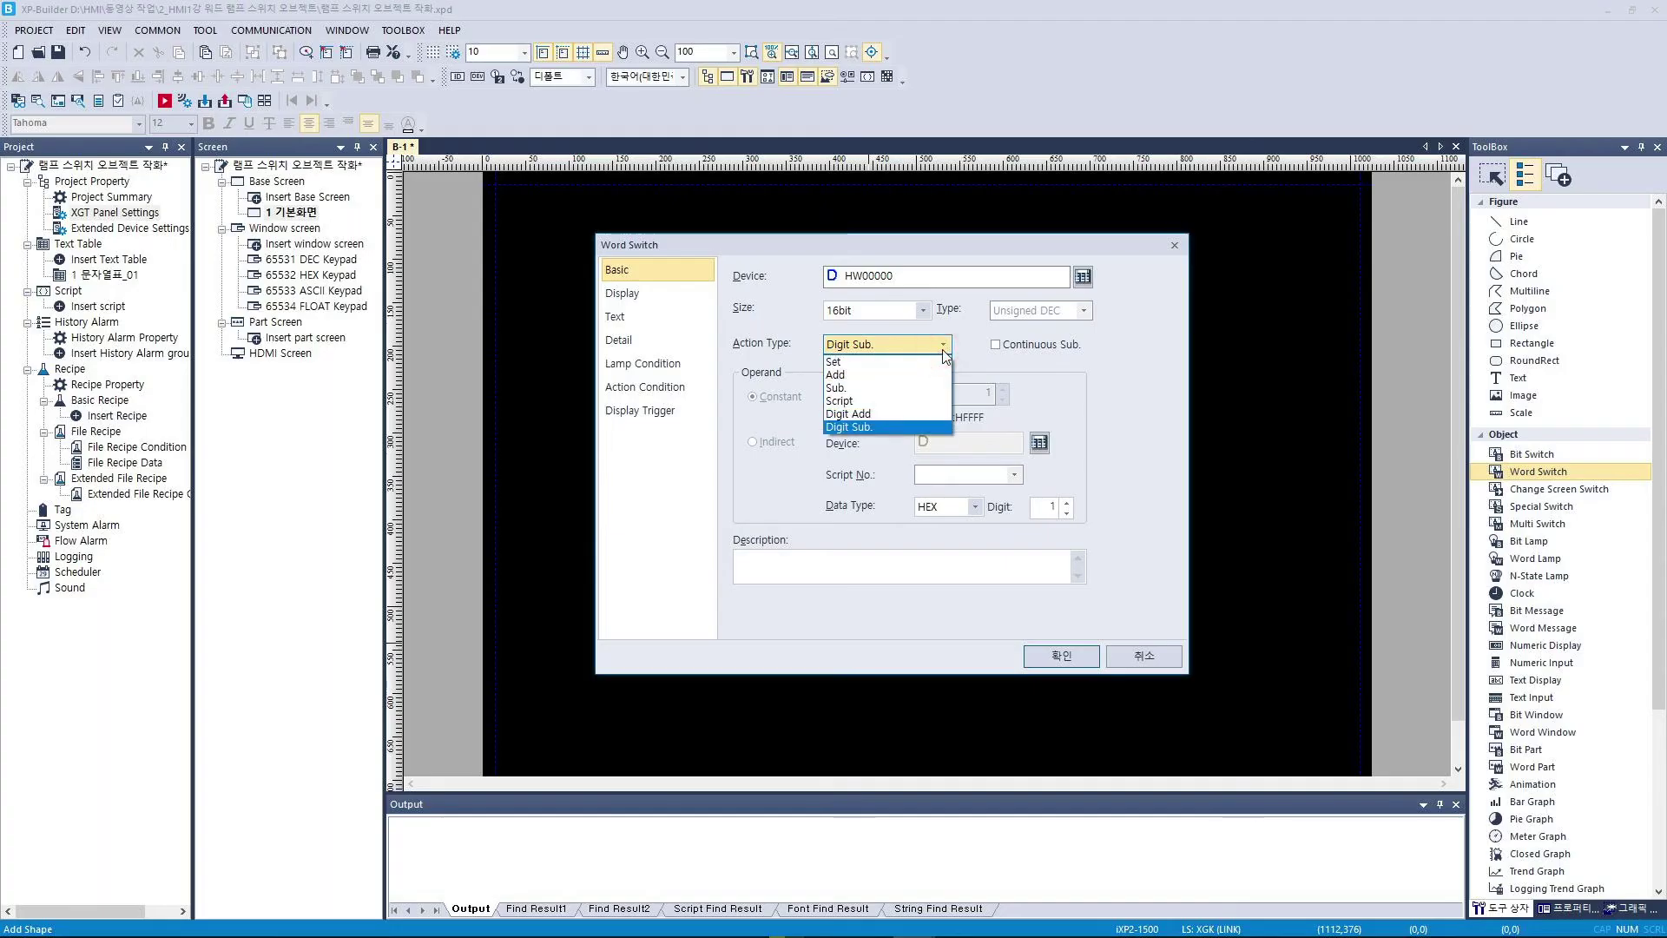
# Set the Word Switch's action type to Sub. and turn off its image reverse option.
pyautogui.click(933, 387)
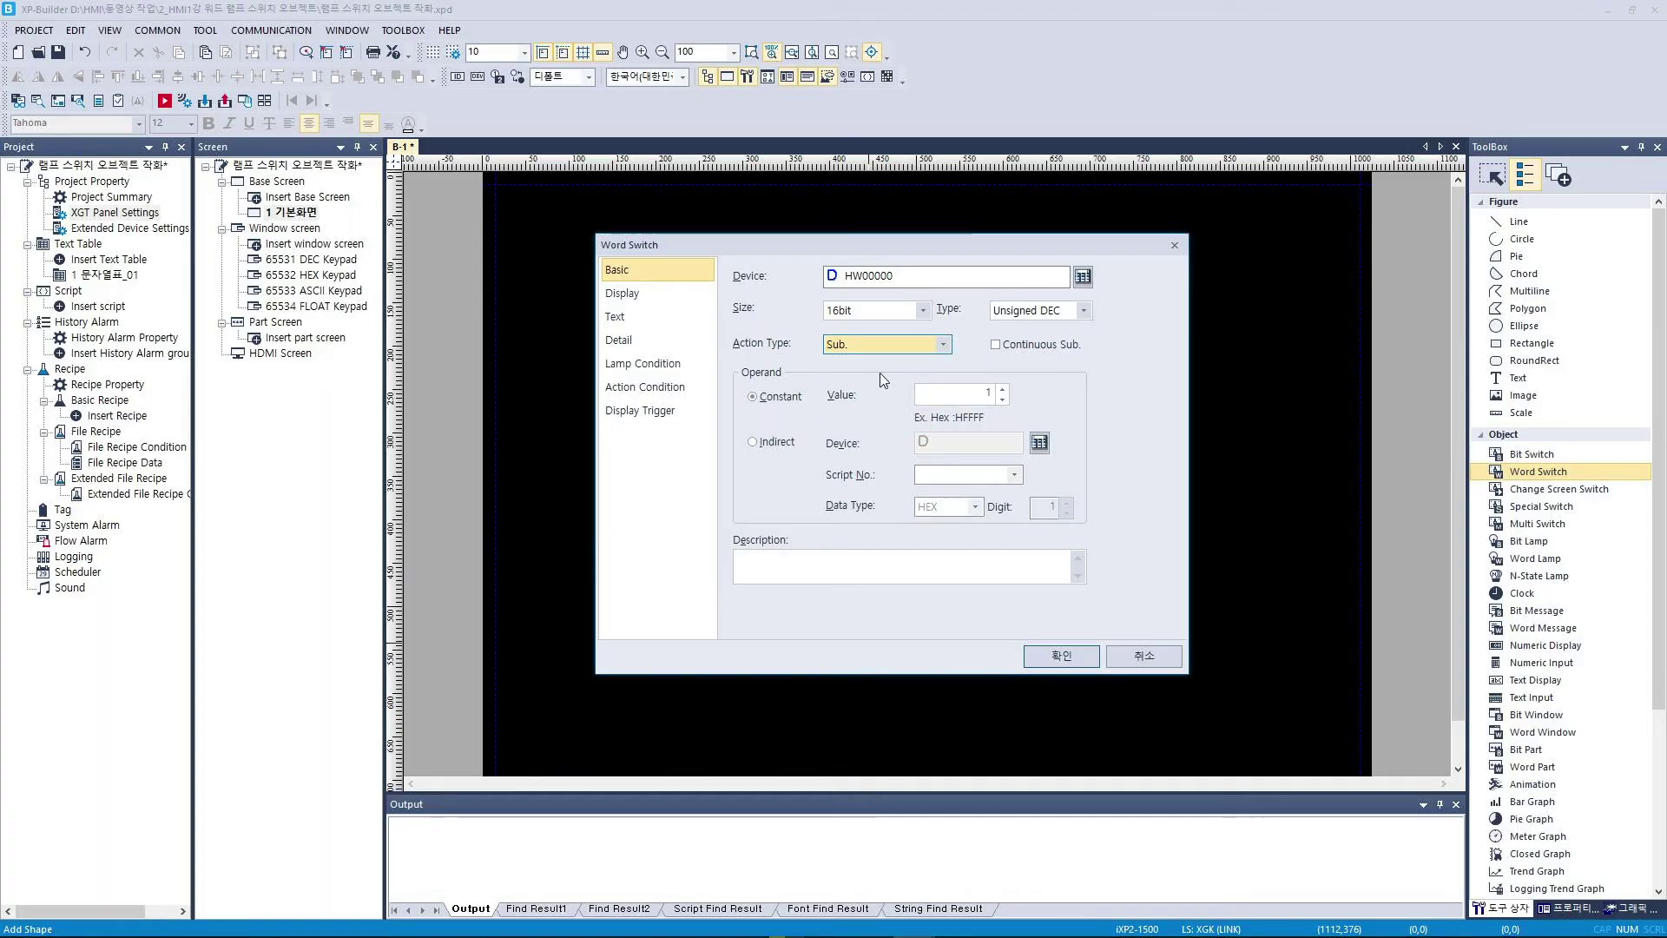
pyautogui.click(691, 293)
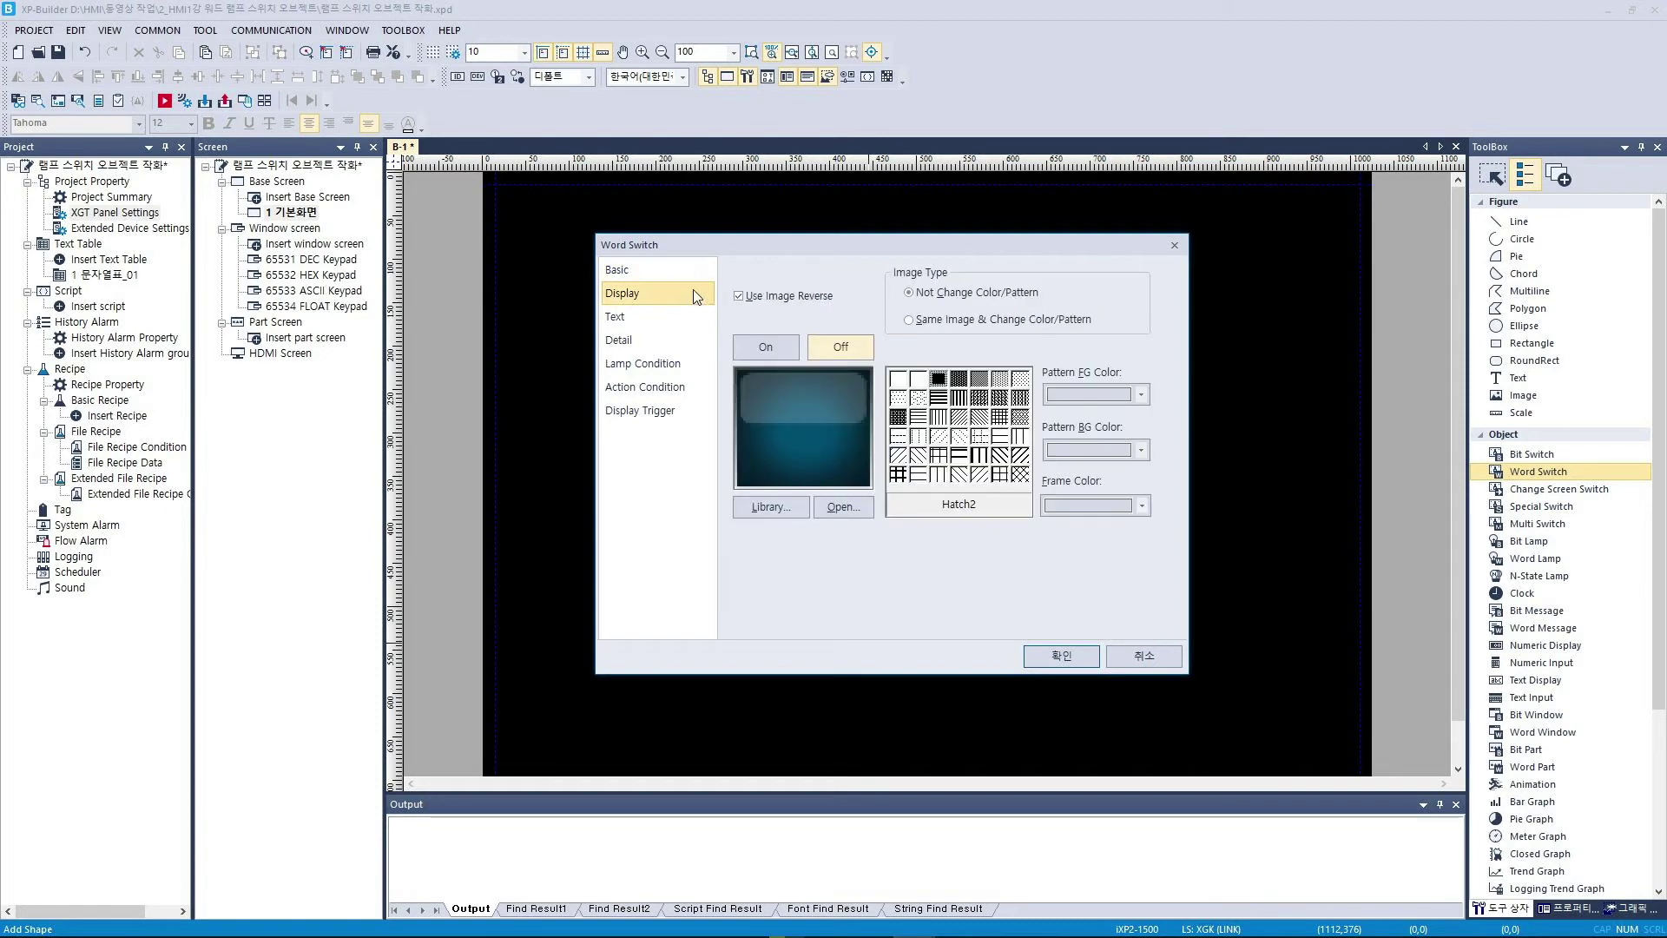
pyautogui.click(739, 296)
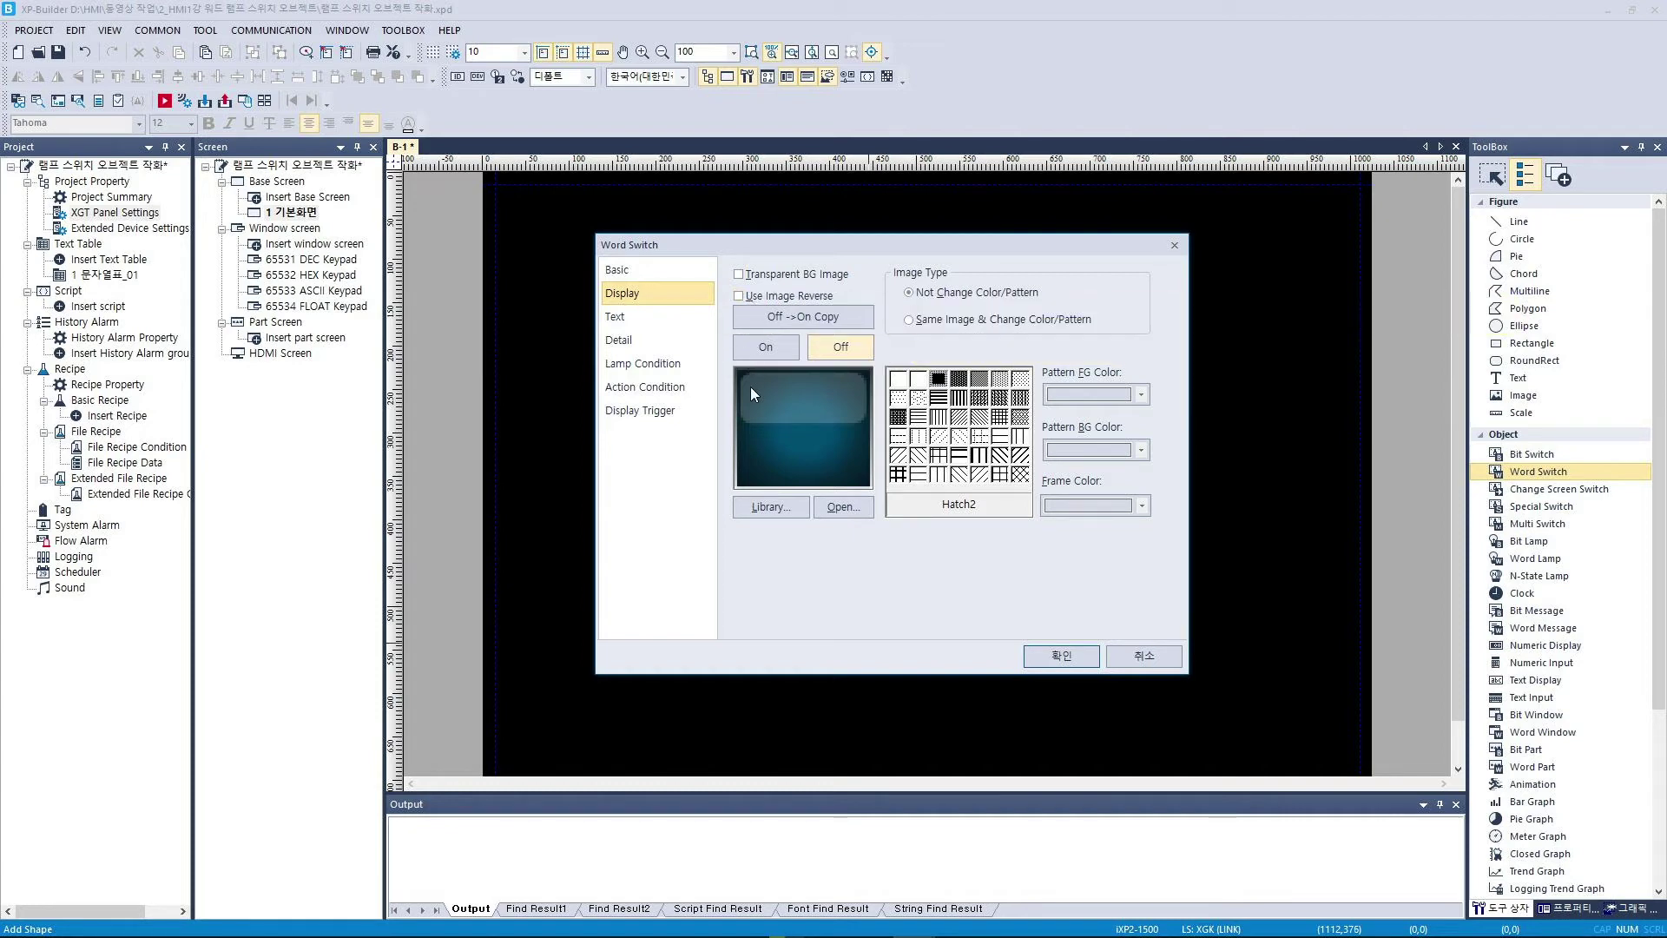
# Assign the image 1.스위치램프_BT2_OFF from the user library 2.SWITCH as the switch's Off image.
pyautogui.click(779, 508)
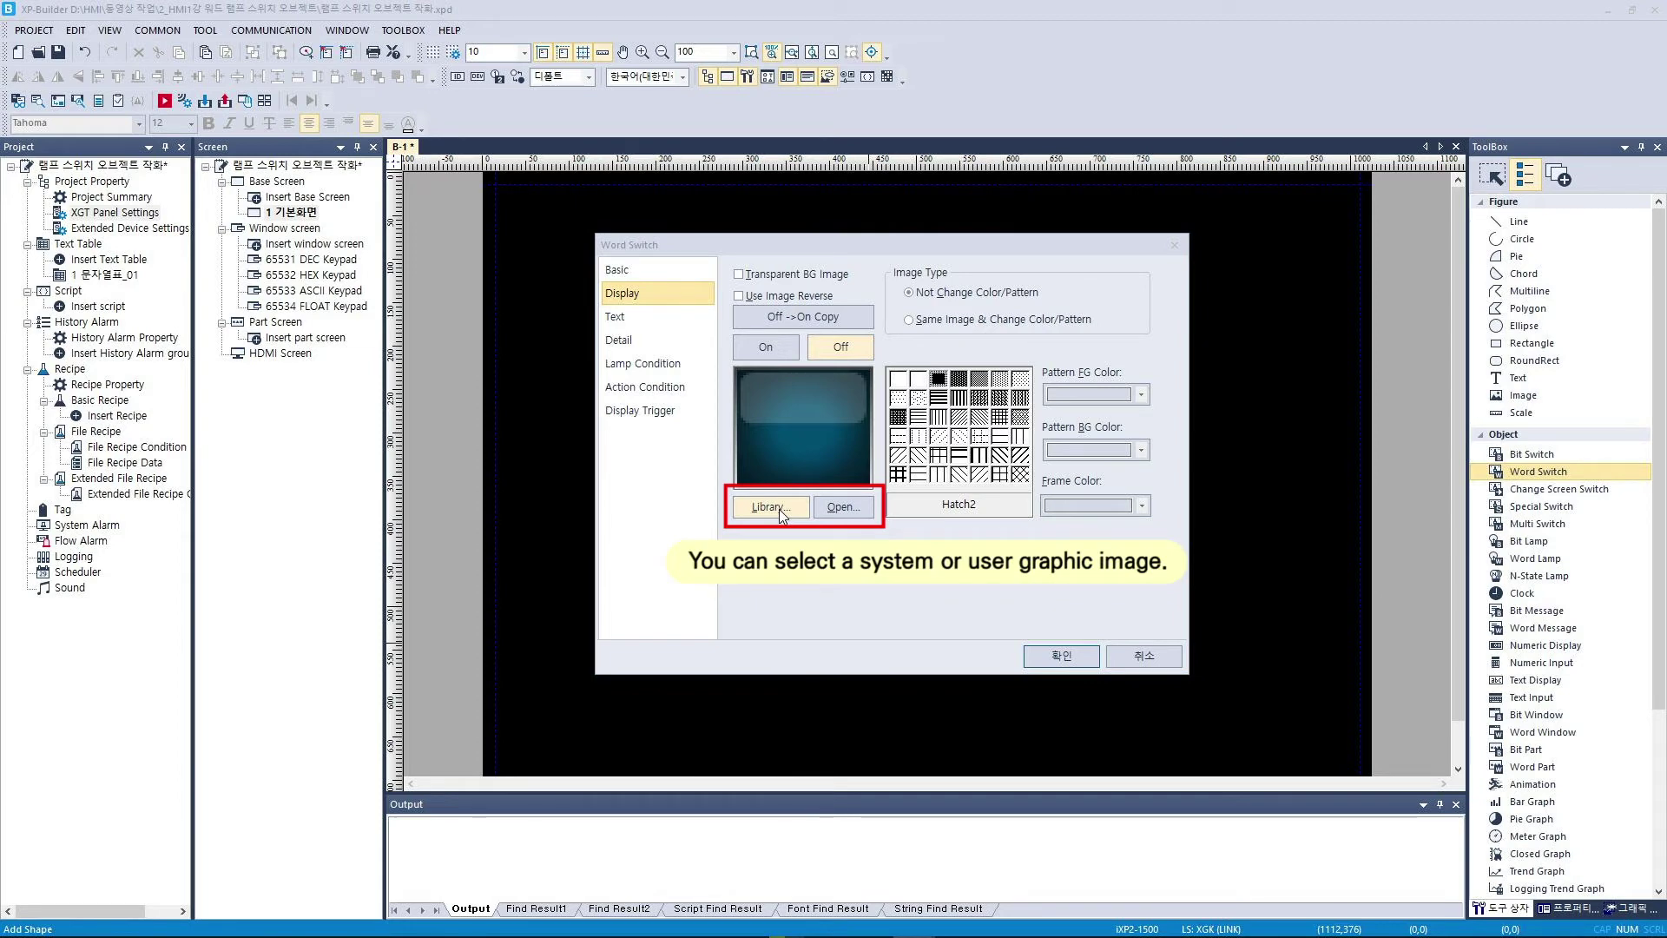
pyautogui.click(778, 509)
pyautogui.click(711, 293)
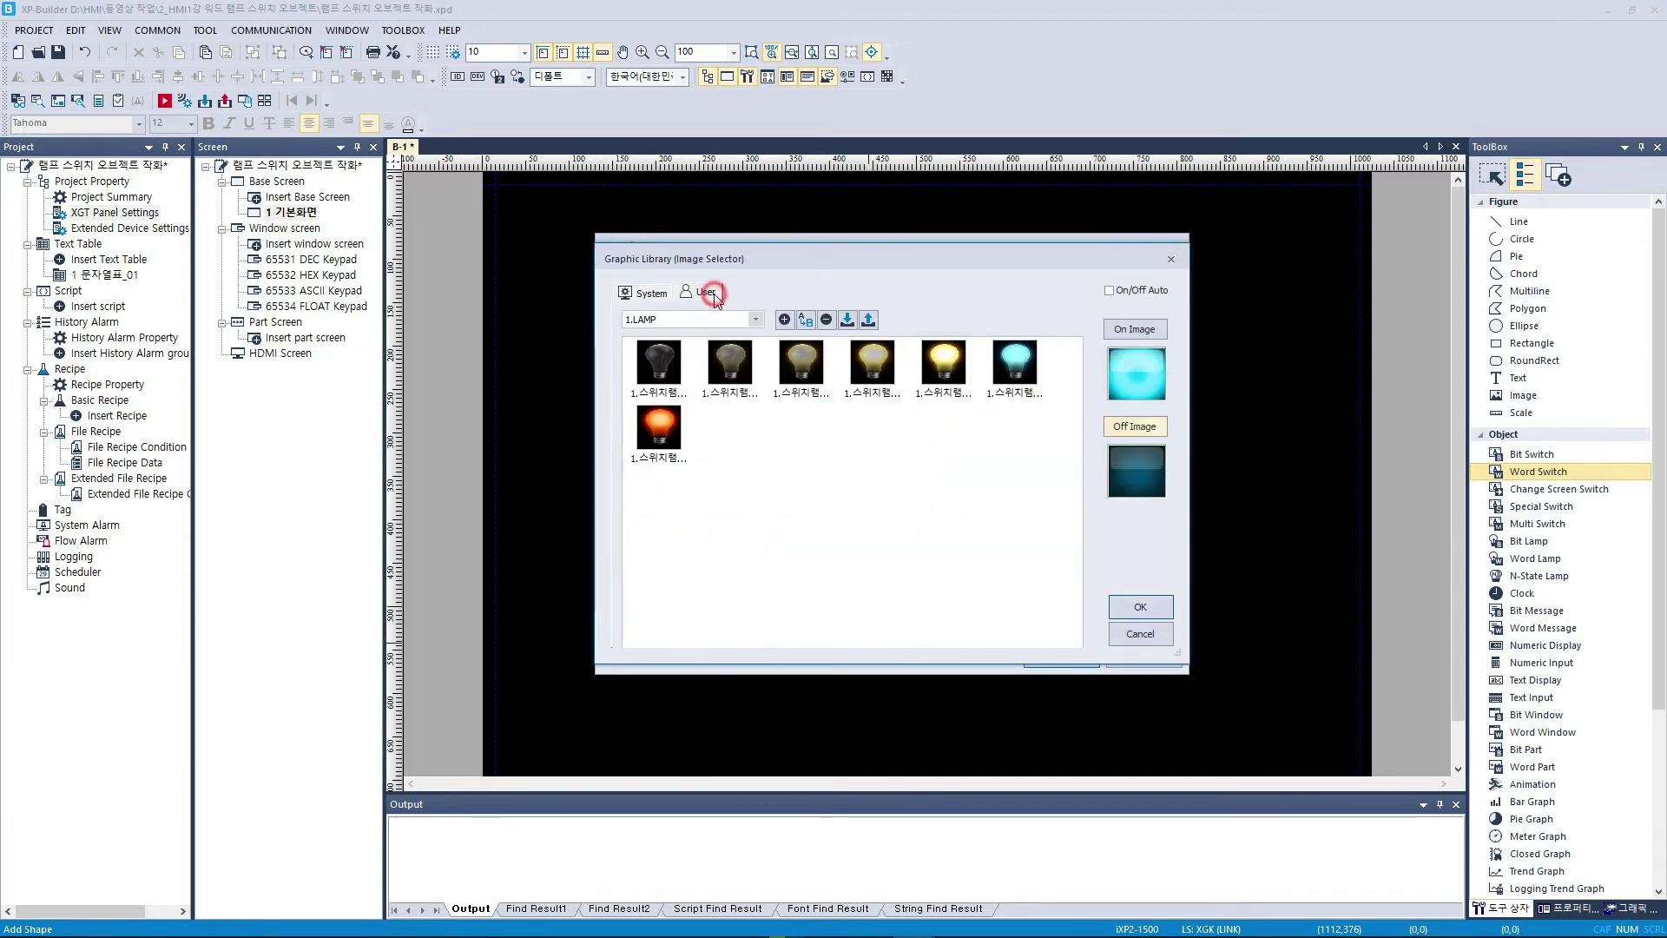
pyautogui.click(713, 320)
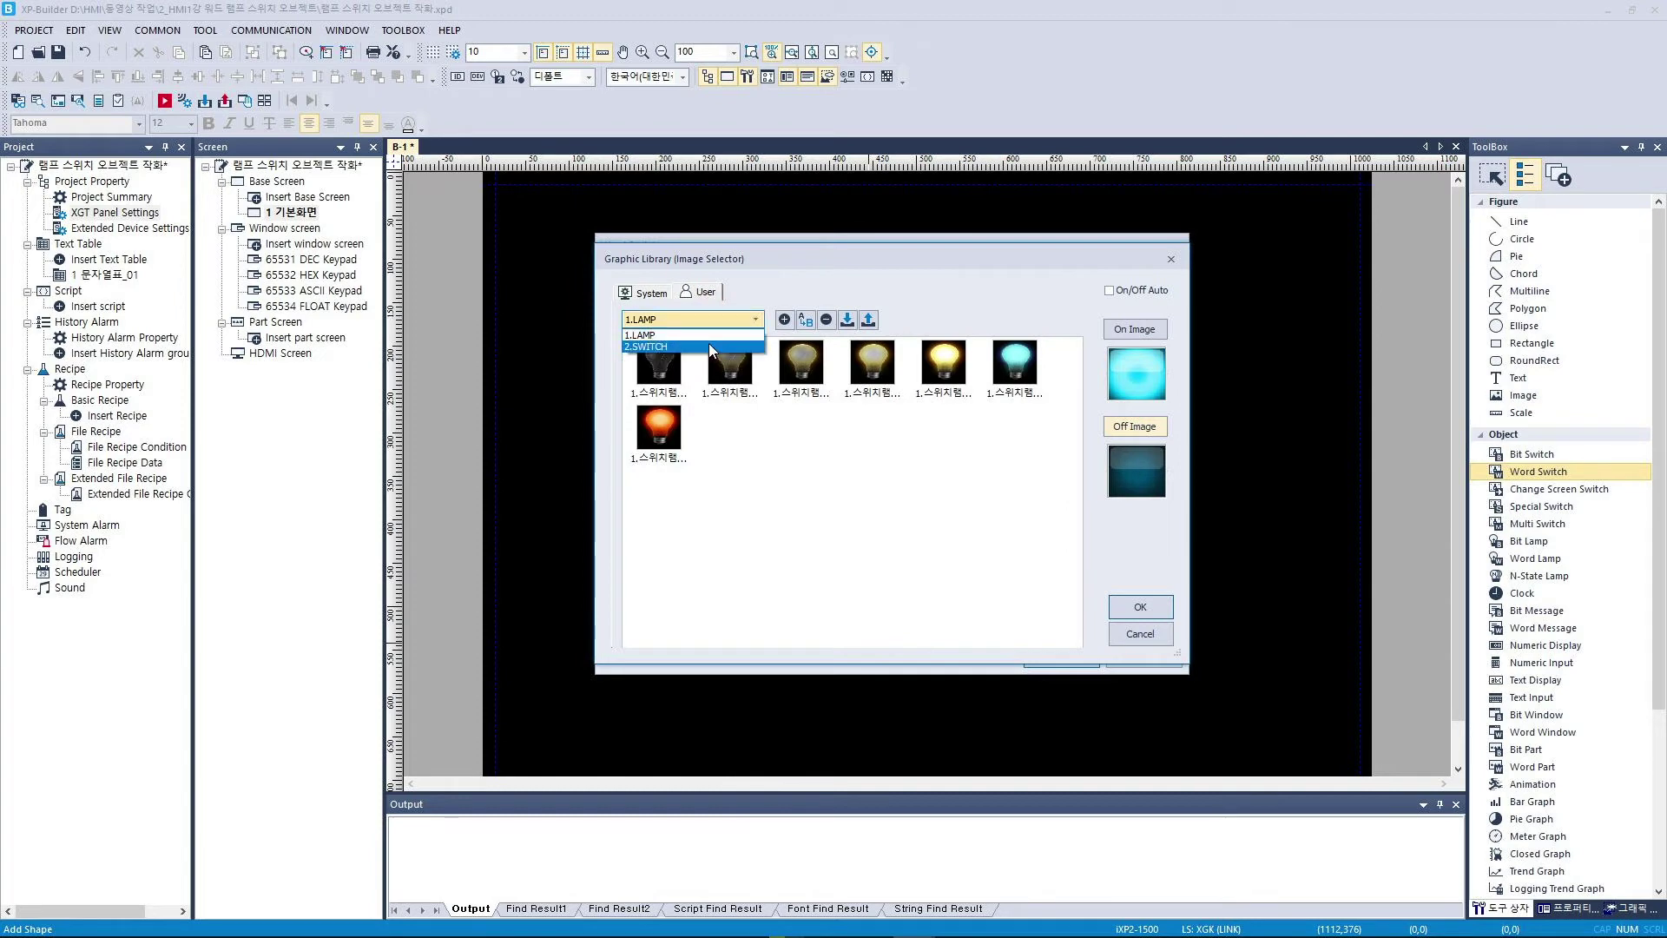
pyautogui.click(715, 345)
pyautogui.click(800, 363)
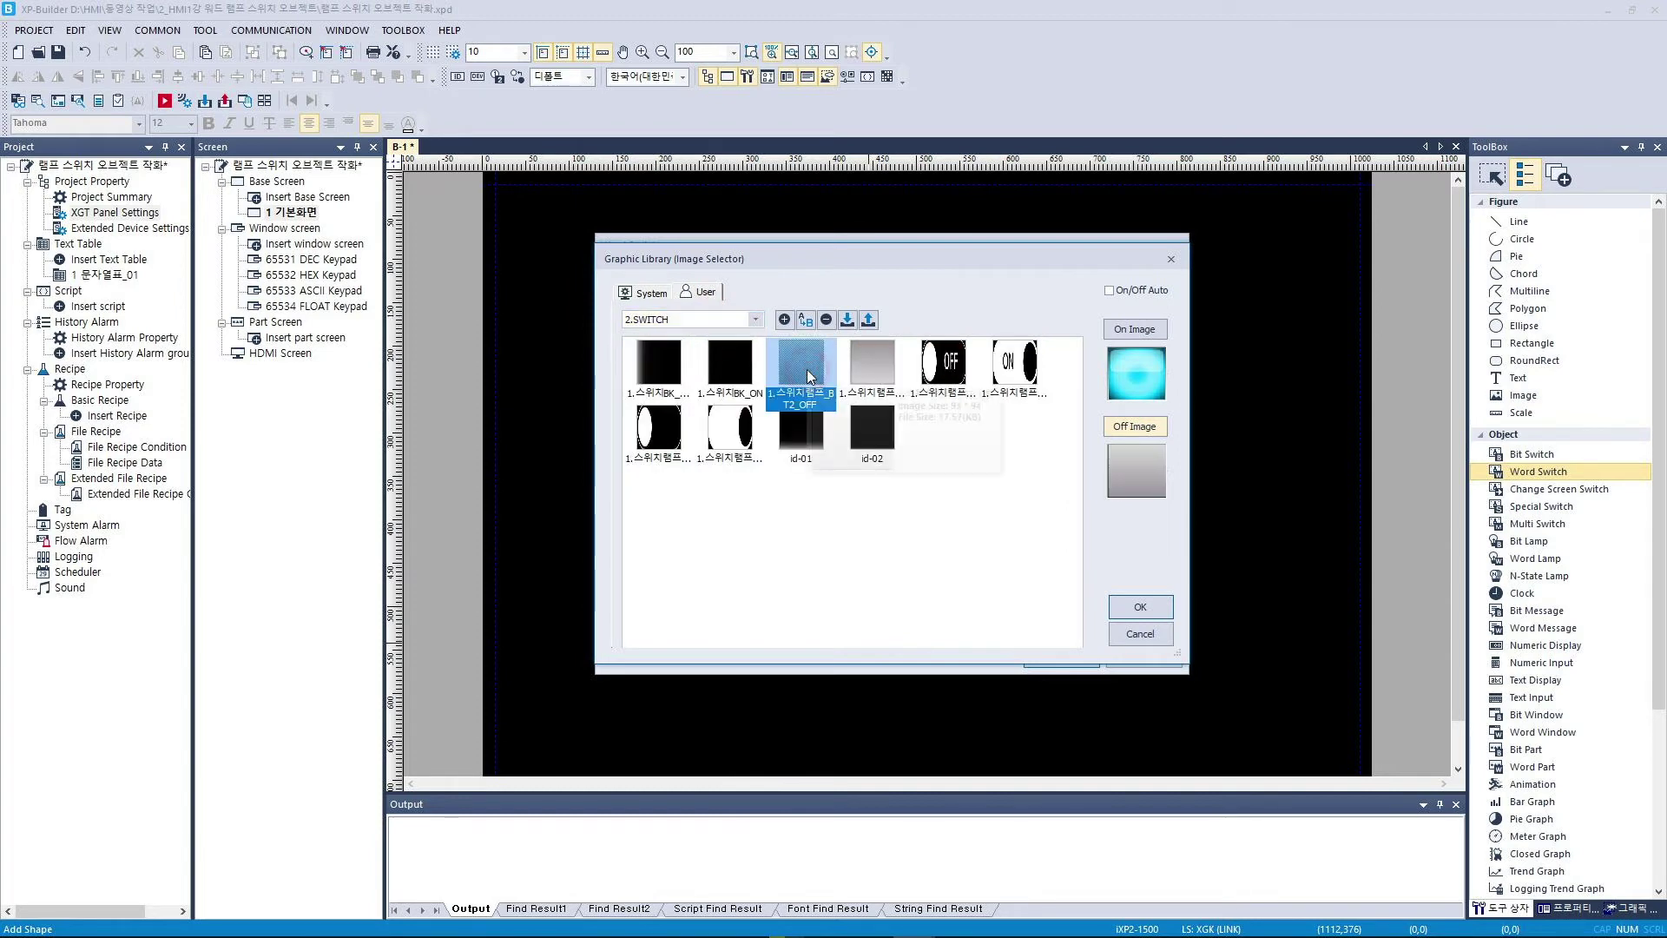
# Assign the user library image 1.스위치램프_BT2_ON as the switch's On image and accept the image selection.
pyautogui.click(1142, 328)
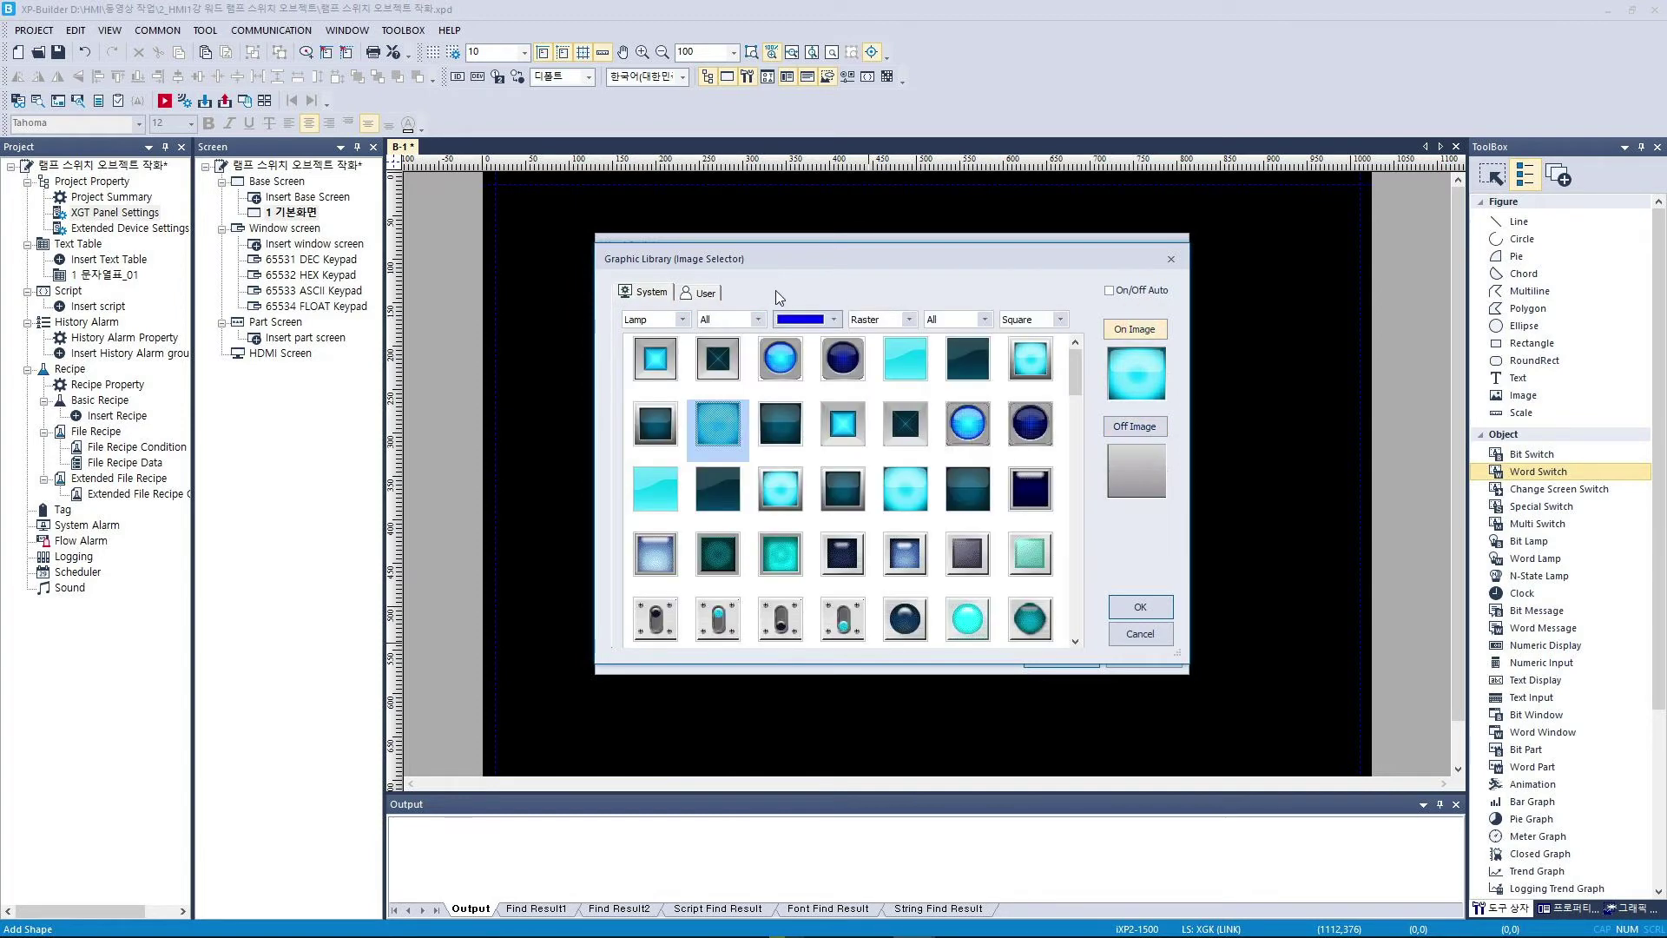
pyautogui.click(700, 292)
pyautogui.click(873, 364)
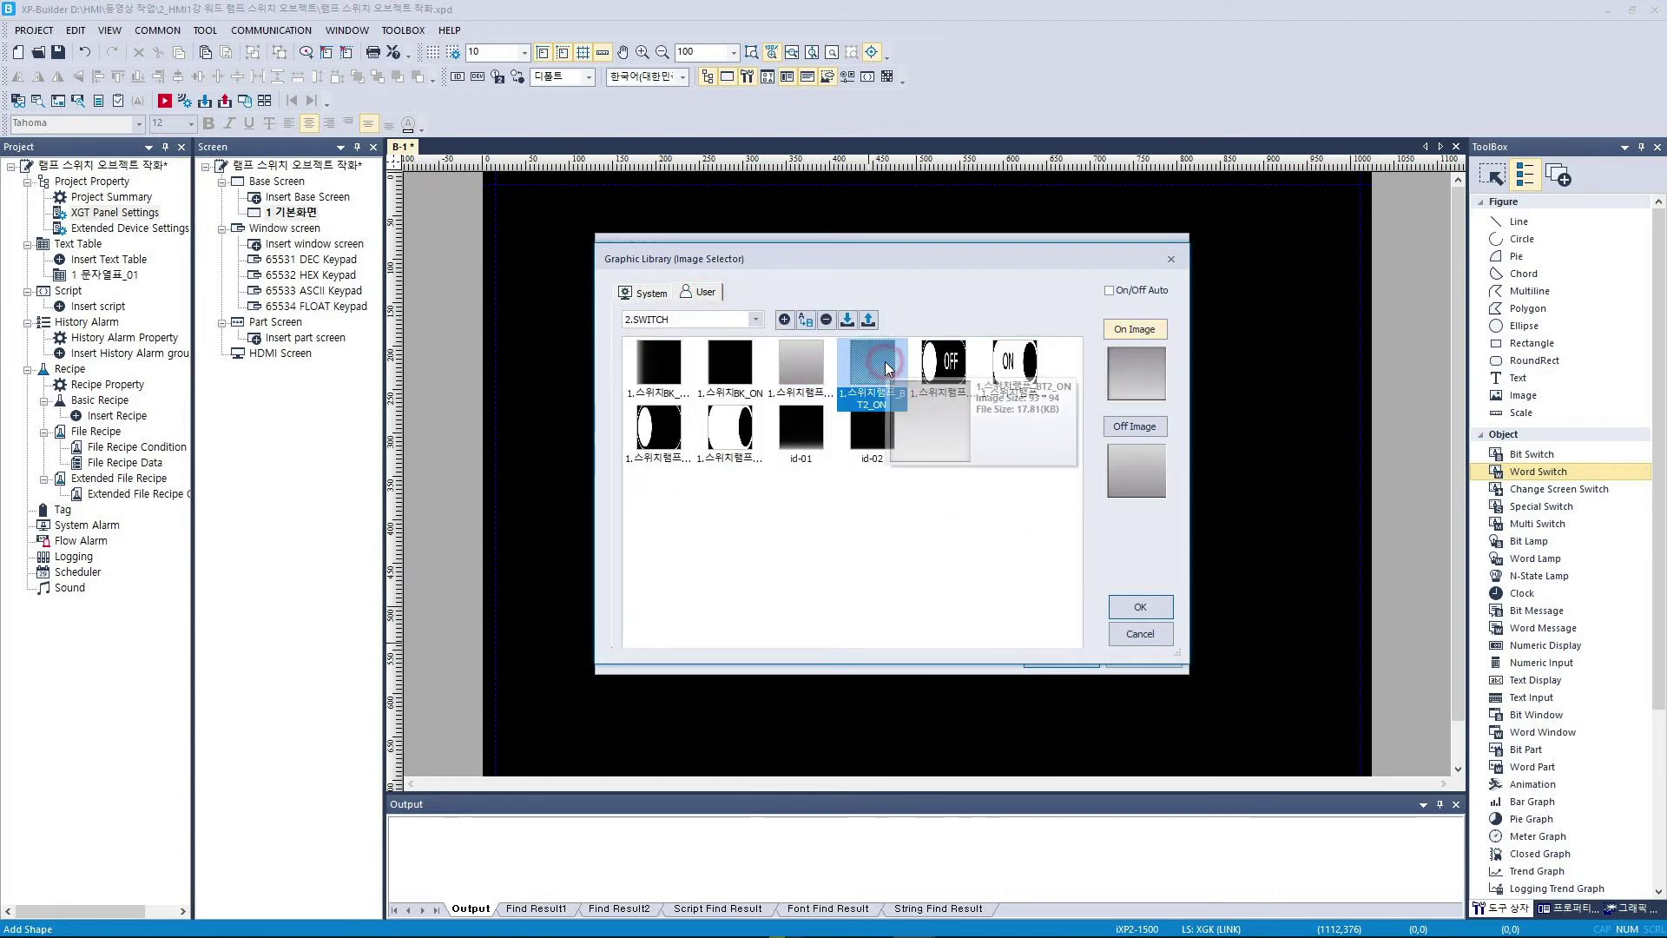
pyautogui.click(1142, 605)
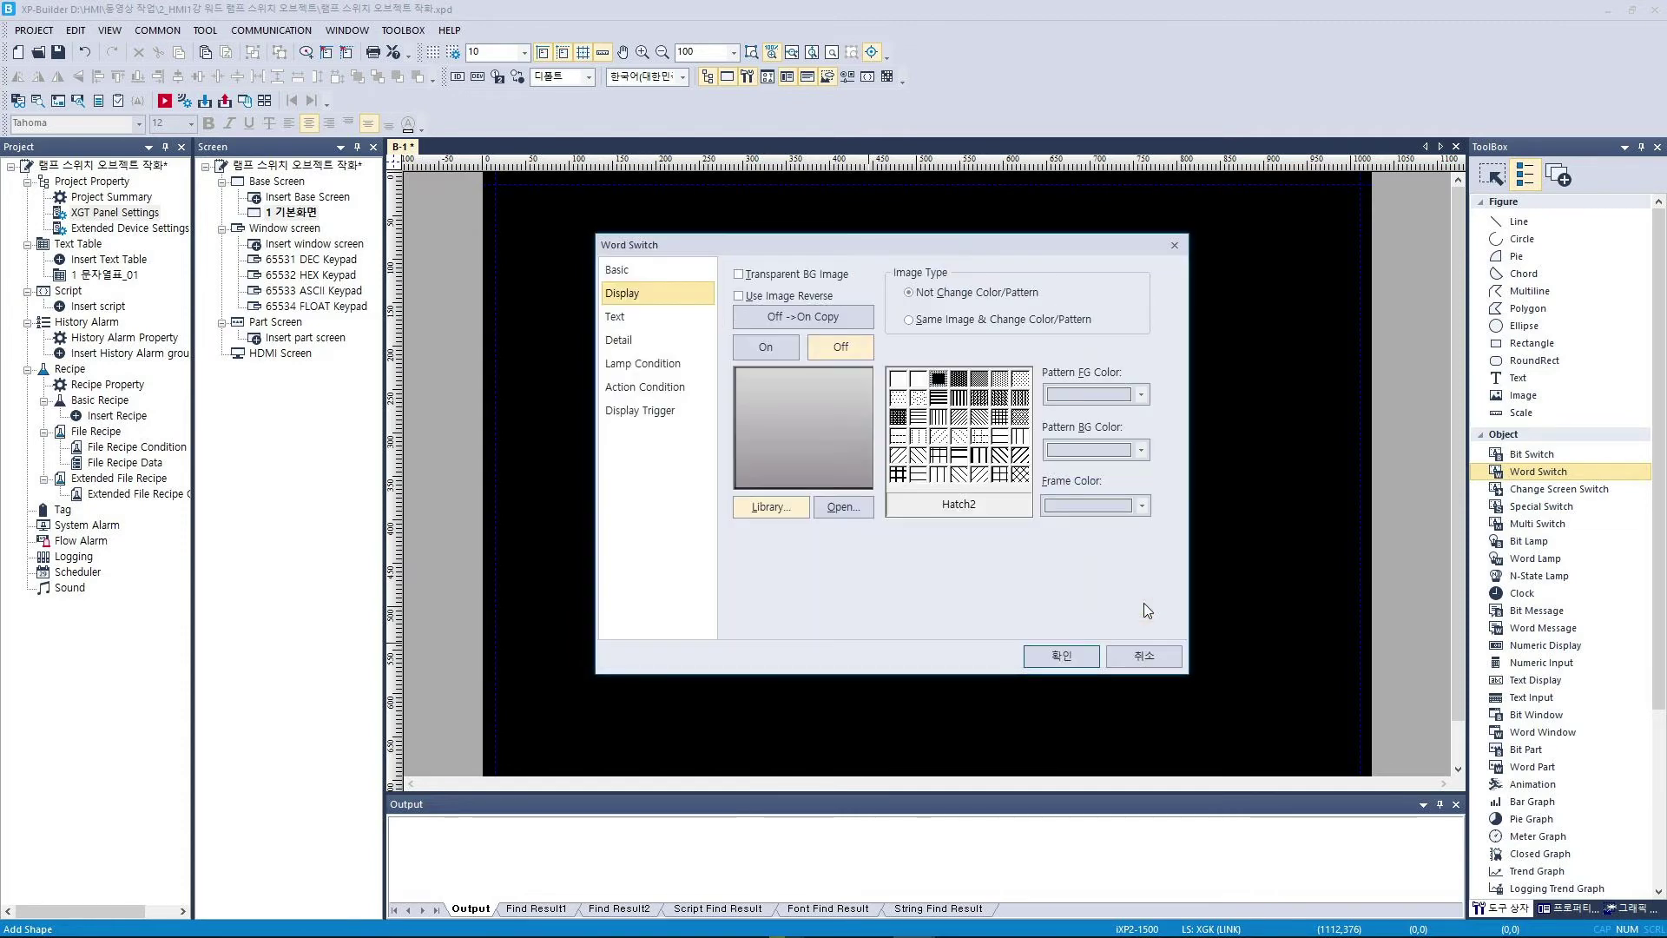
# Enable the switch caption and set the On text to "-" in Arial at size 60.
pyautogui.click(661, 321)
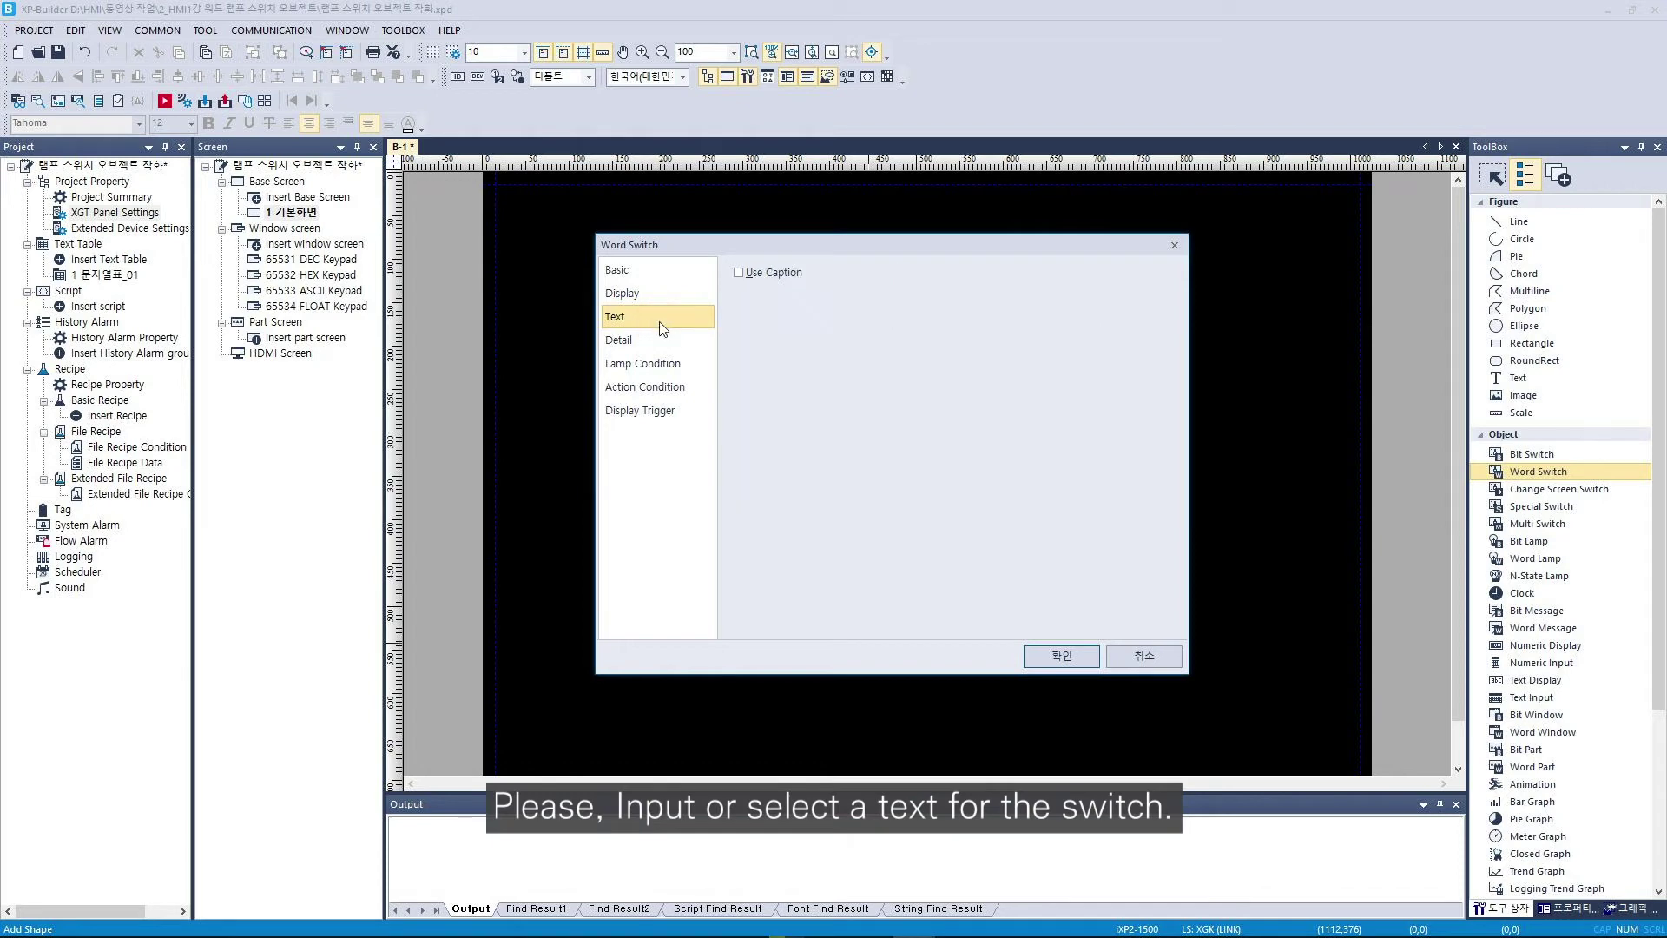
pyautogui.click(762, 273)
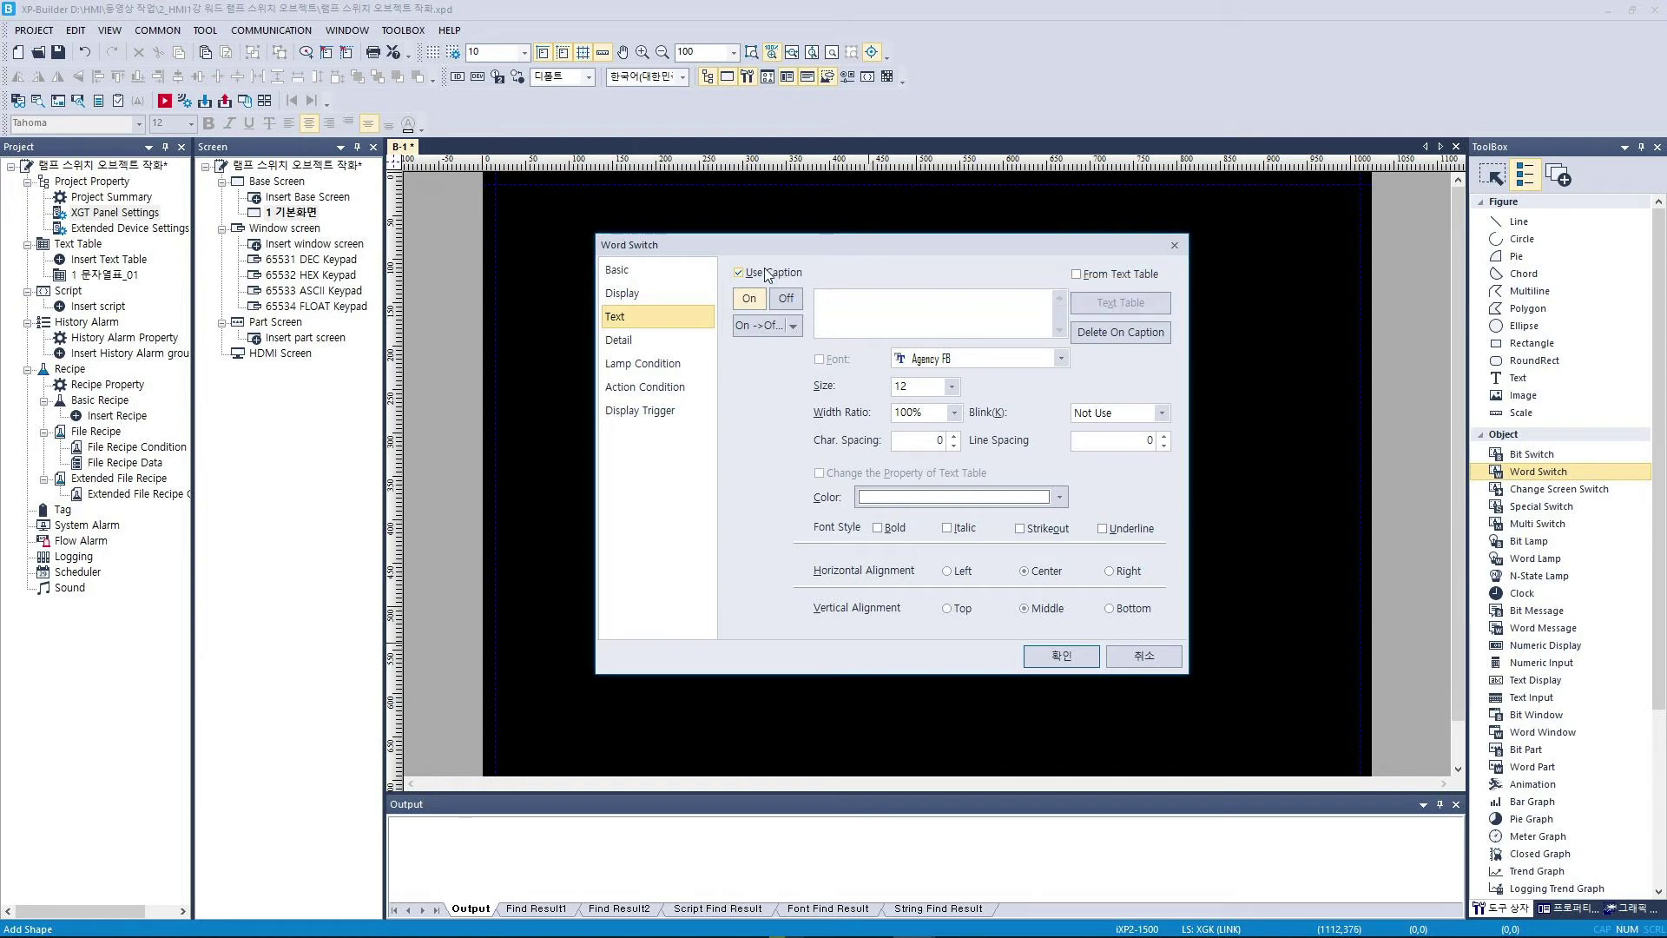
pyautogui.click(832, 303)
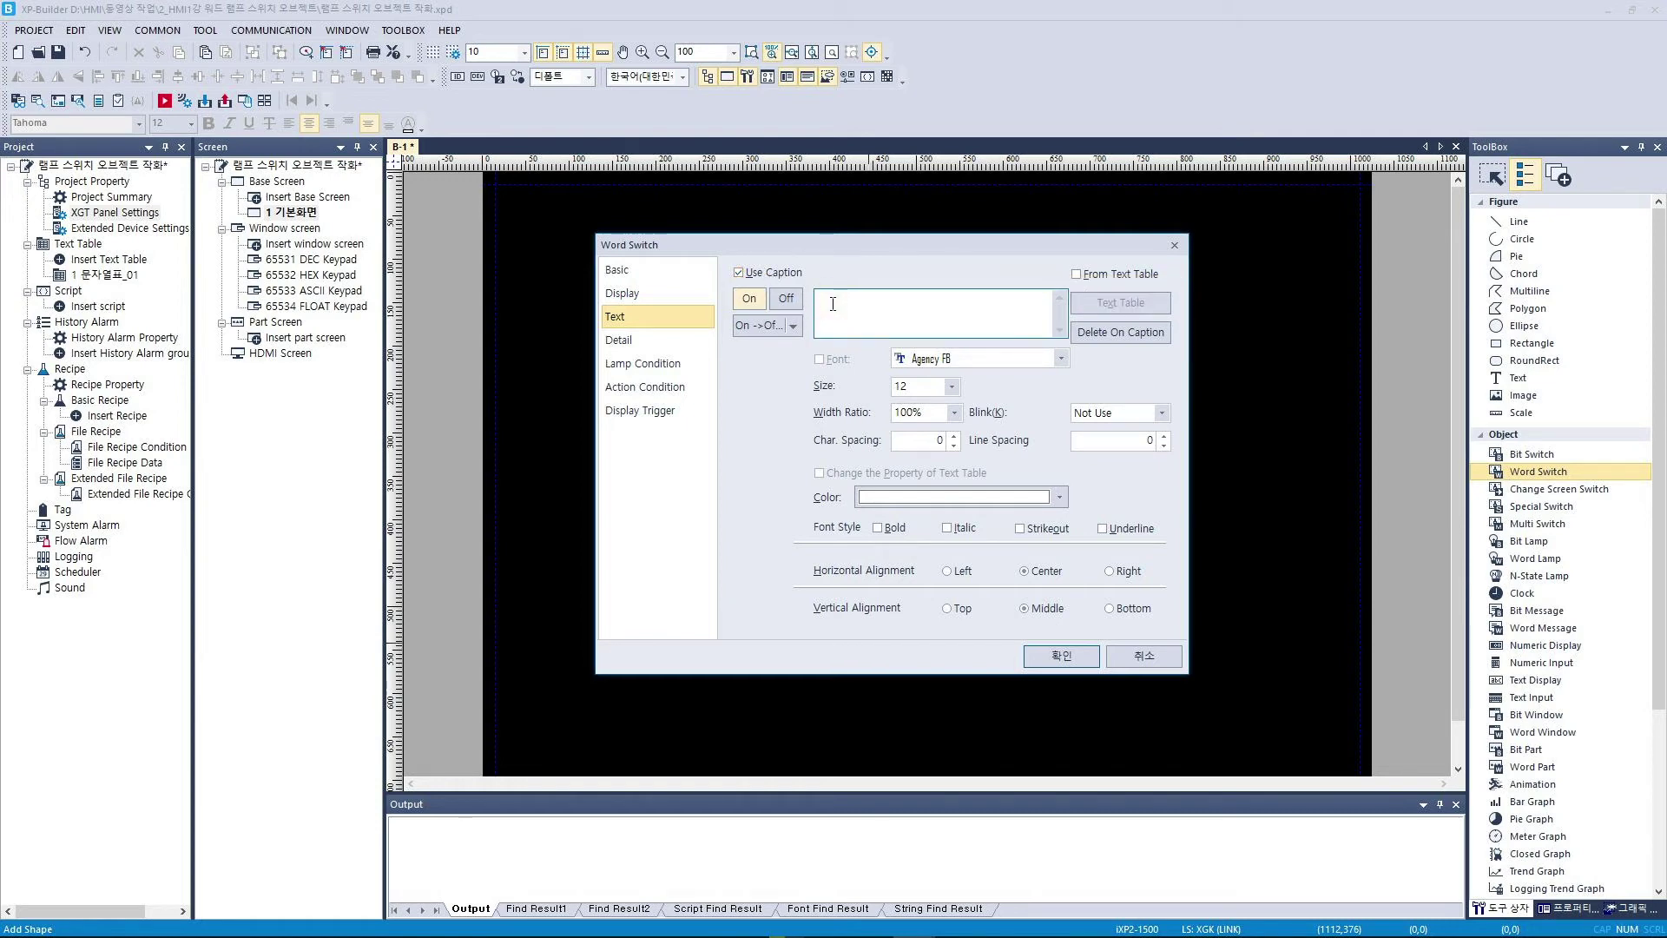
pyautogui.click(945, 357)
pyautogui.click(946, 410)
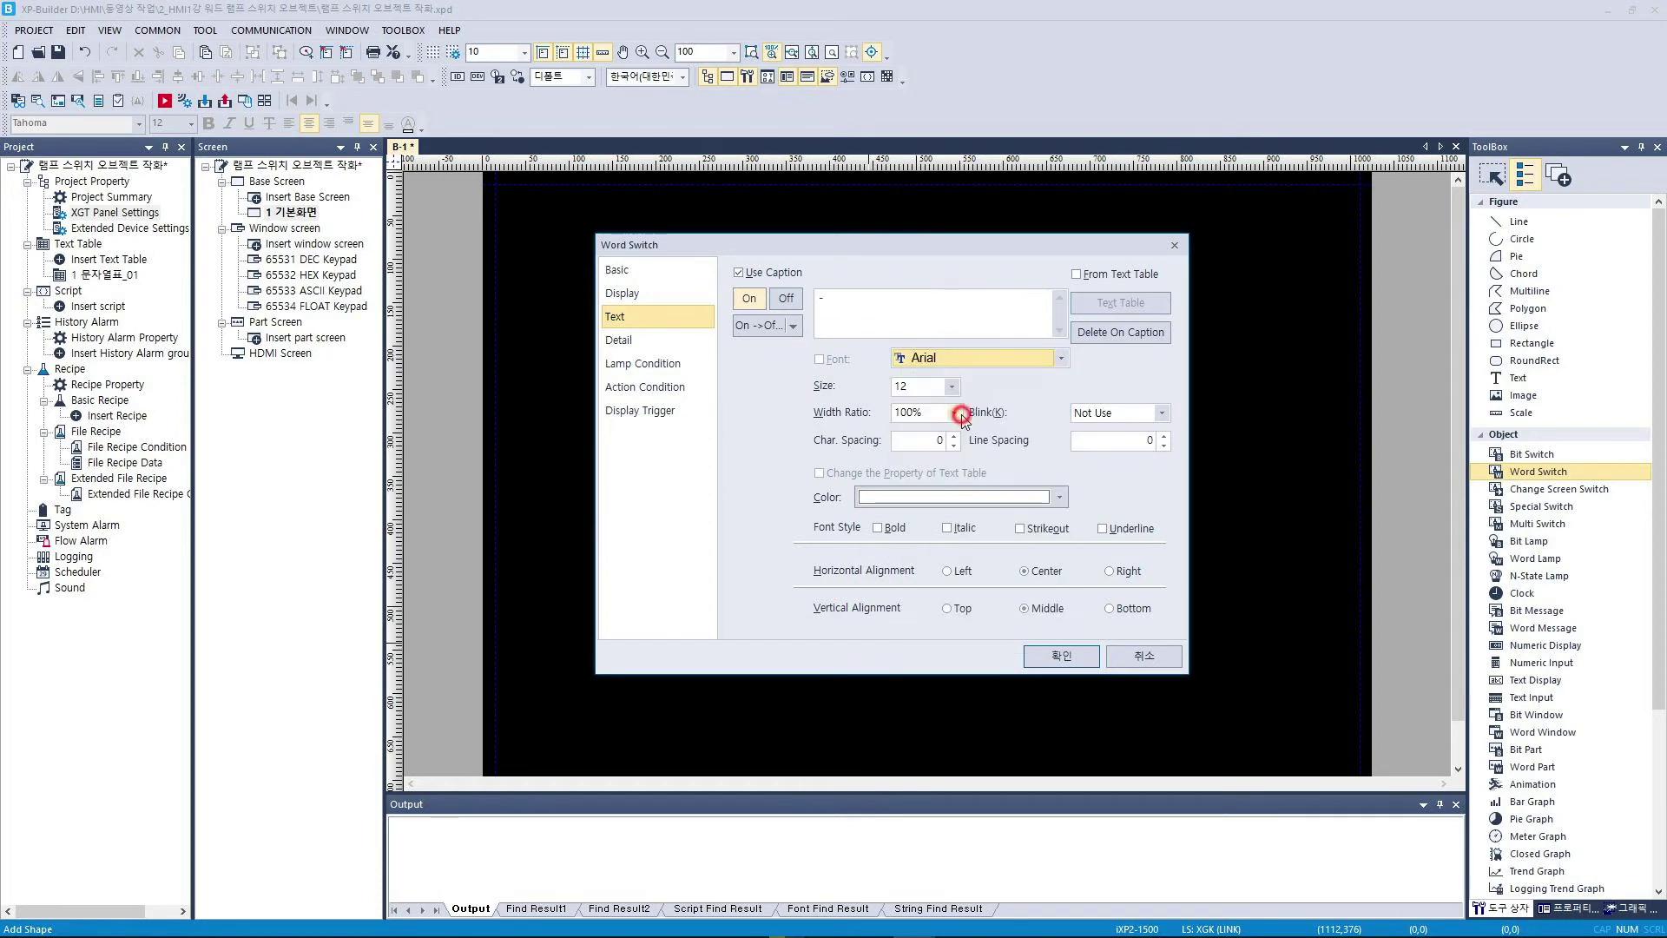
pyautogui.click(926, 387)
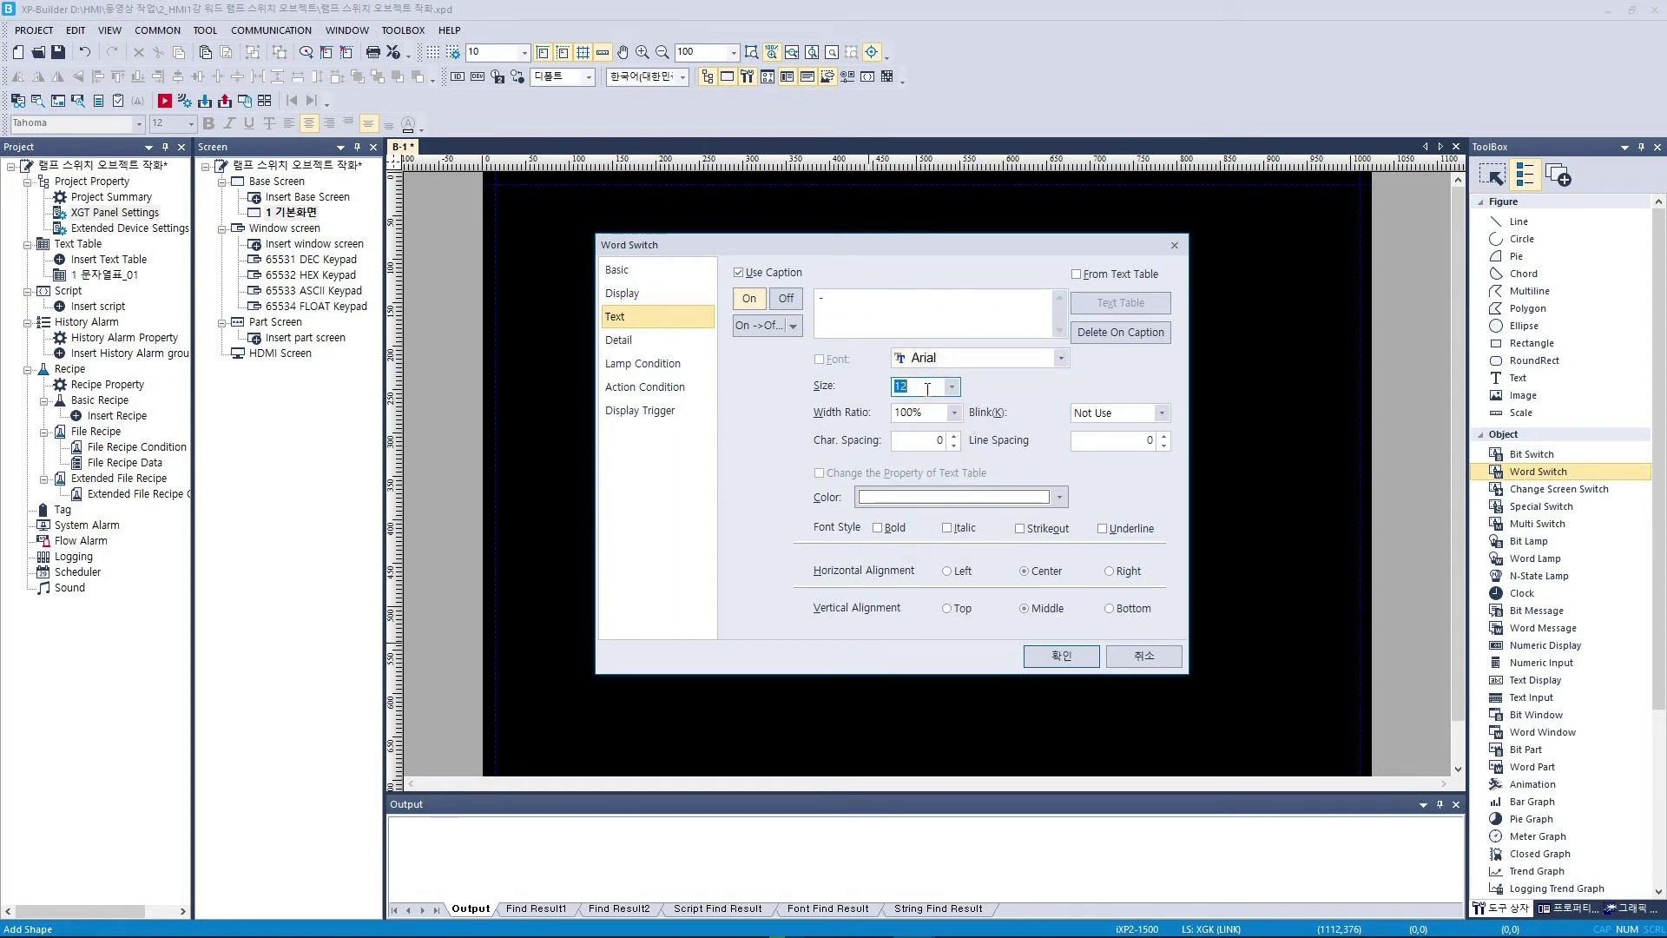
# Copy the On caption to the Off state and set the Off caption's color to dark gray.
pyautogui.click(773, 327)
pyautogui.click(783, 302)
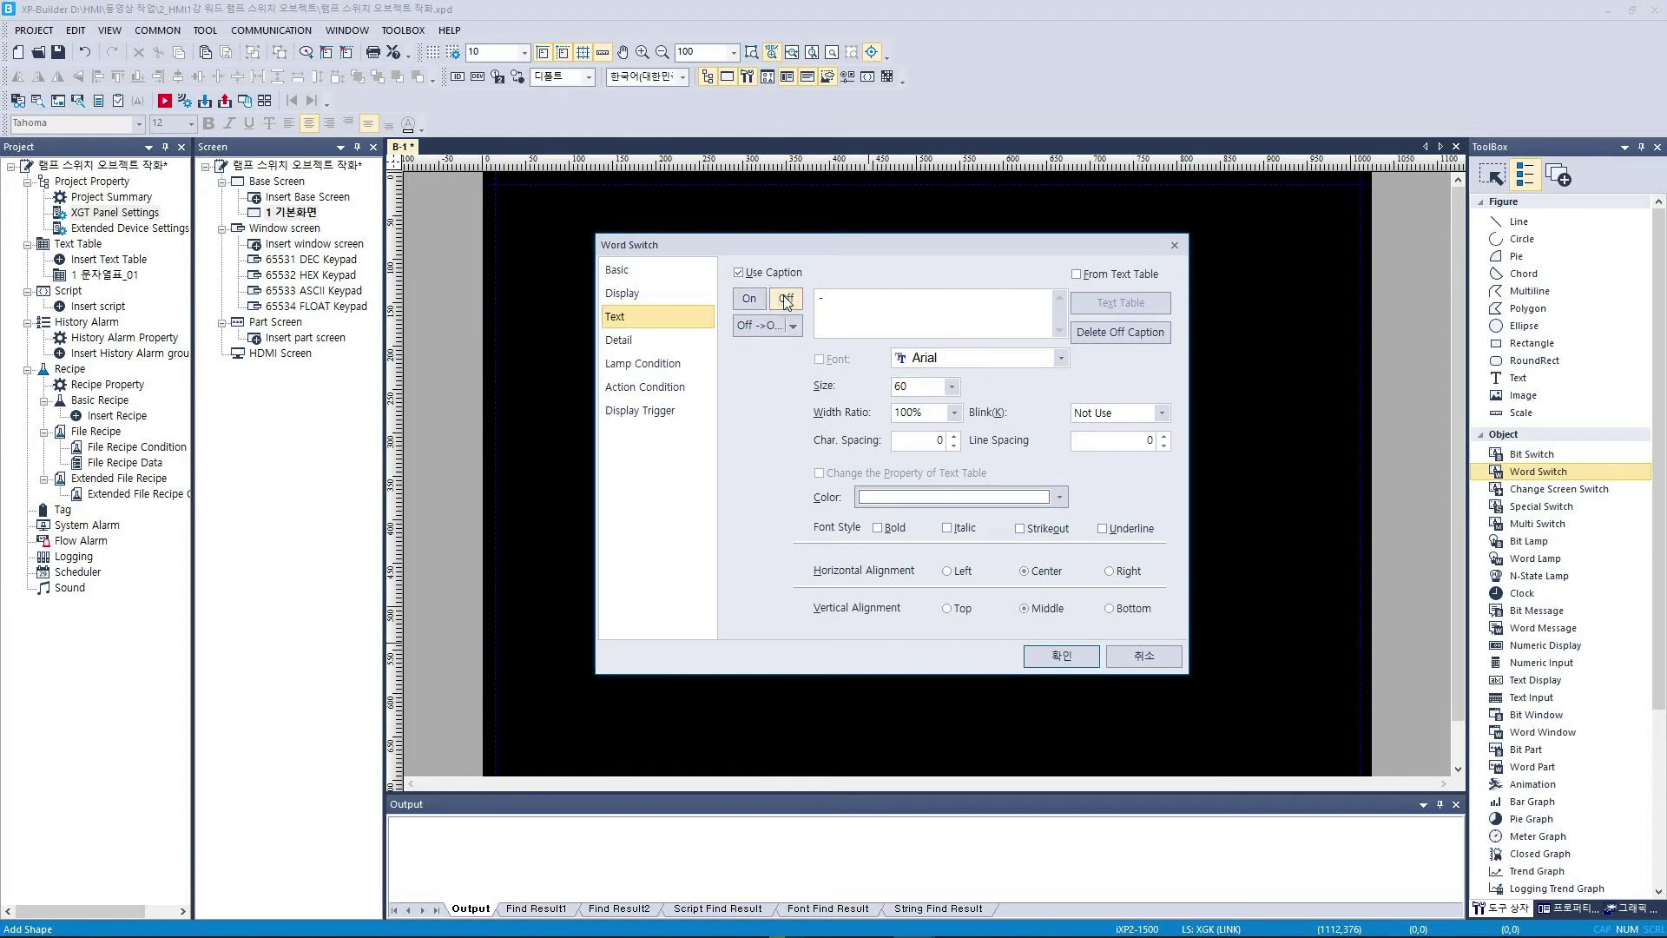
pyautogui.click(914, 495)
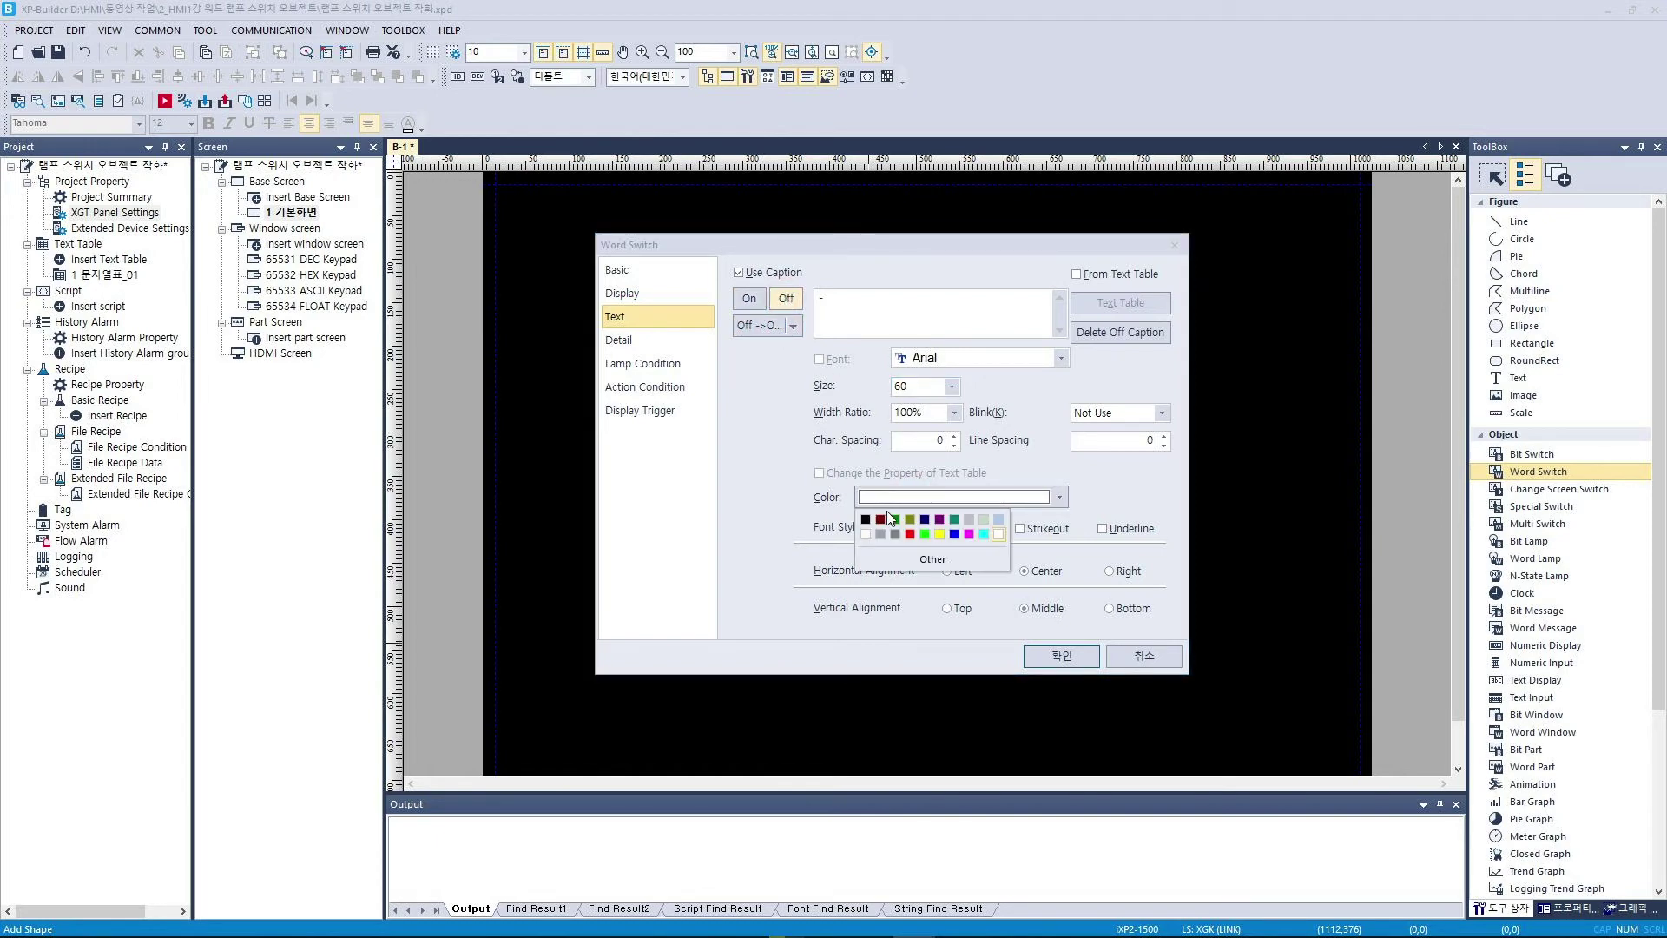
pyautogui.click(893, 535)
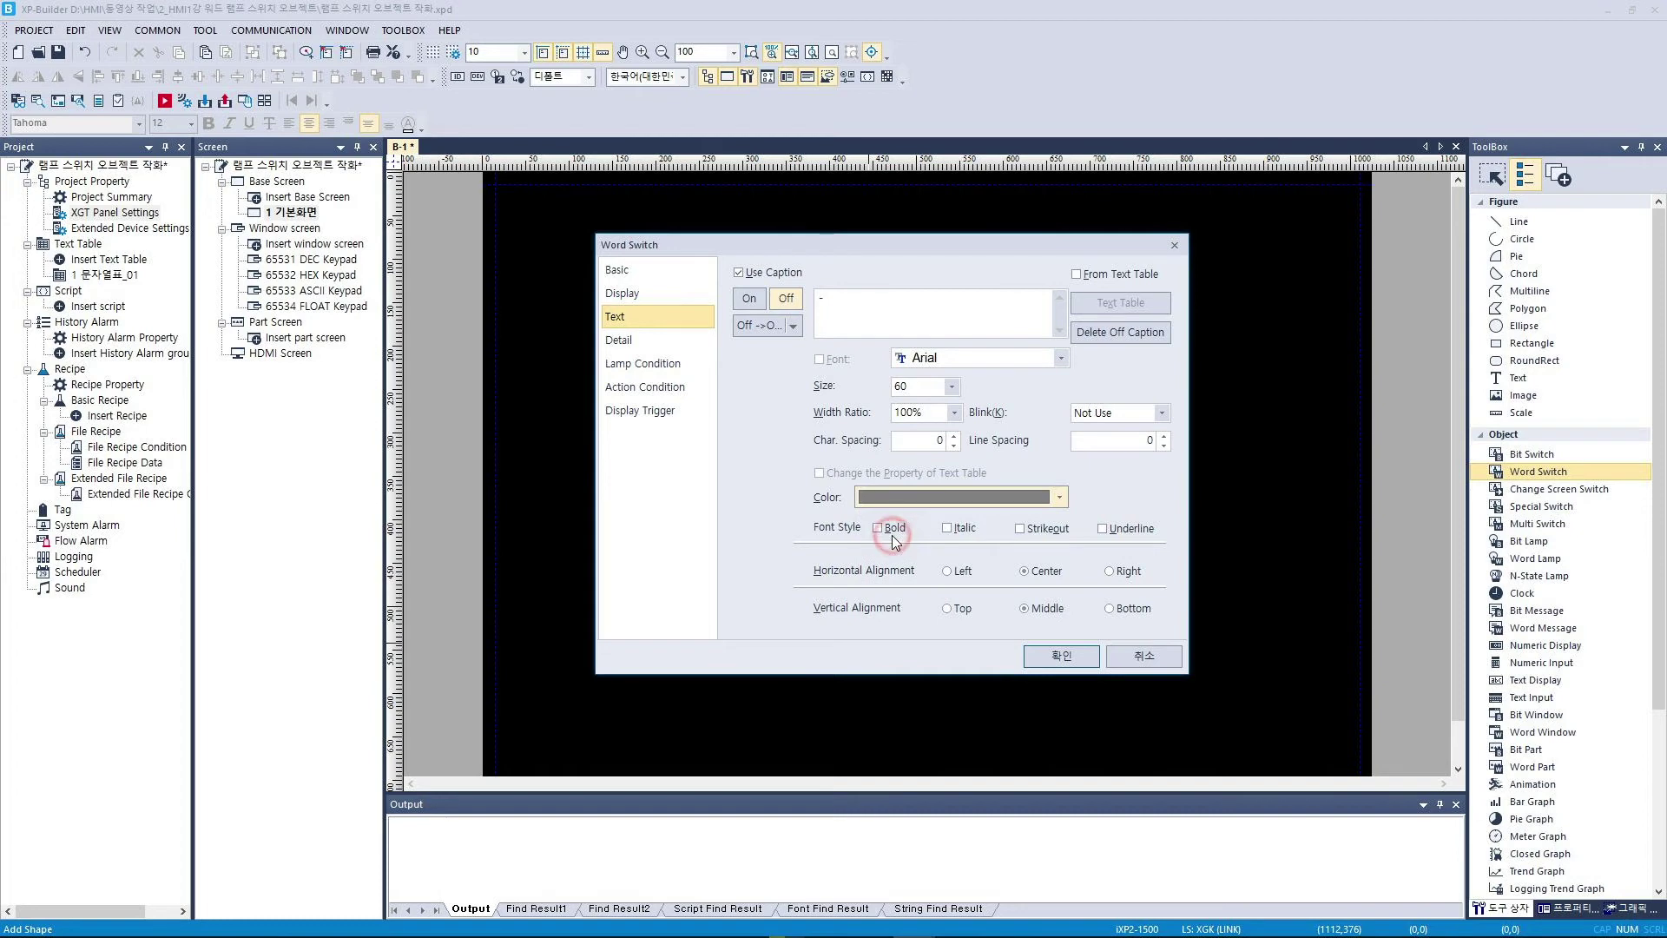
# Disable the switch's lamp condition and apply the Word Switch settings.
pyautogui.click(672, 368)
pyautogui.click(767, 276)
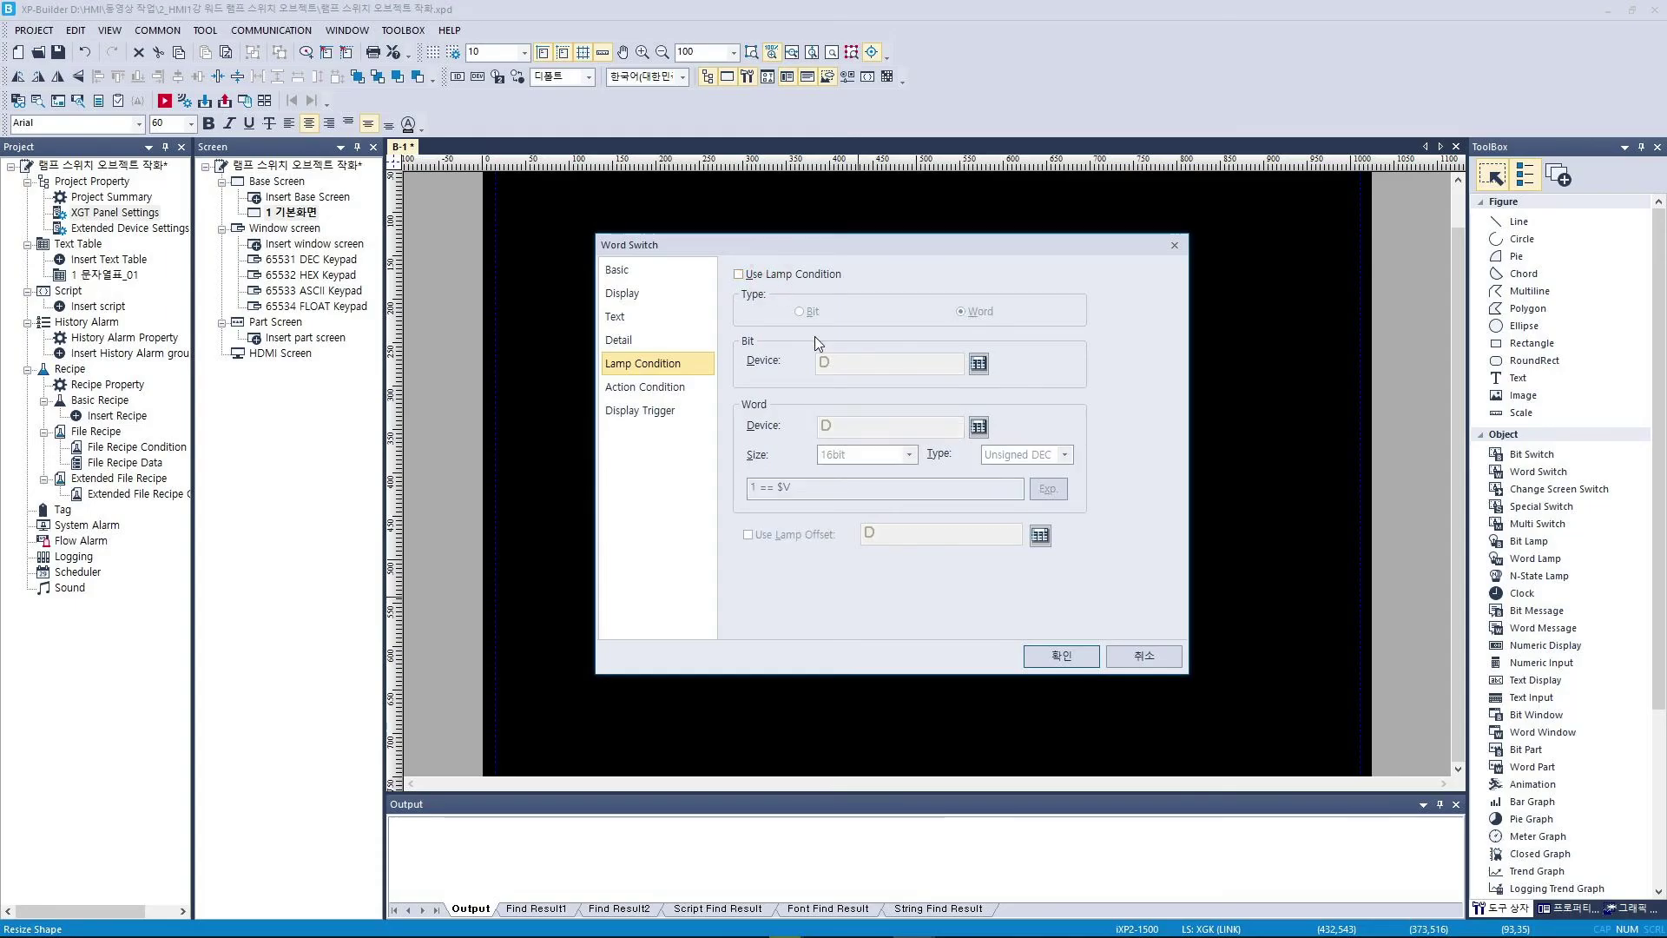
pyautogui.click(1049, 655)
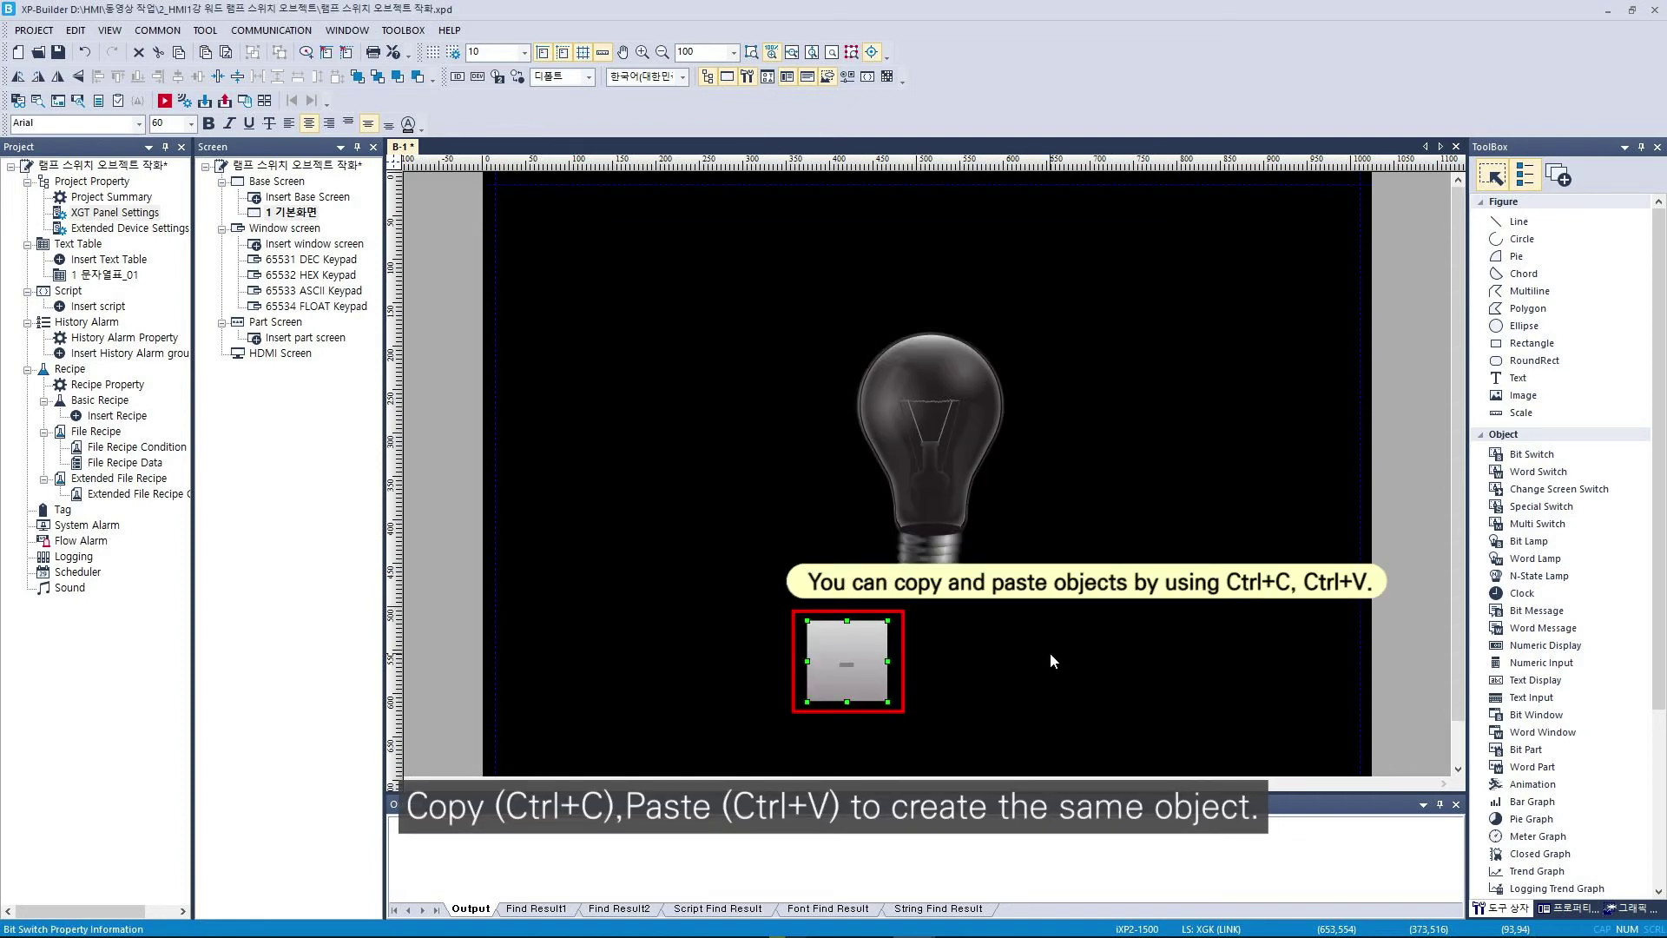
# Duplicate the minus switch with copy and paste.
pyautogui.hotkey('ctrl', 'c')
pyautogui.hotkey('ctrl', 'v')
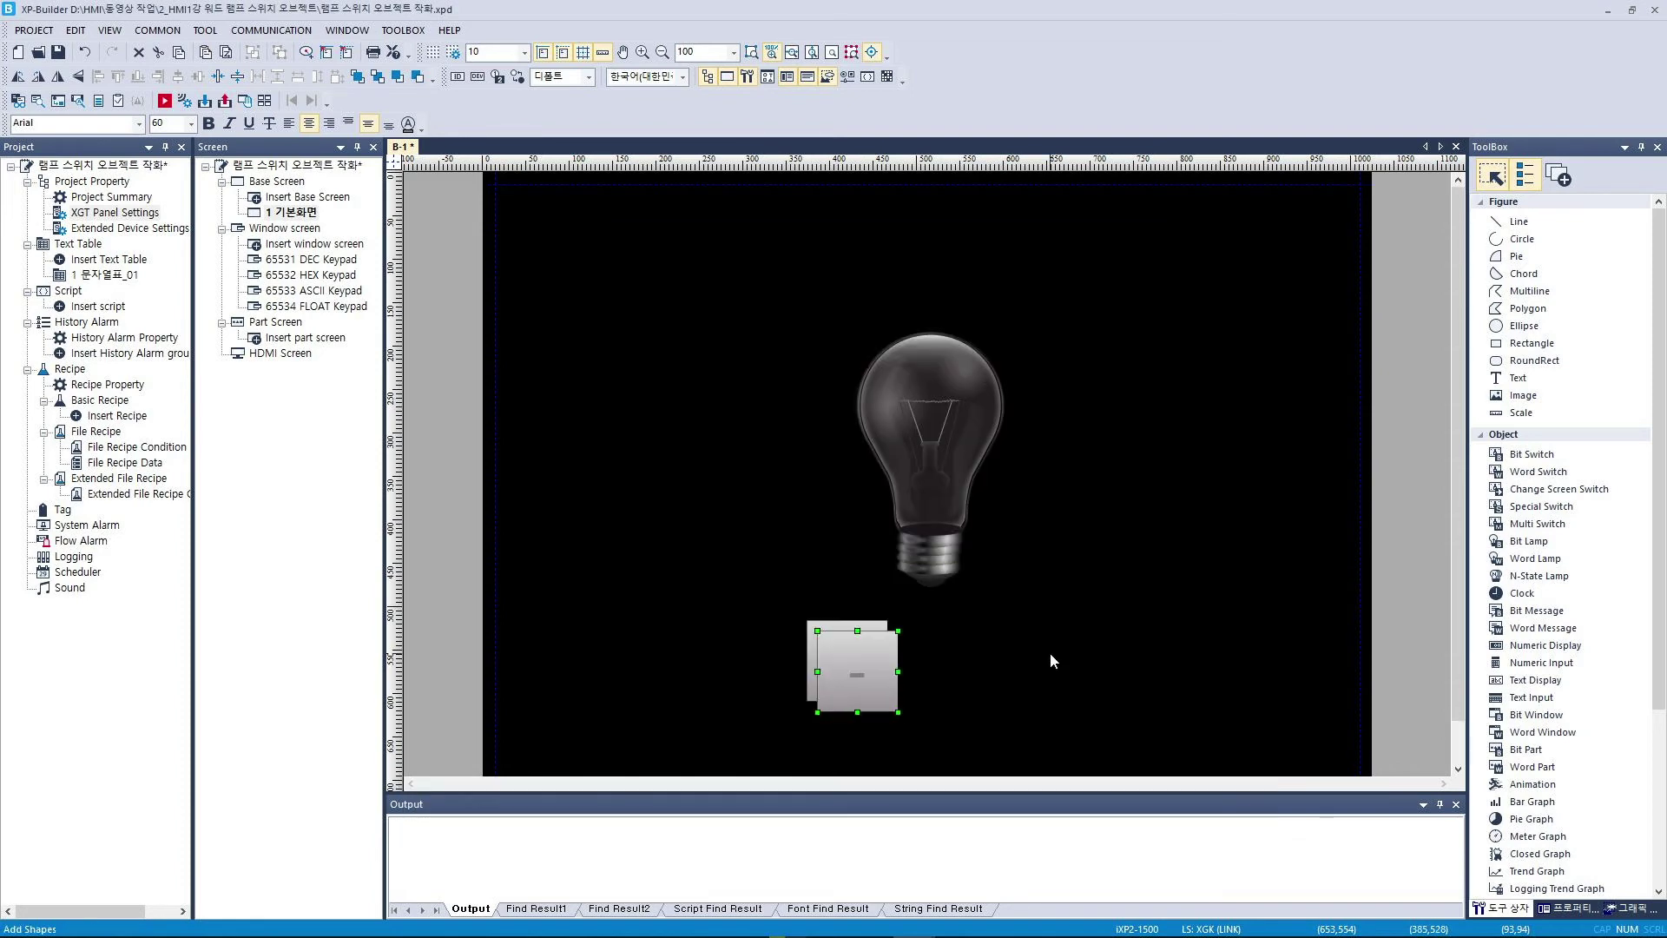
# Multi-copy the selected switch with copy numbers X 2 and Y 1, width spacing 0, caption copied and address offset 0.
pyautogui.click(225, 55)
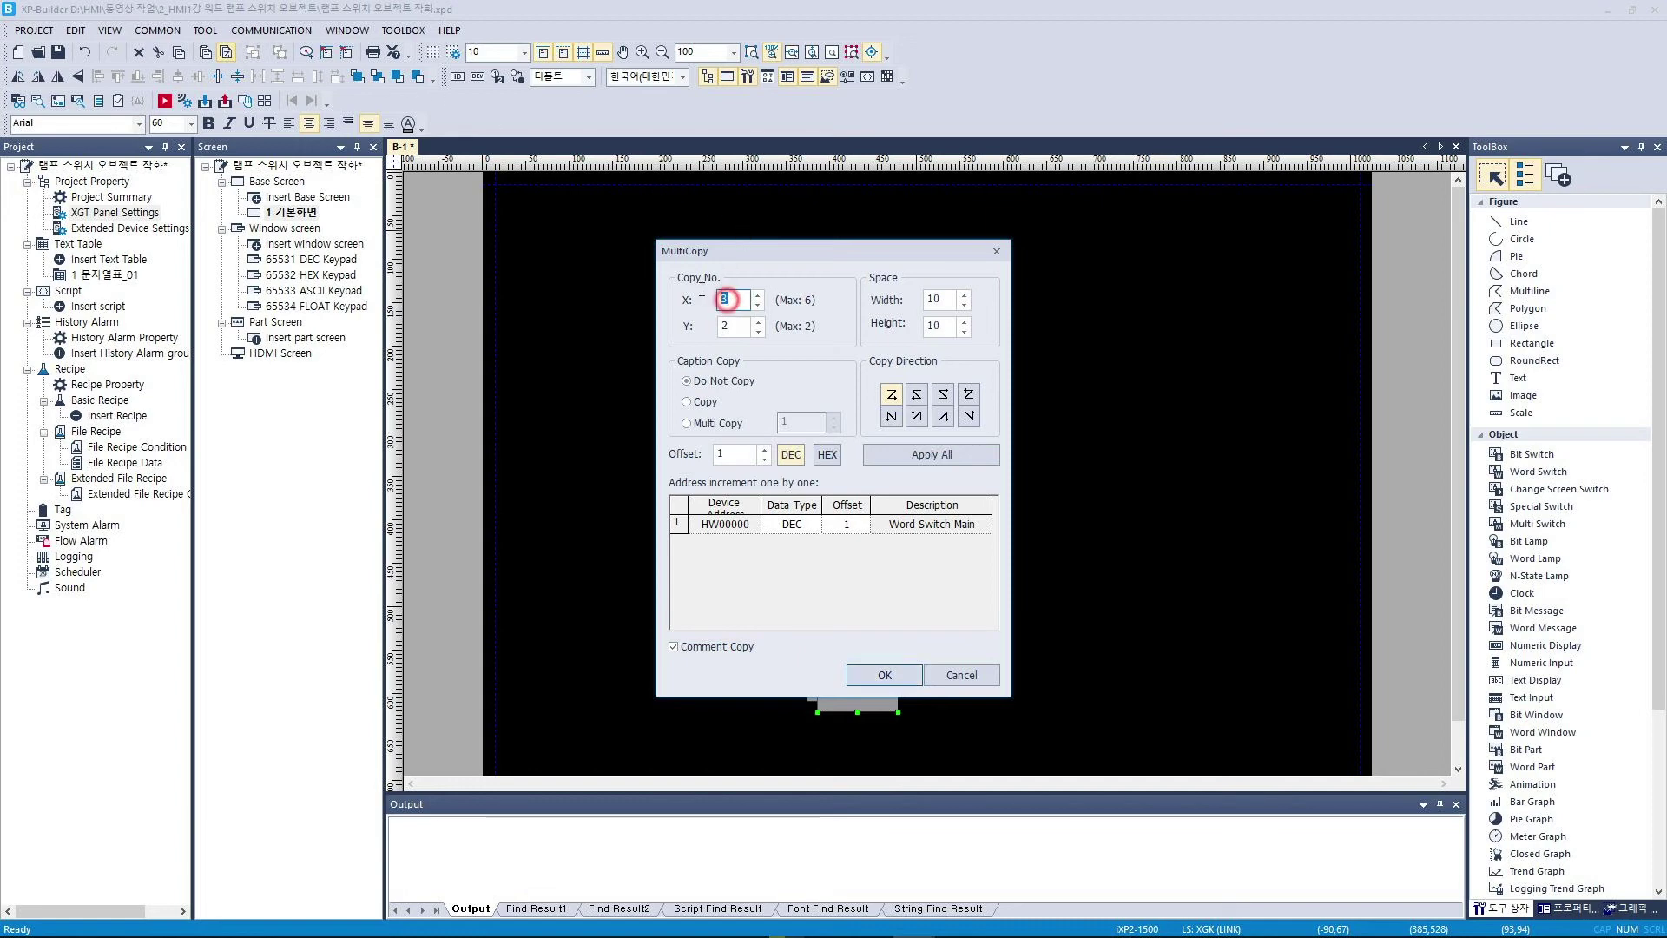
pyautogui.press('BackSpace')
pyautogui.write('2')
pyautogui.press('Tab')
pyautogui.write('1')
pyautogui.press('Tab')
pyautogui.write('0')
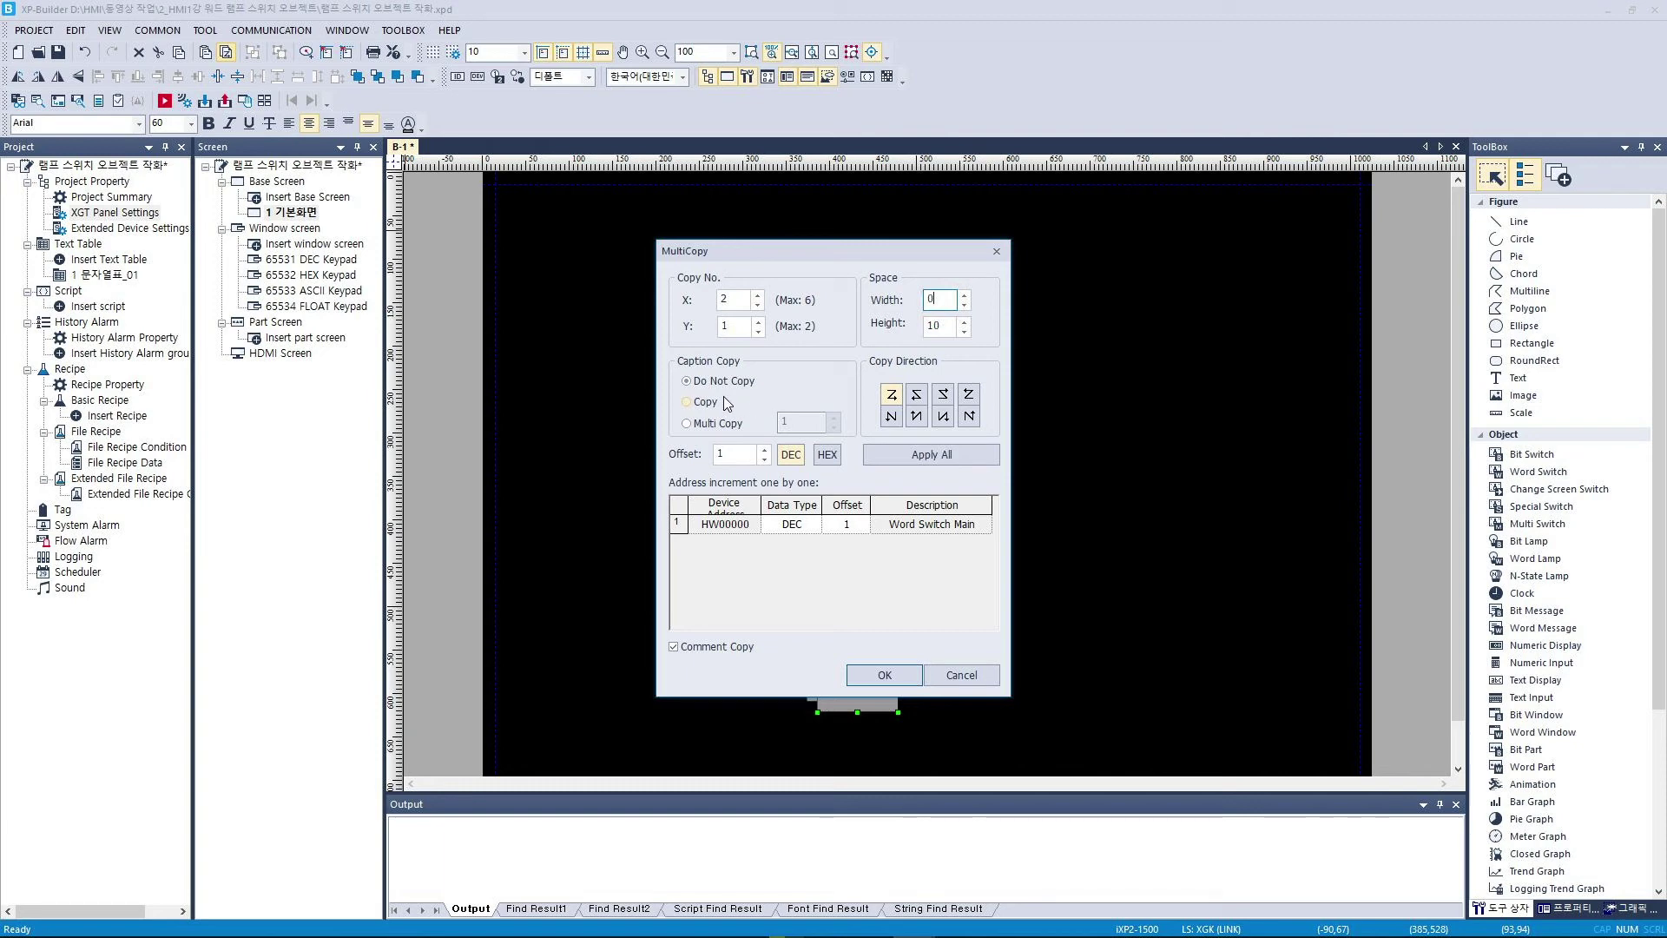
pyautogui.click(702, 401)
pyautogui.doubleClick(847, 525)
pyautogui.write('0')
pyautogui.click(889, 670)
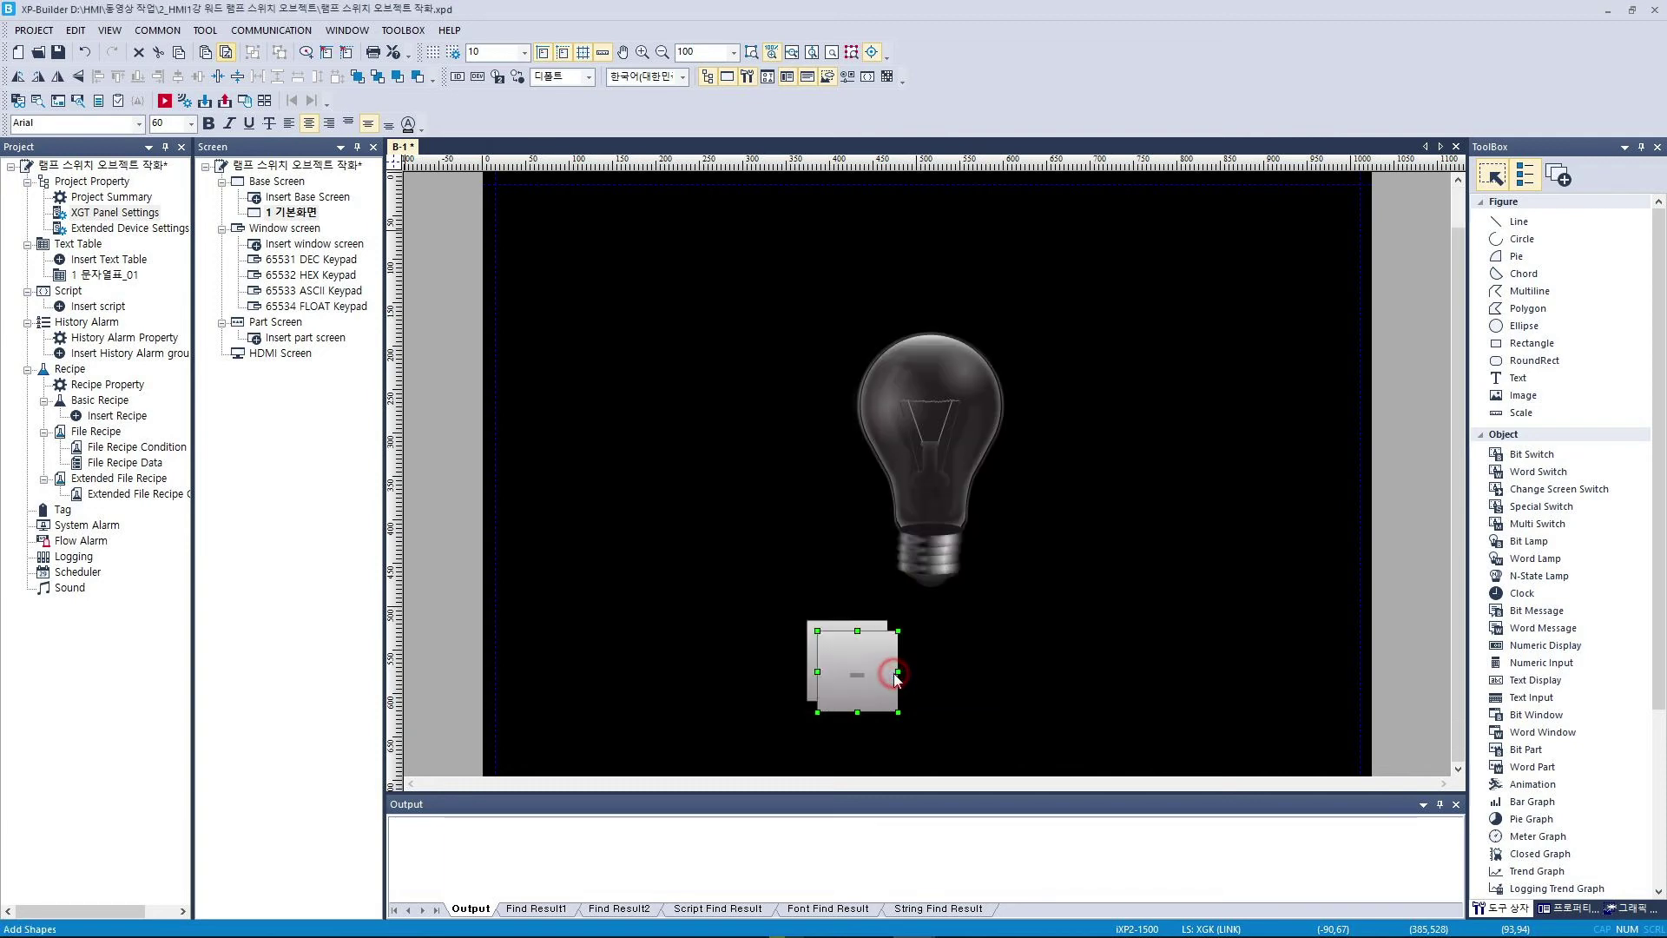
# Set the first copied minus switch's action type to Set with a constant value of 0.
pyautogui.doubleClick(859, 630)
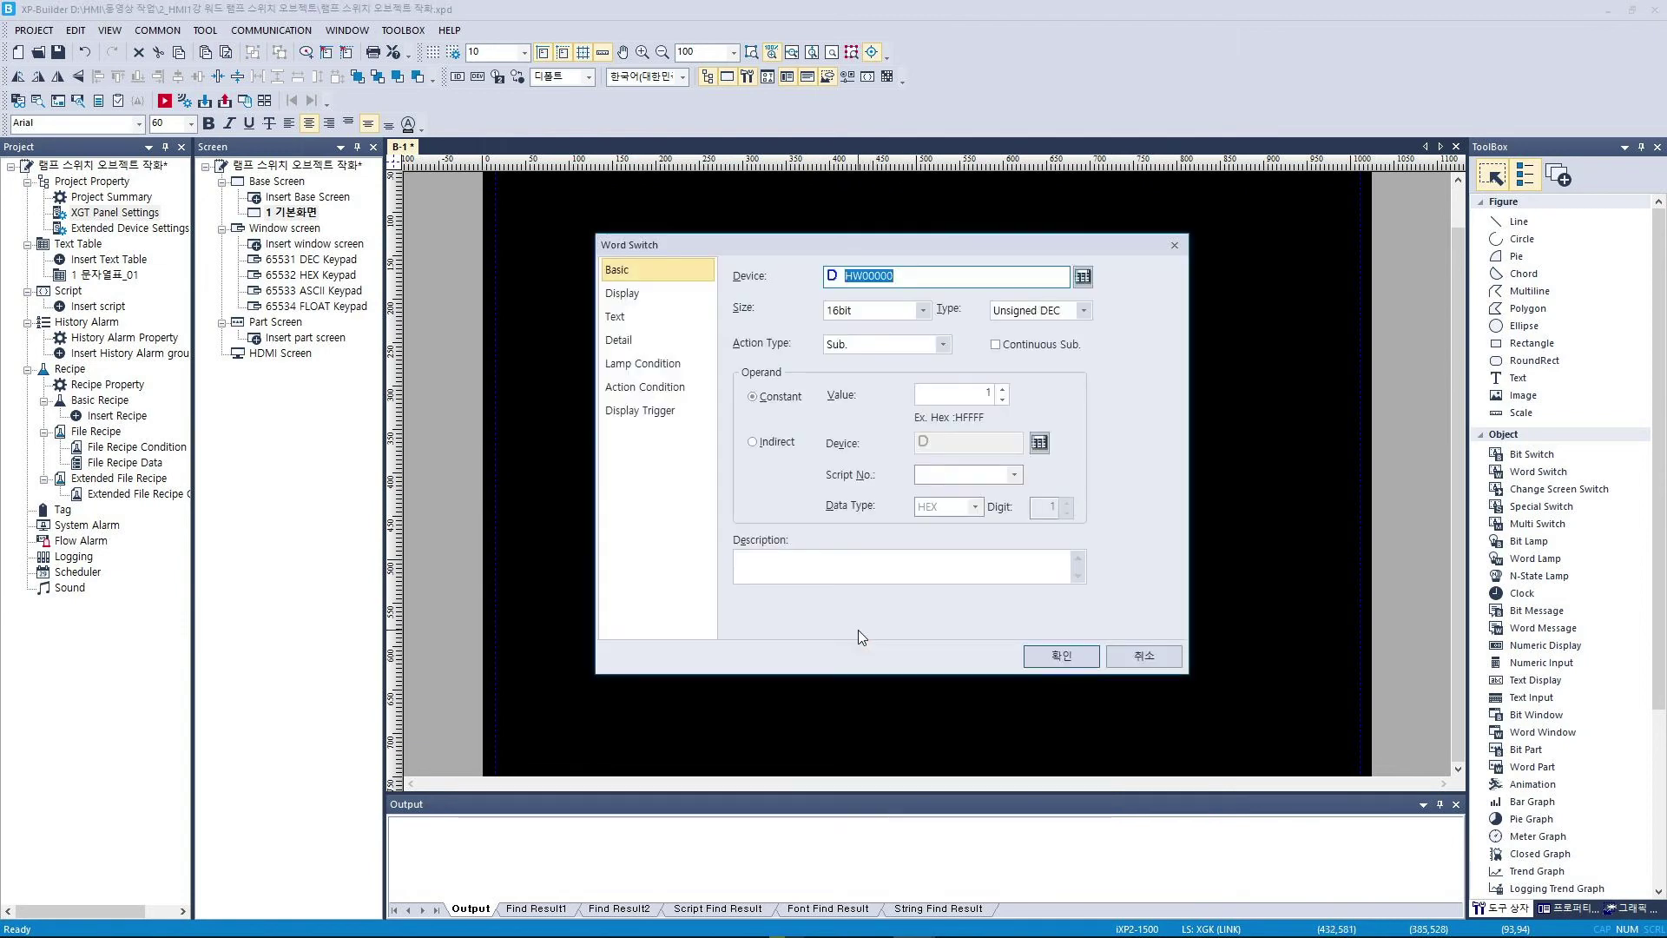
pyautogui.click(942, 345)
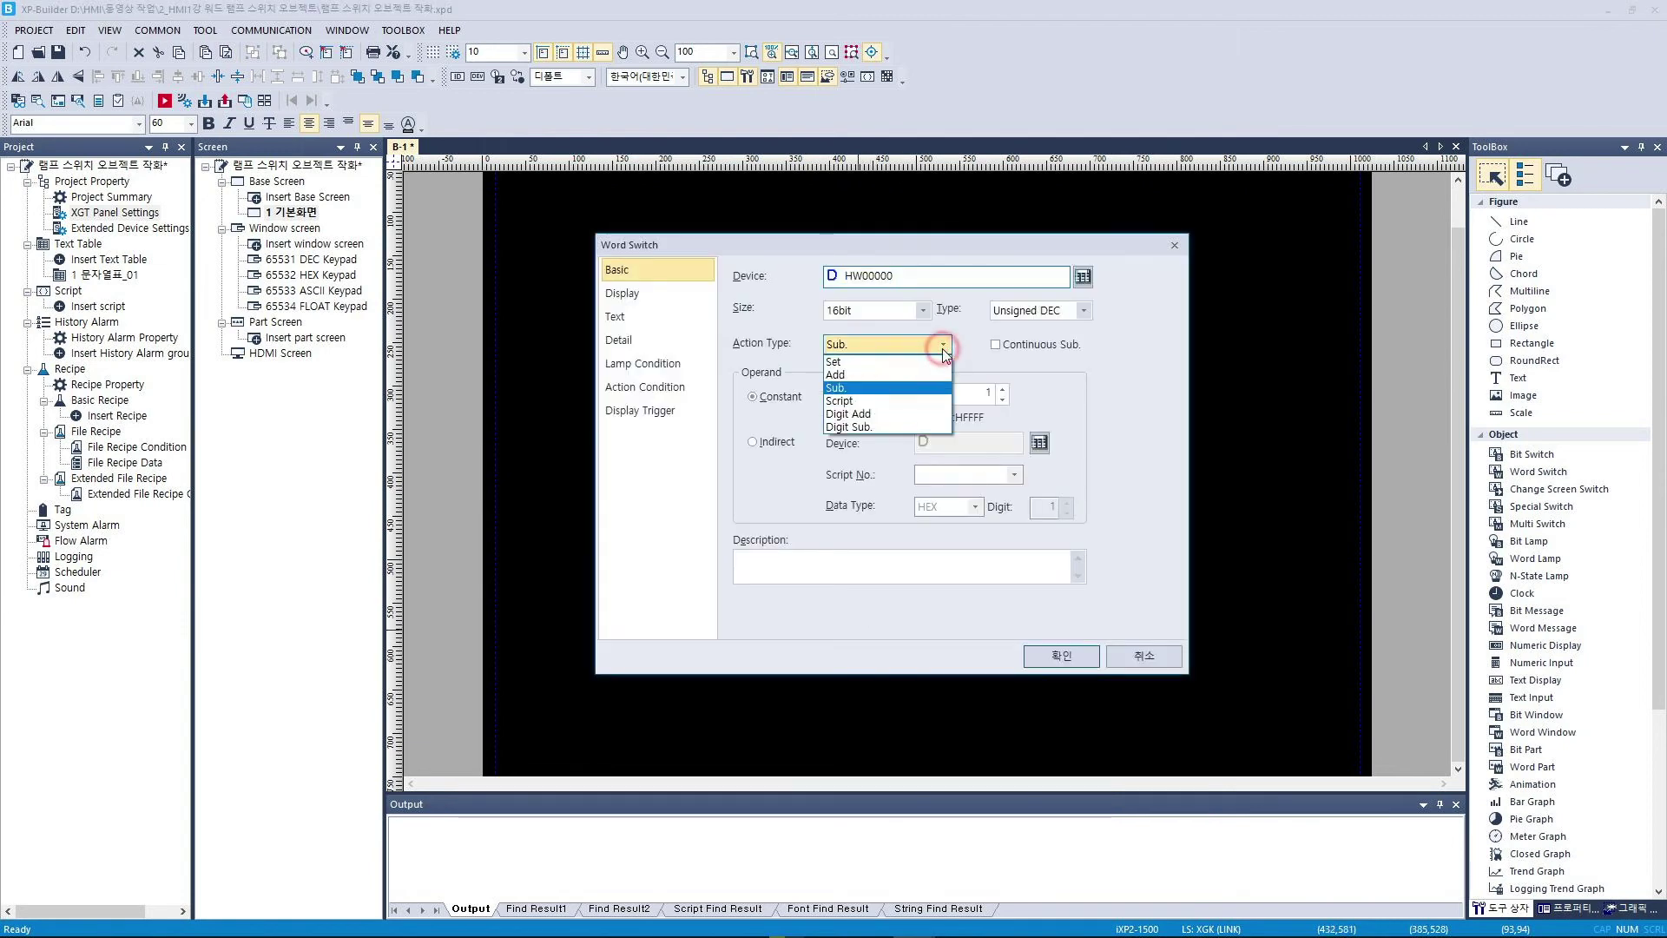
pyautogui.click(934, 364)
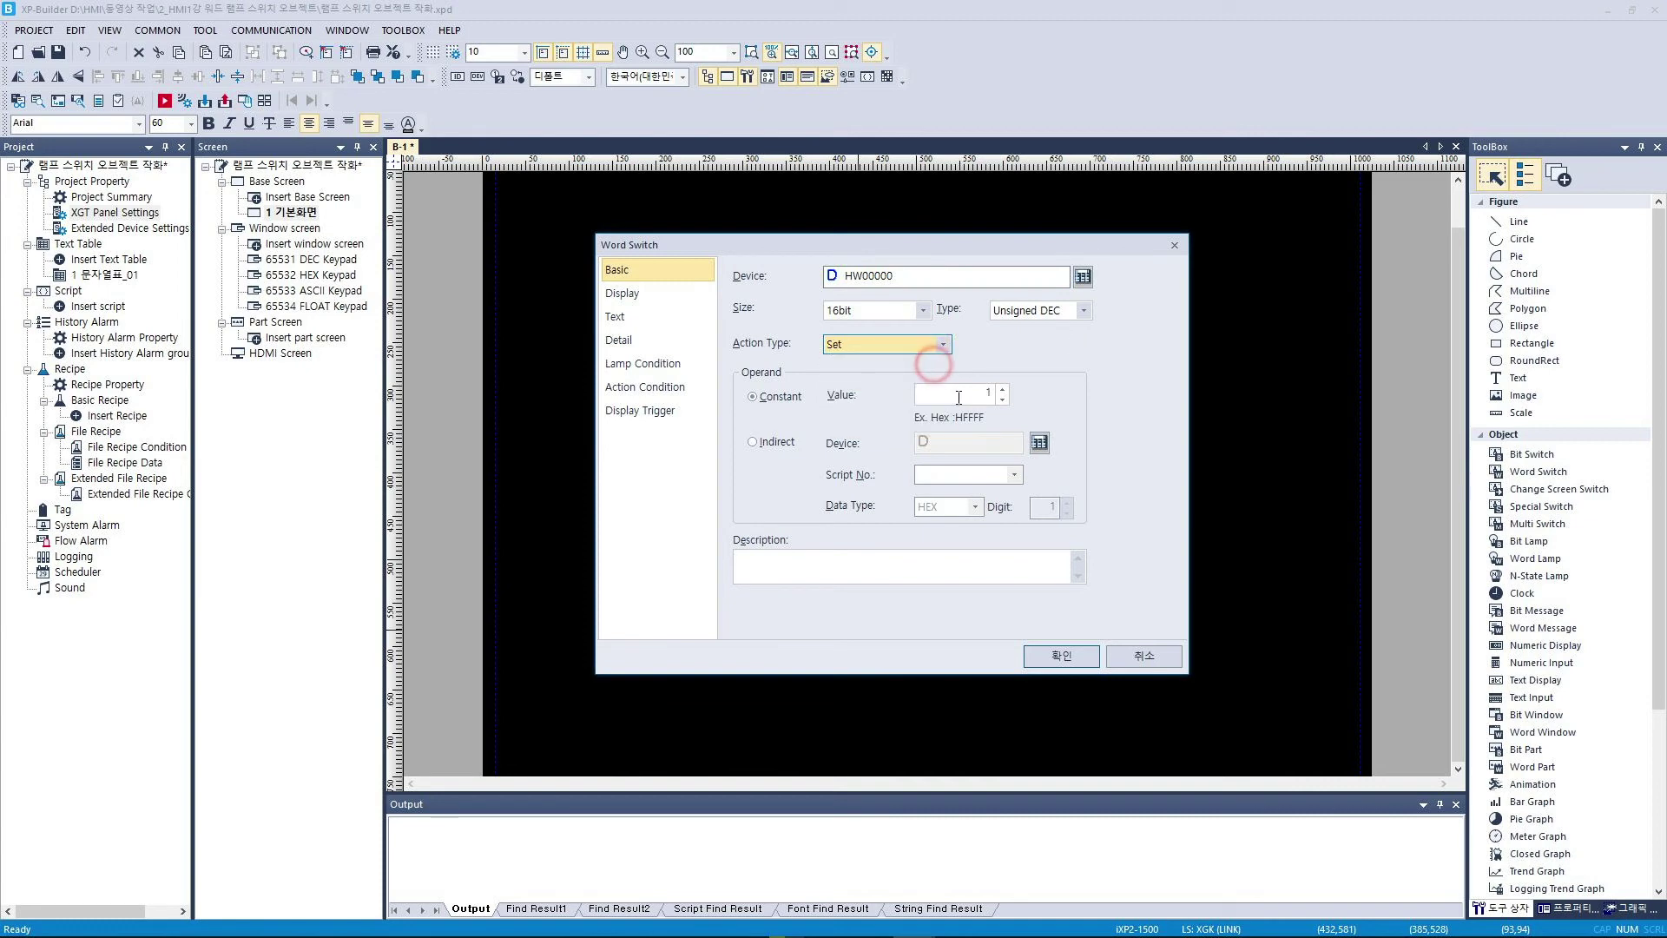
pyautogui.click(963, 401)
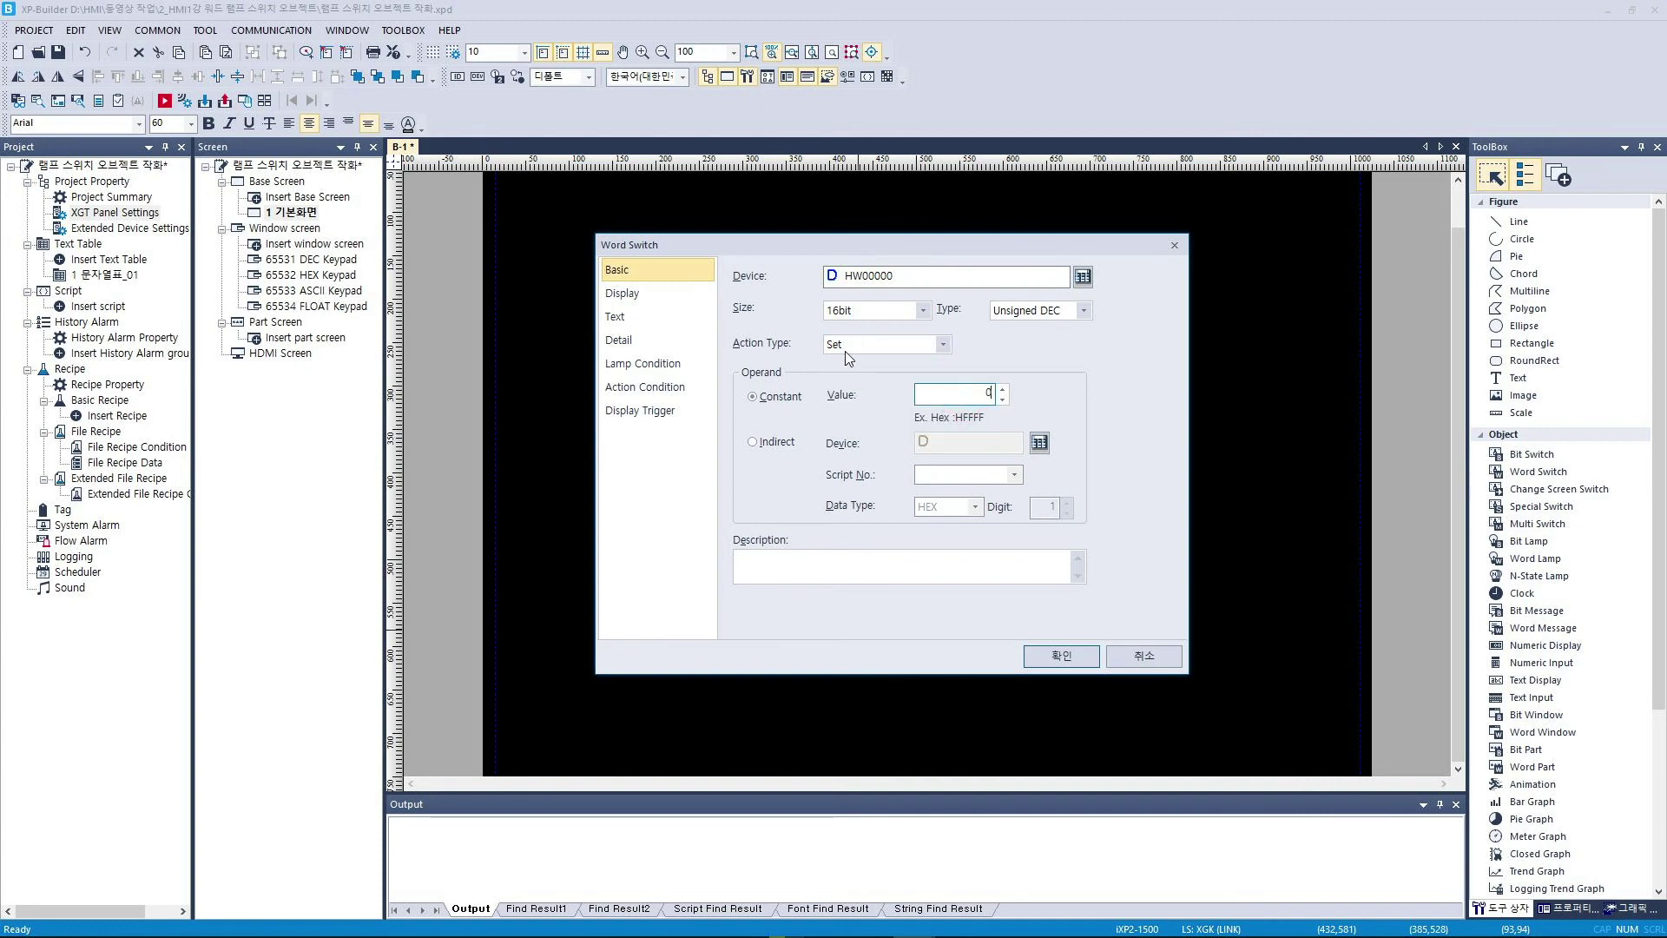
# Change the switch's On caption to 0, copy it to the Off state and apply the settings.
pyautogui.click(692, 314)
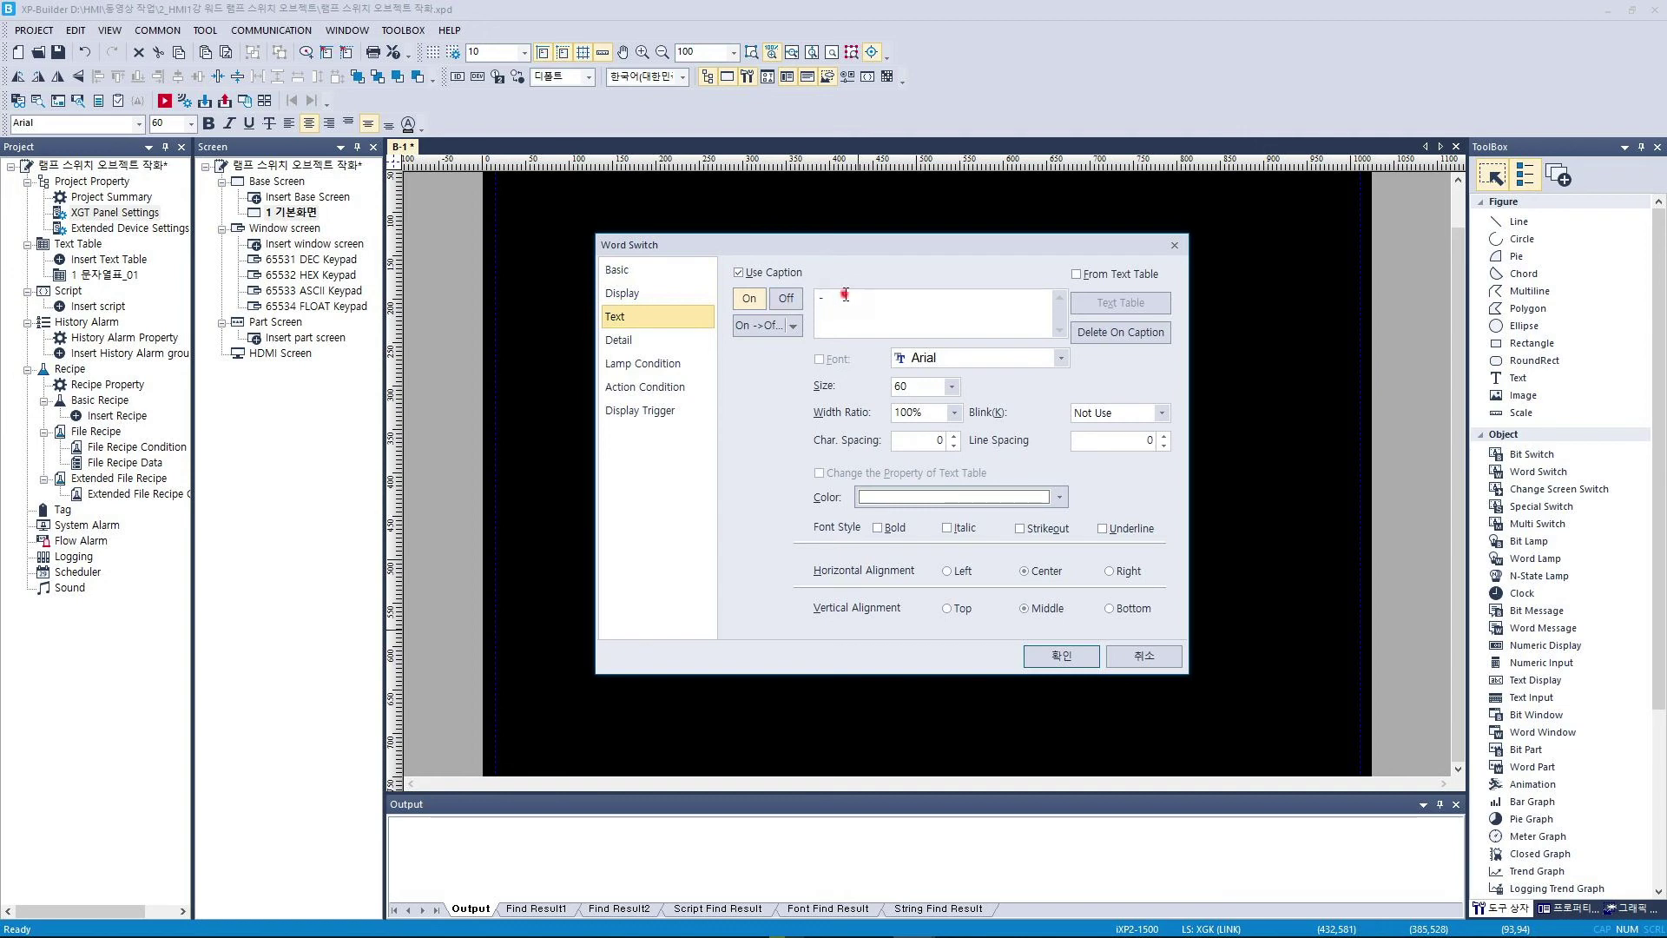
pyautogui.click(845, 295)
pyautogui.write('0')
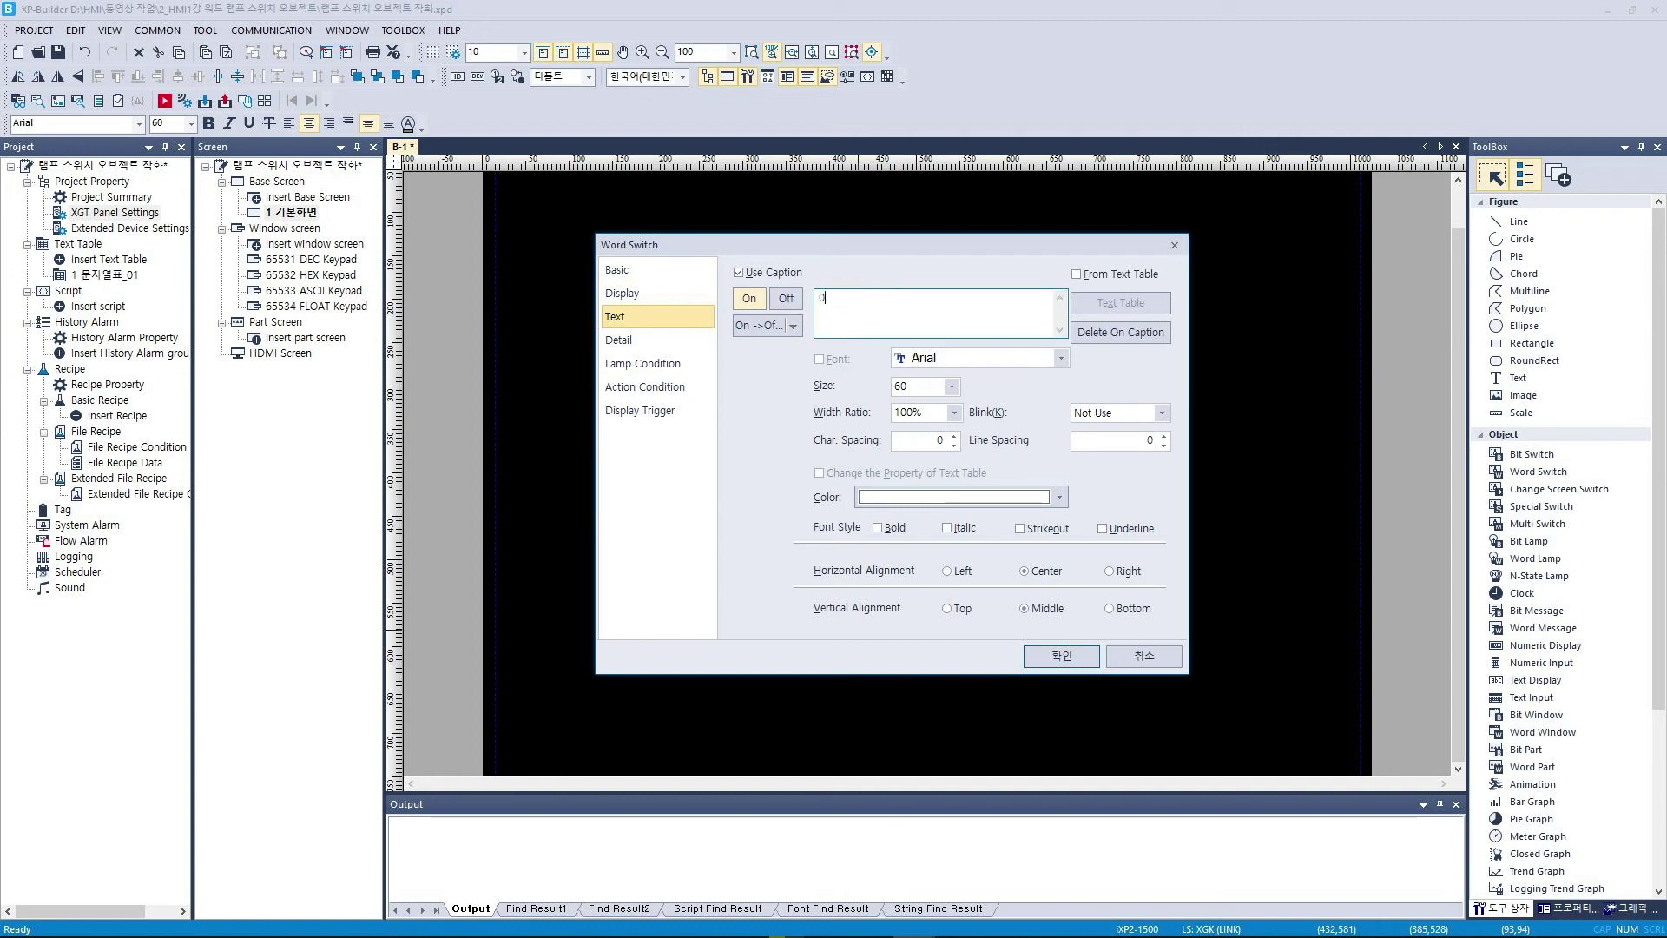
pyautogui.click(793, 326)
pyautogui.click(793, 325)
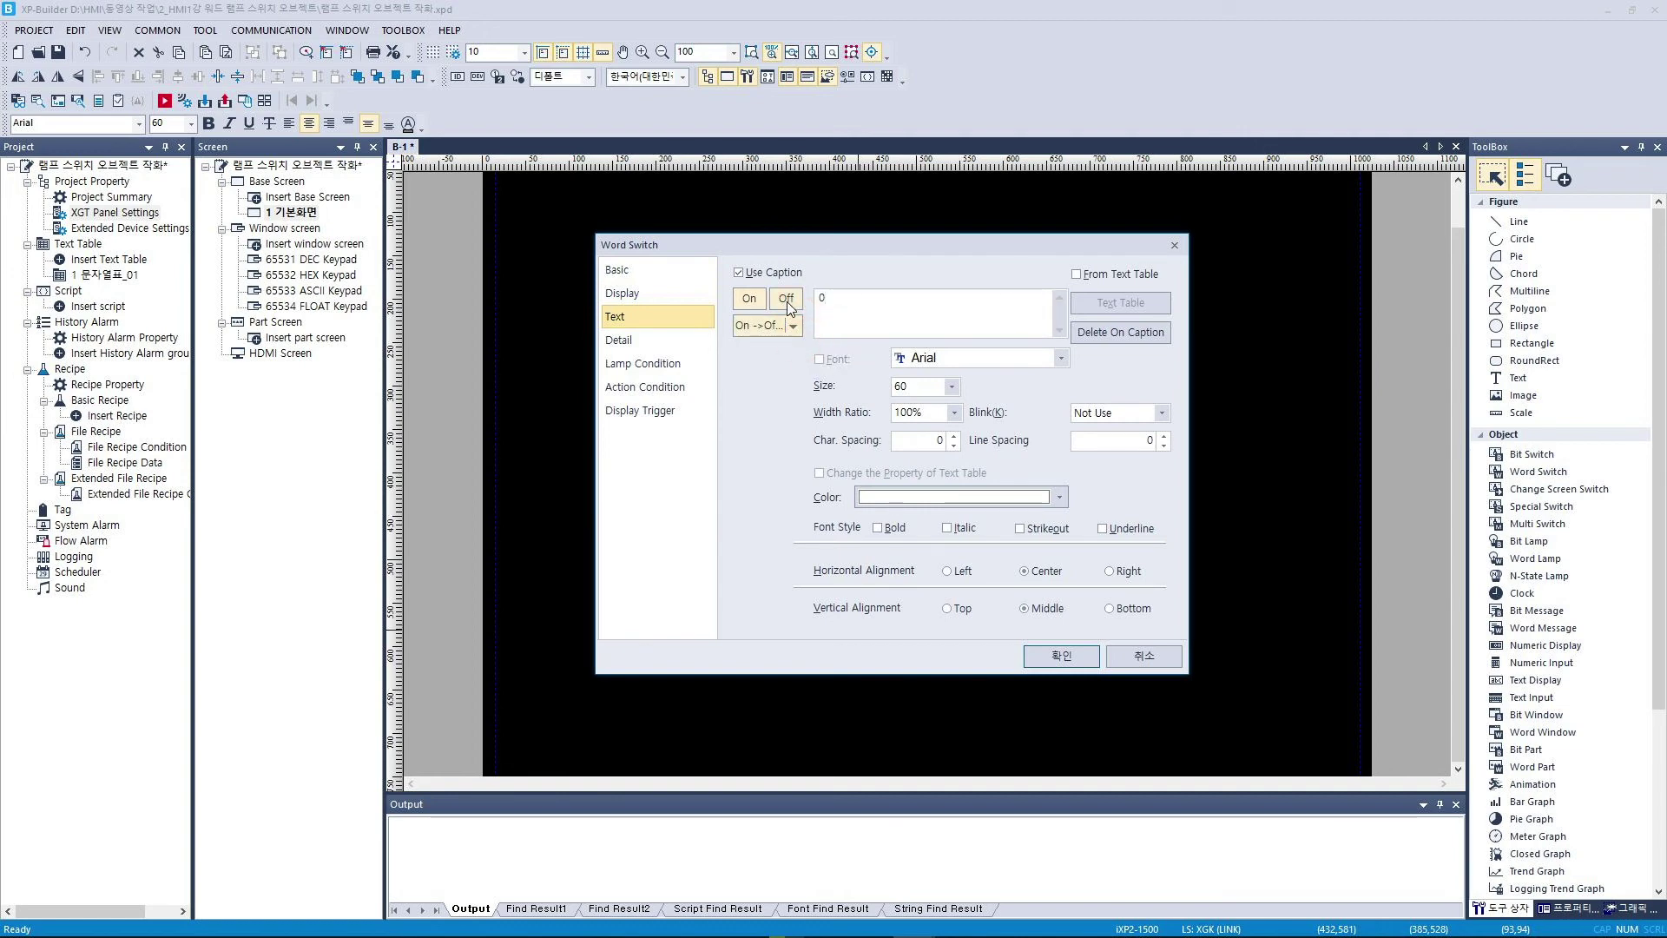
pyautogui.click(787, 301)
pyautogui.click(1059, 655)
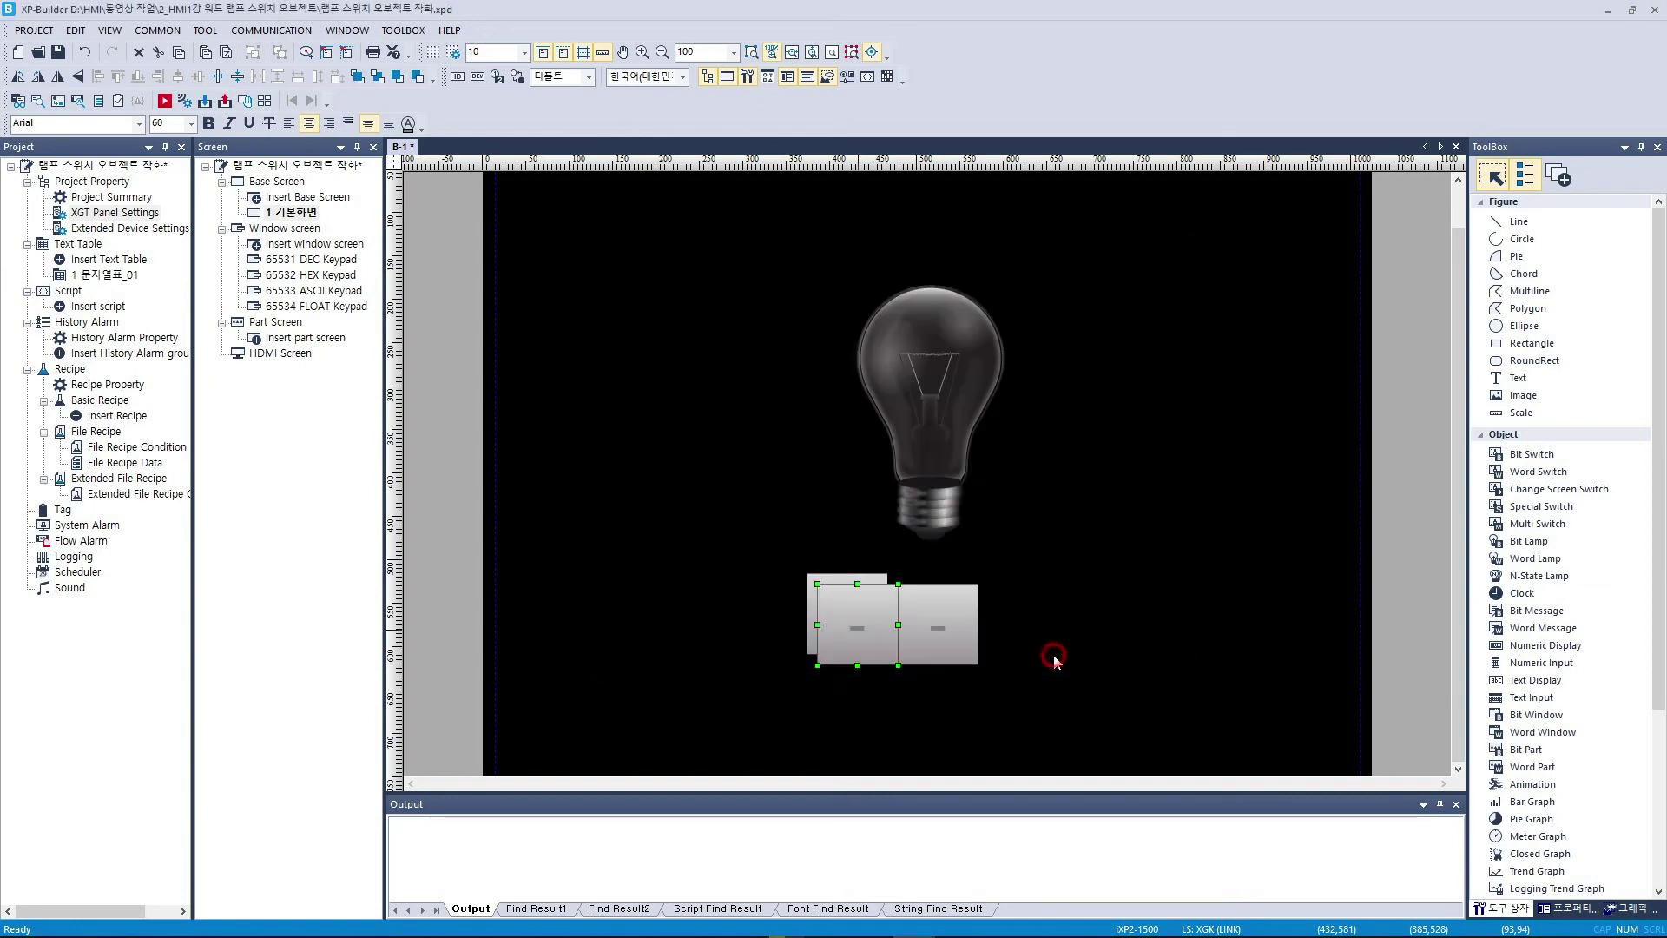
# Set the action type of the other copied minus switch, beside the Set switch, to Add.
pyautogui.doubleClick(958, 632)
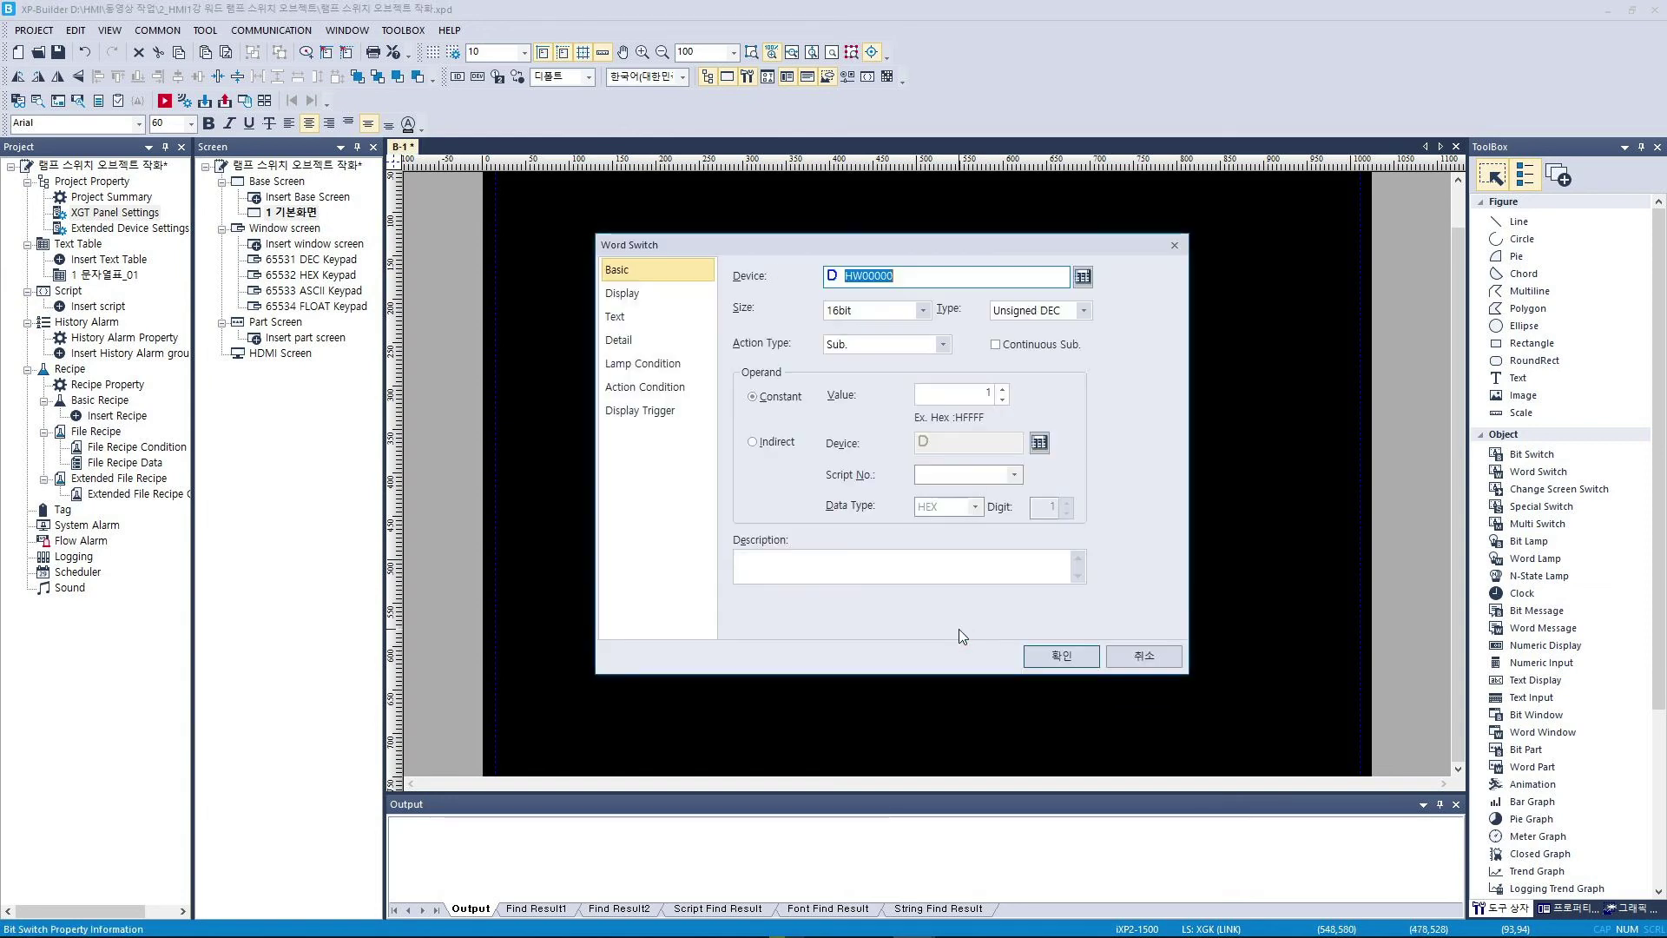
pyautogui.click(923, 345)
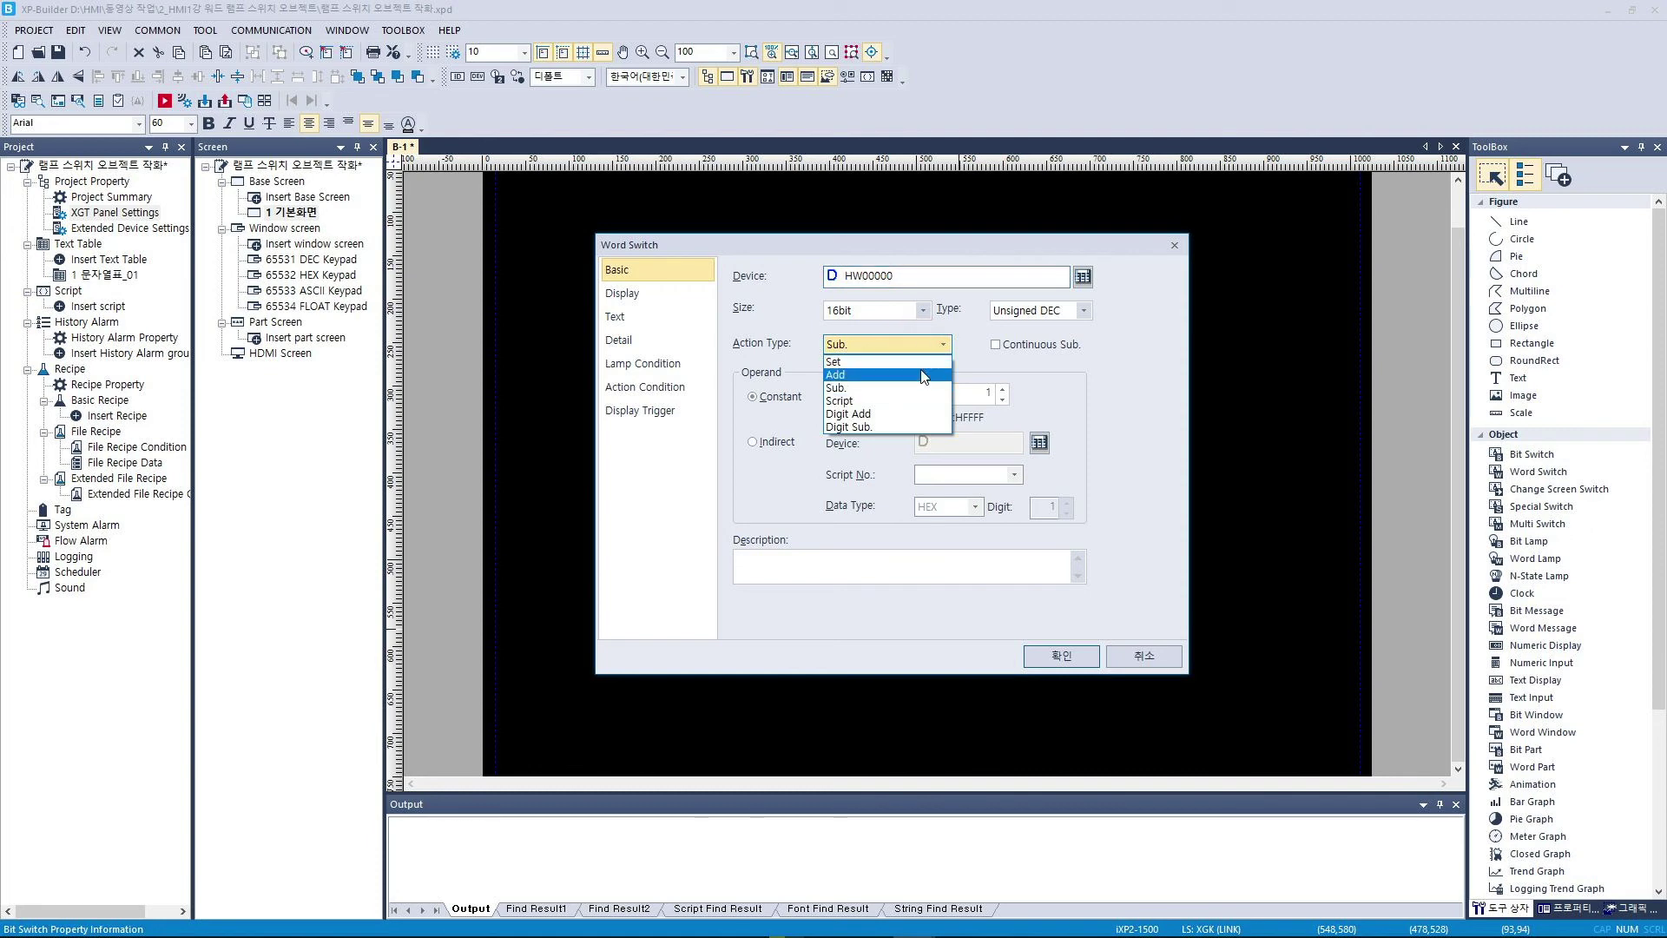
pyautogui.click(923, 376)
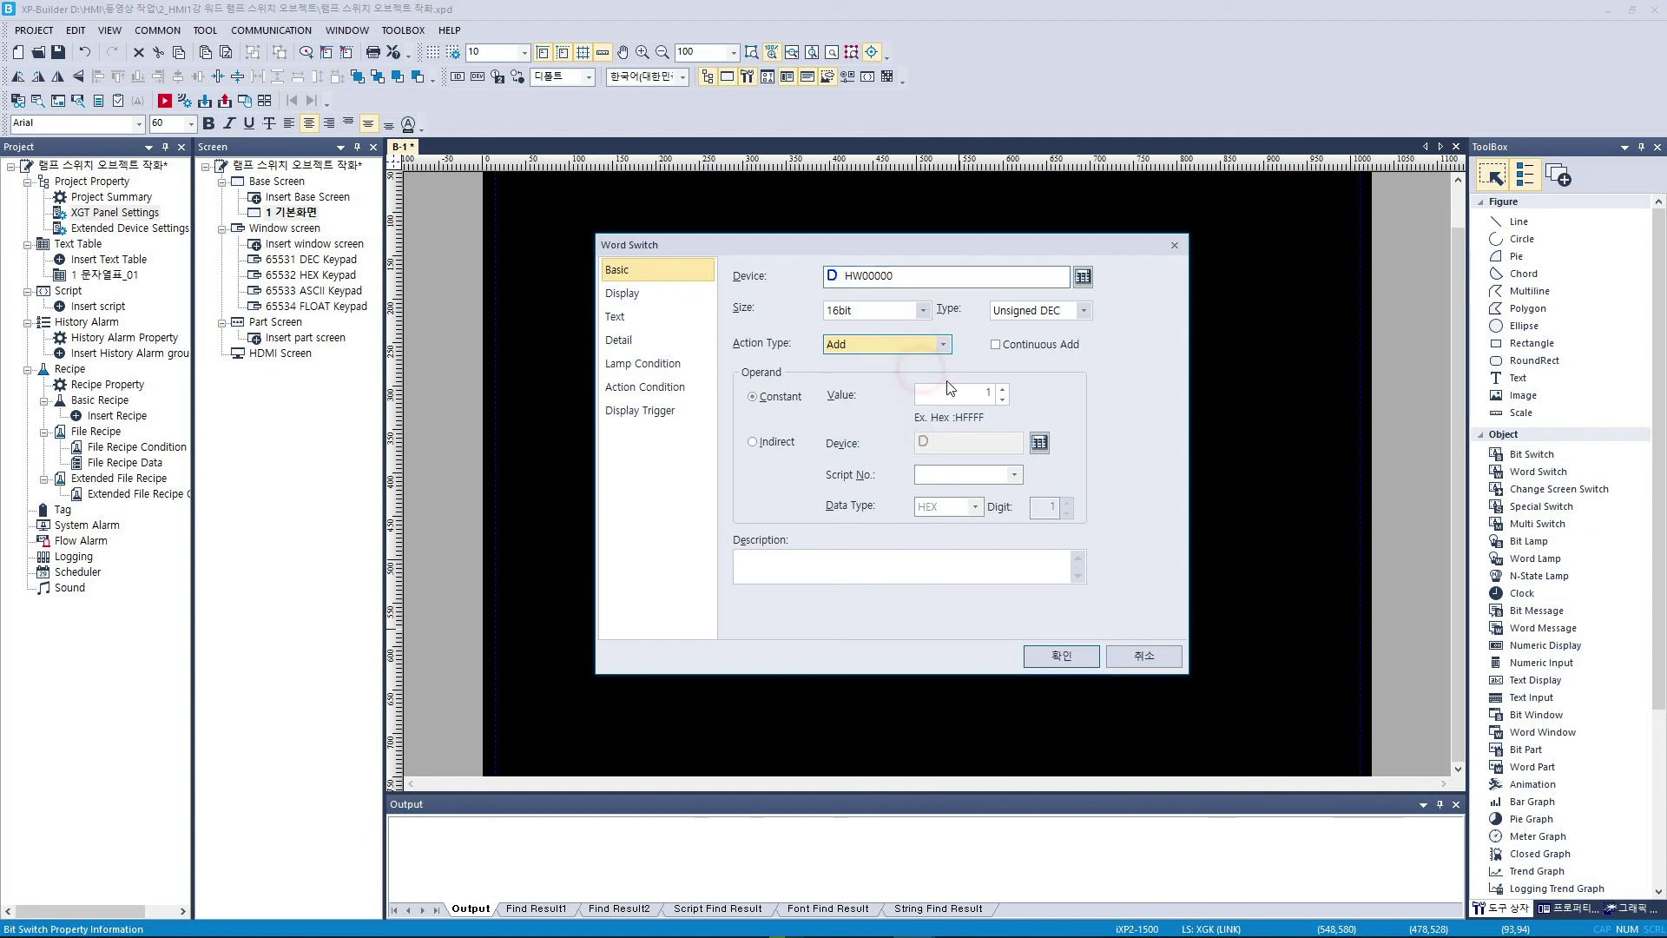
# Change the Add switch's On caption to +, copy it to the Off state and apply the settings.
pyautogui.click(696, 319)
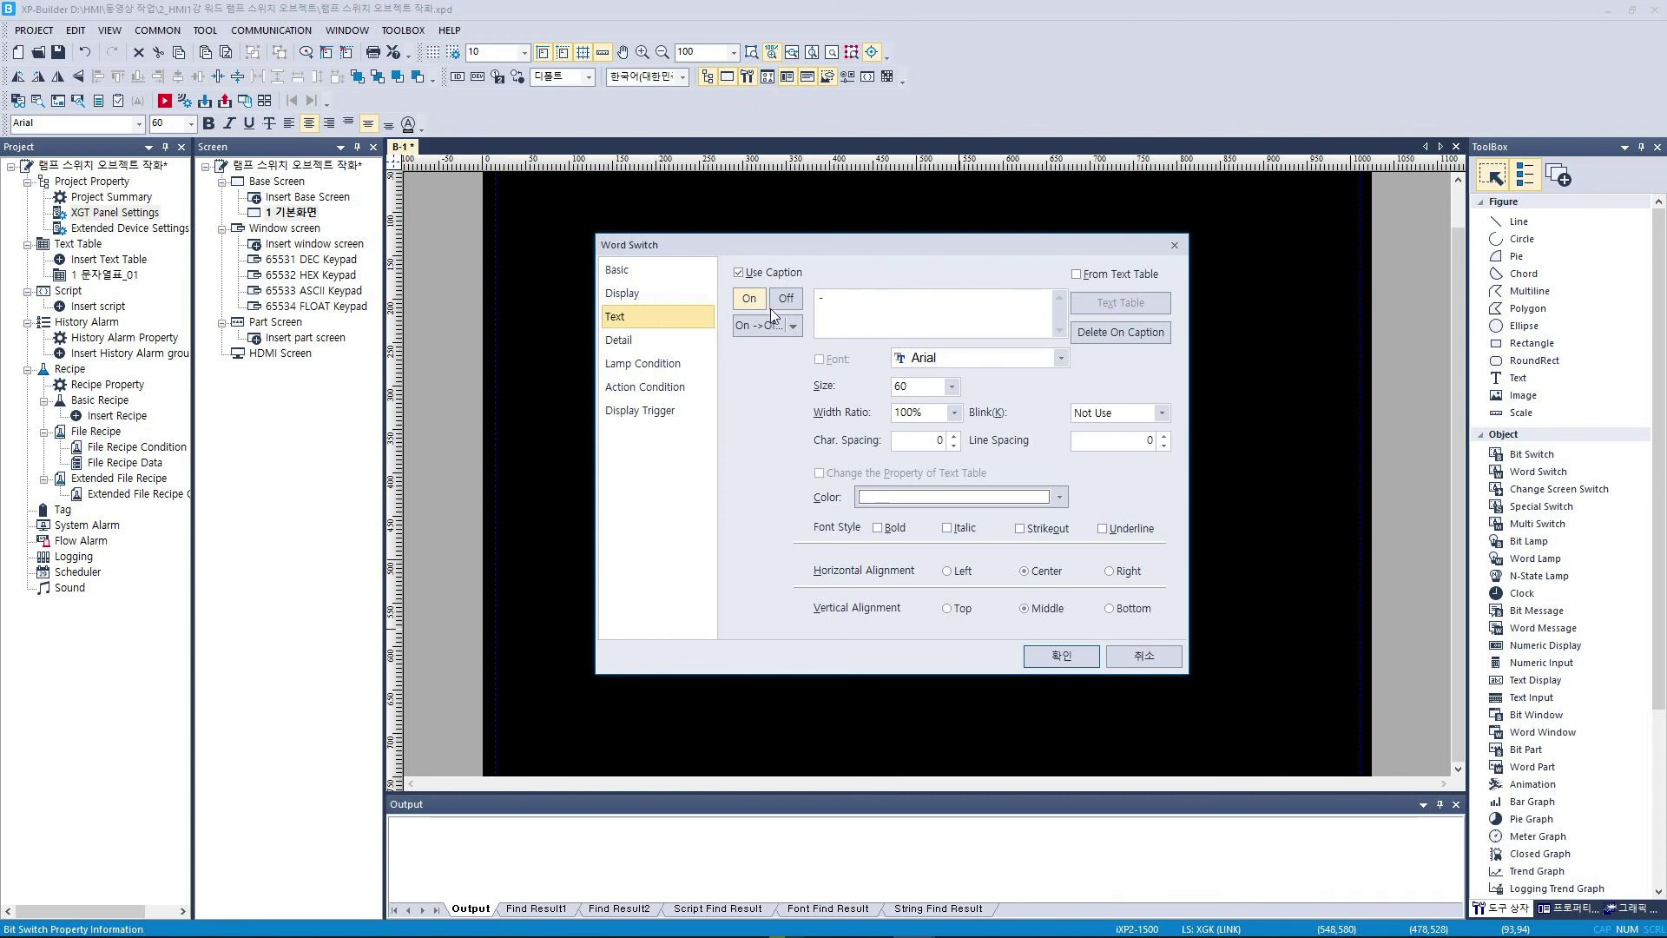
pyautogui.click(827, 296)
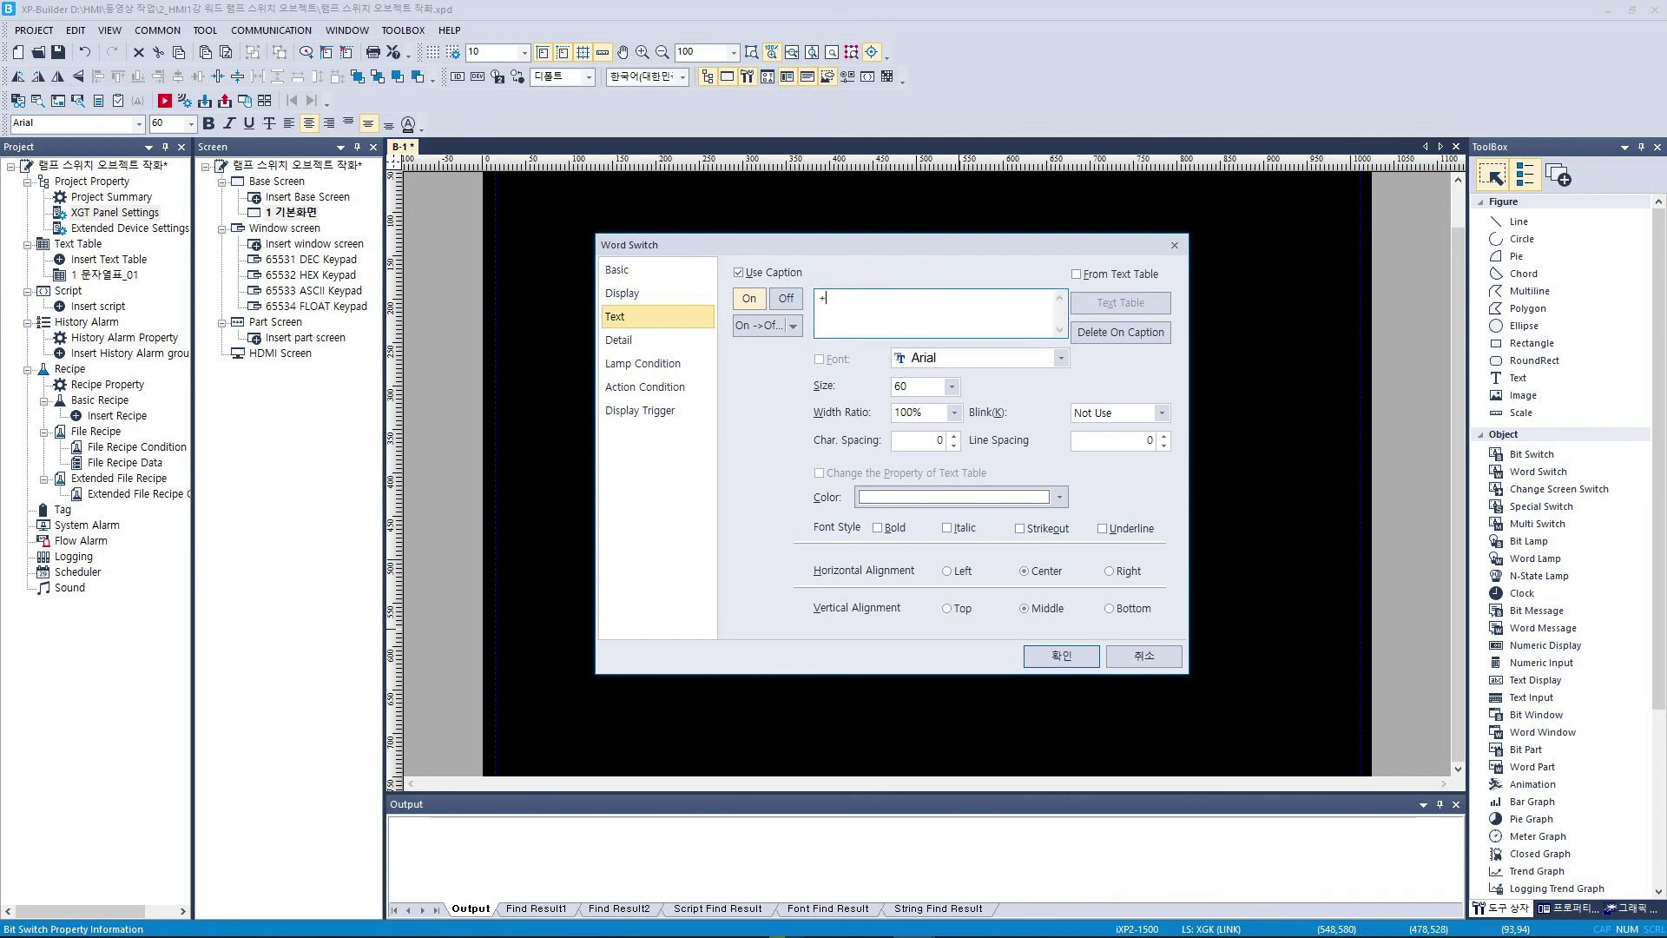
pyautogui.click(793, 325)
pyautogui.click(792, 325)
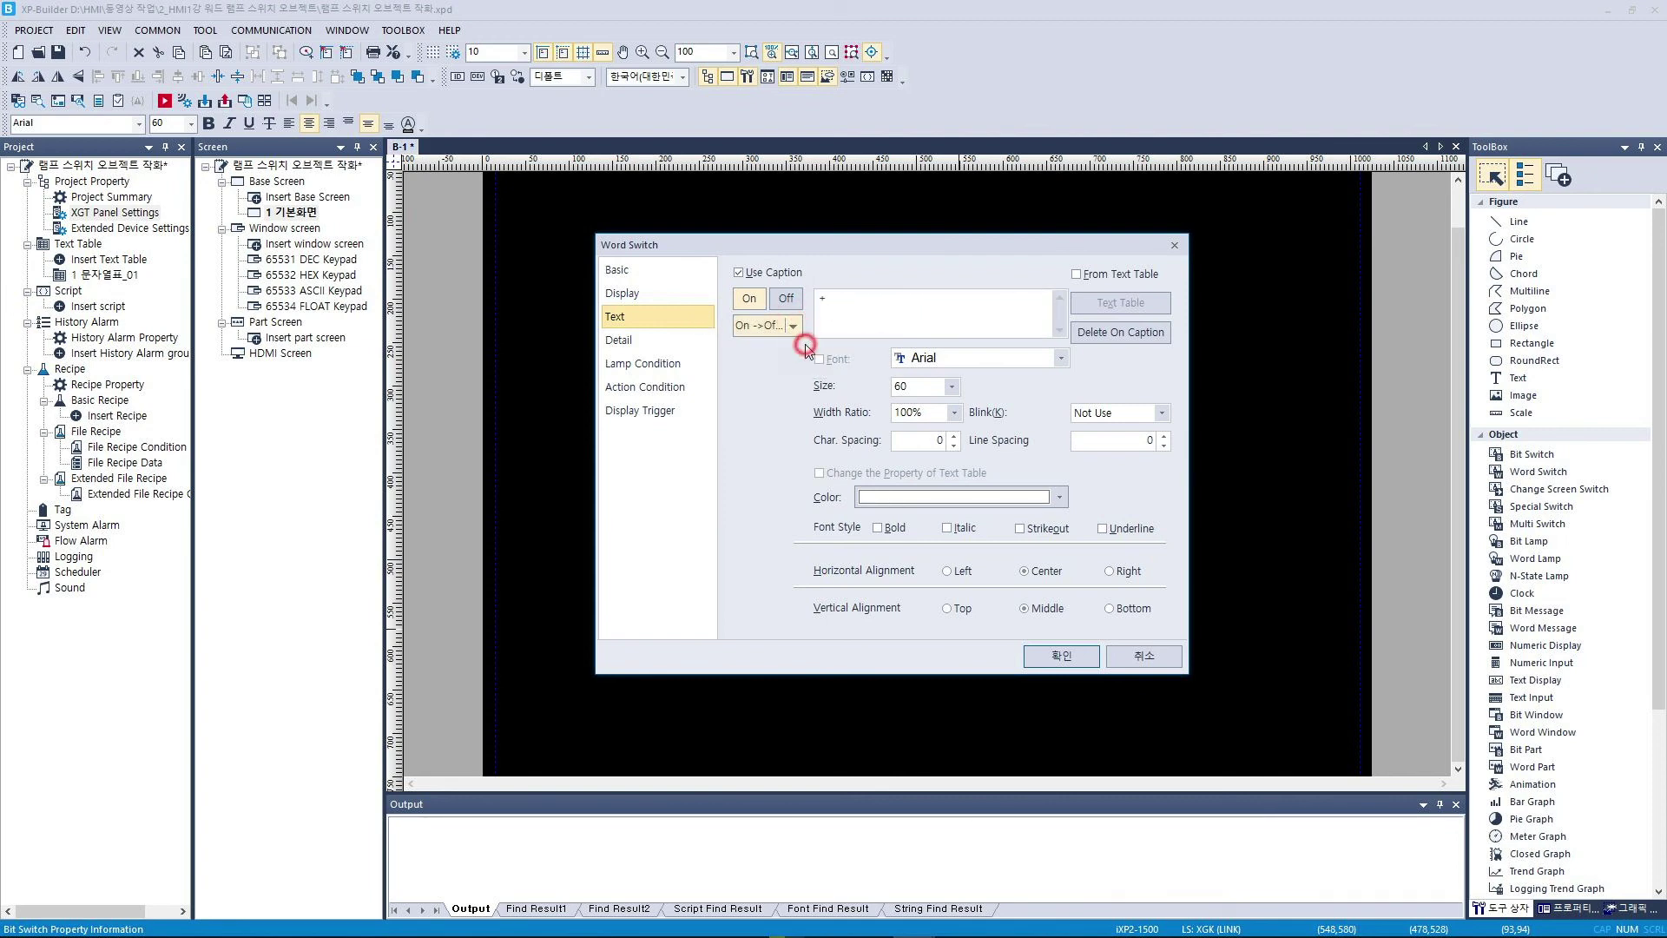
pyautogui.click(787, 301)
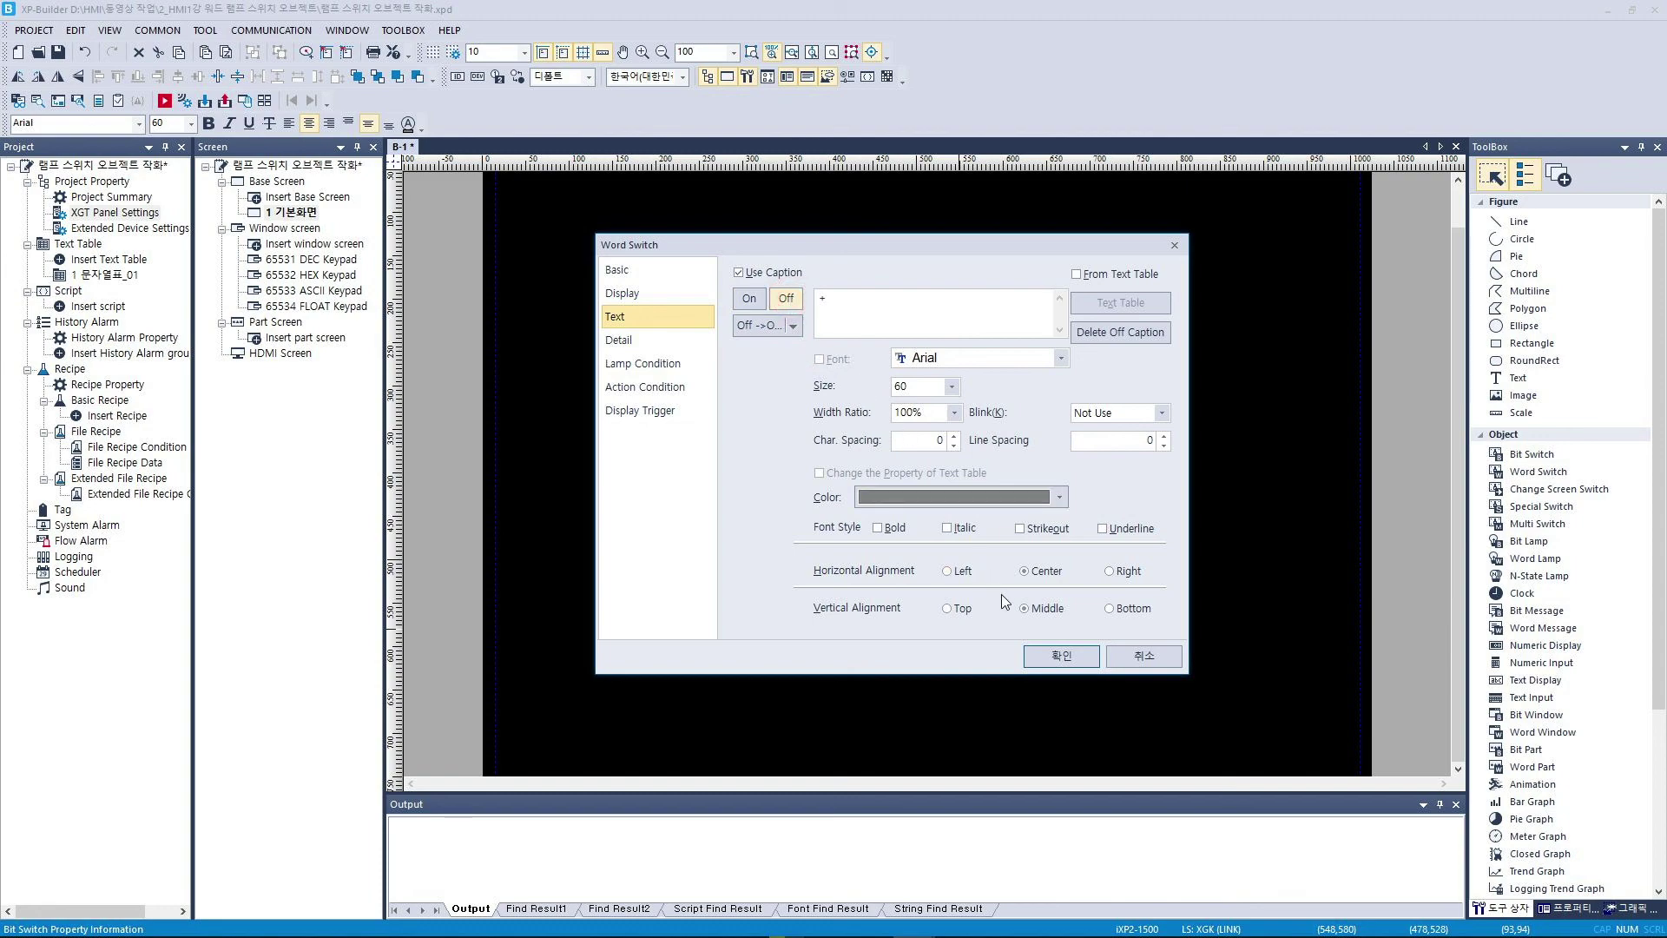
pyautogui.click(1057, 655)
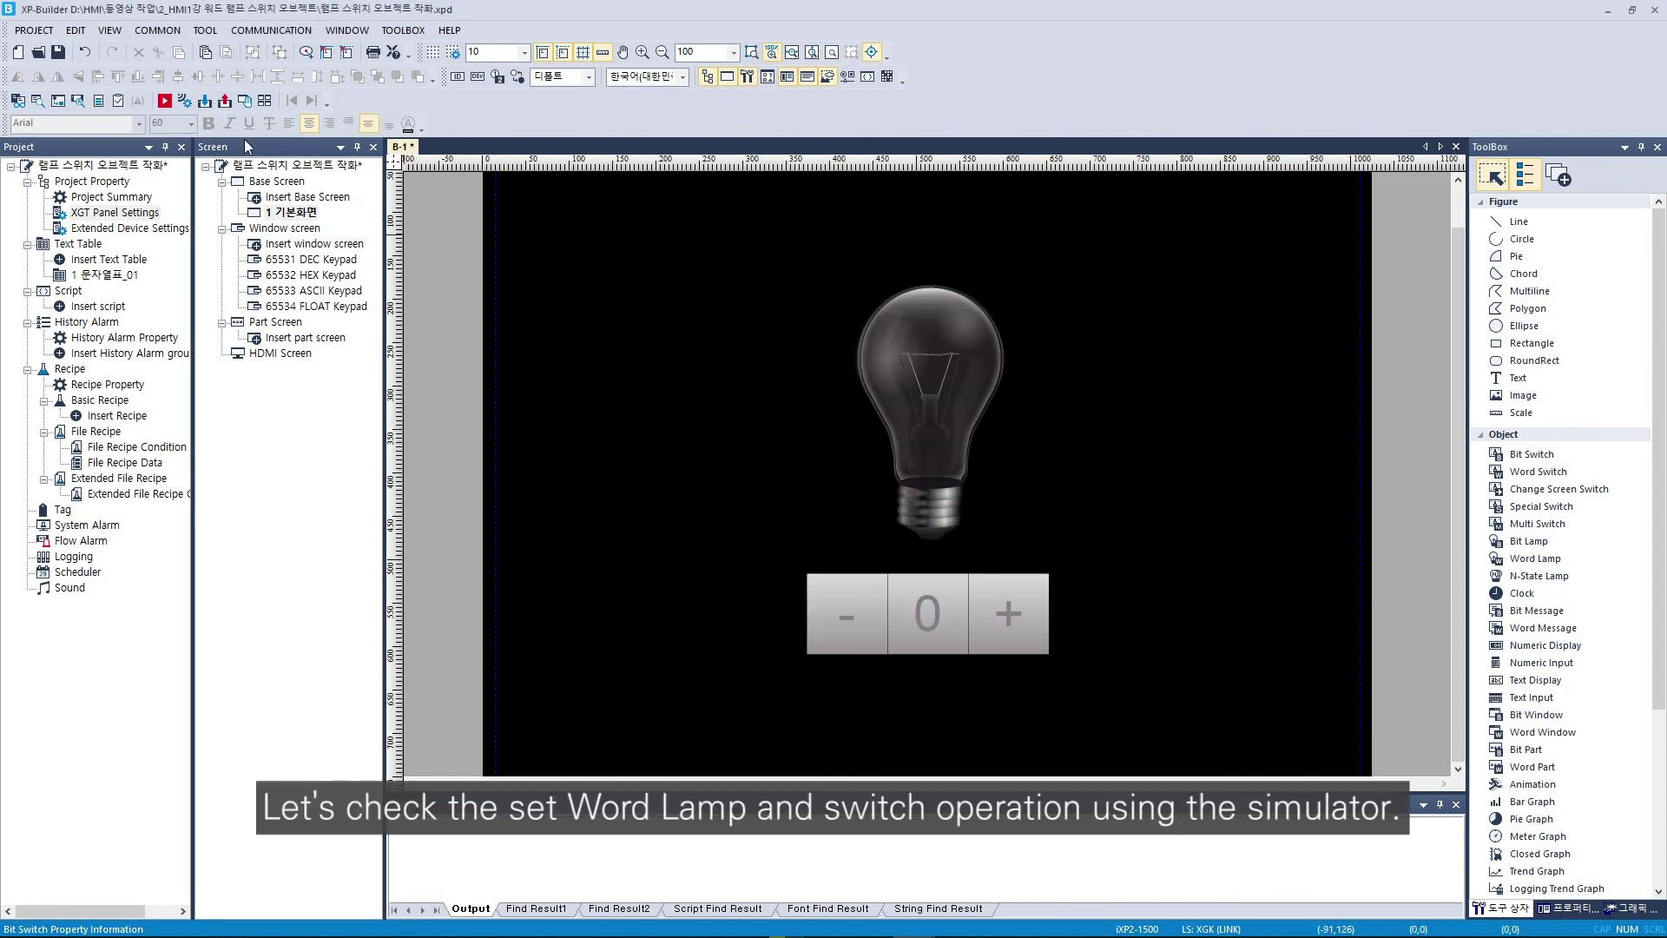
# Run the screen in the simulator to check the Word Lamp and Word Switch operation.
pyautogui.click(165, 102)
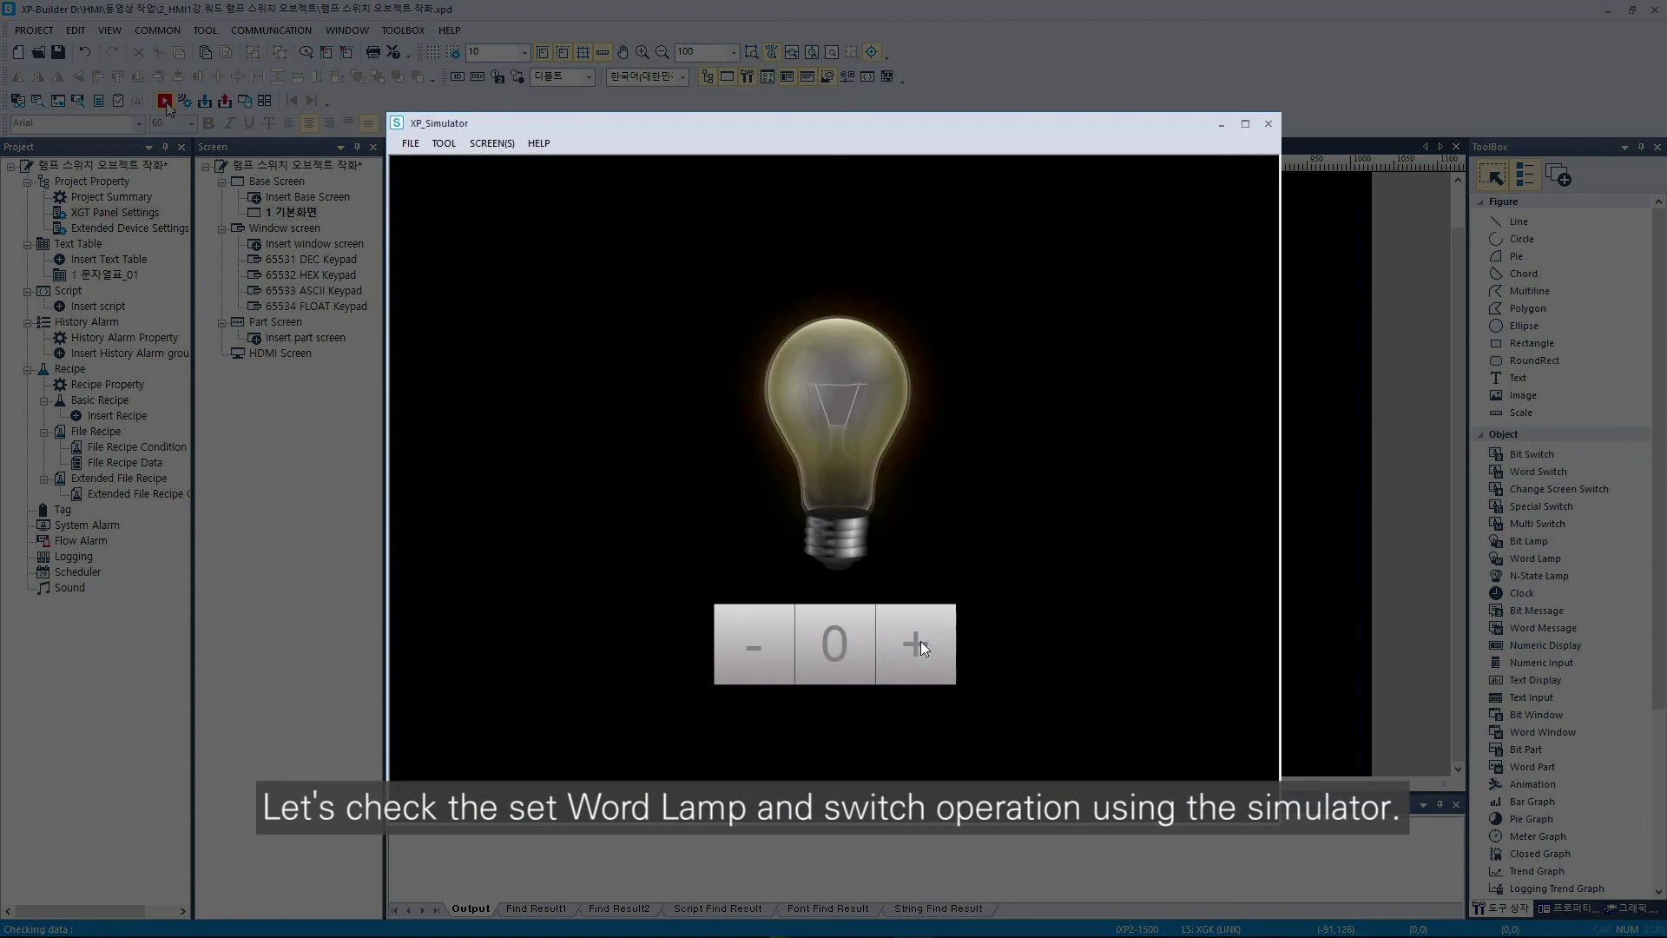